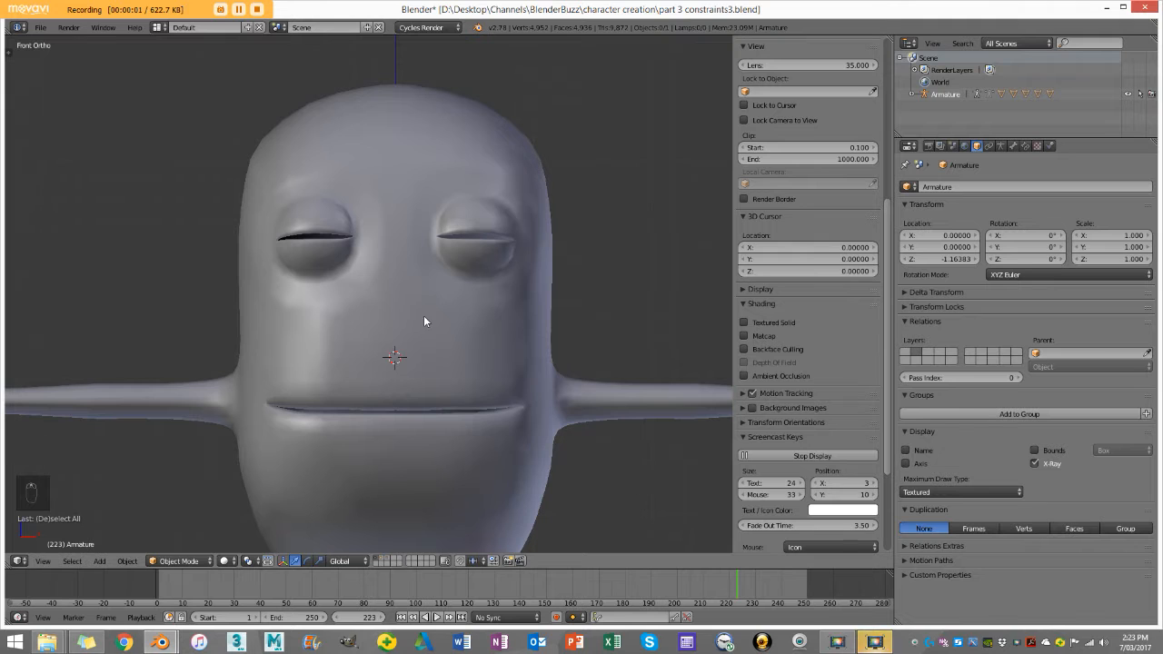
Select the character's body mesh, show its mesh data with Vertex Groups collapsed, and enlarge the Shape Keys list
{"action": "scroll", "coordinate": [491, 263], "scroll_direction": "down", "scroll_amount": 1}
{"action": "scroll", "coordinate": [514, 242], "scroll_direction": "down", "scroll_amount": 1}
{"action": "scroll", "coordinate": [492, 251], "scroll_direction": "down", "scroll_amount": 1}
{"action": "right_click", "coordinate": [492, 251]}
{"action": "scroll", "coordinate": [490, 265], "scroll_direction": "down", "scroll_amount": 2}
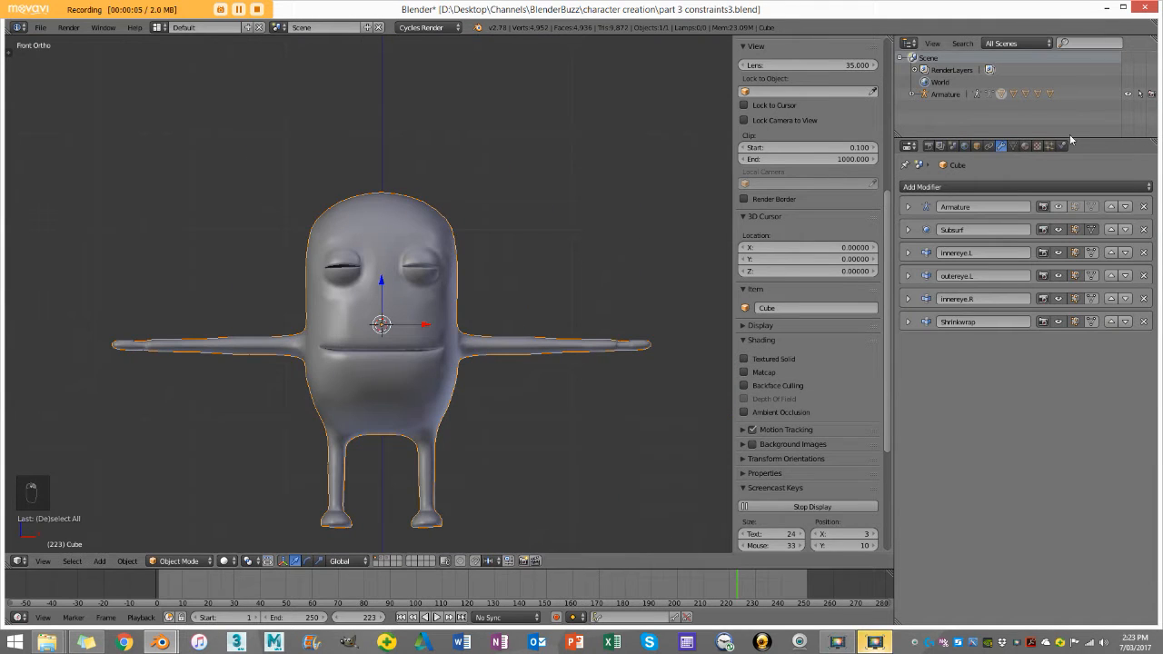
{"action": "left_click", "coordinate": [1014, 146]}
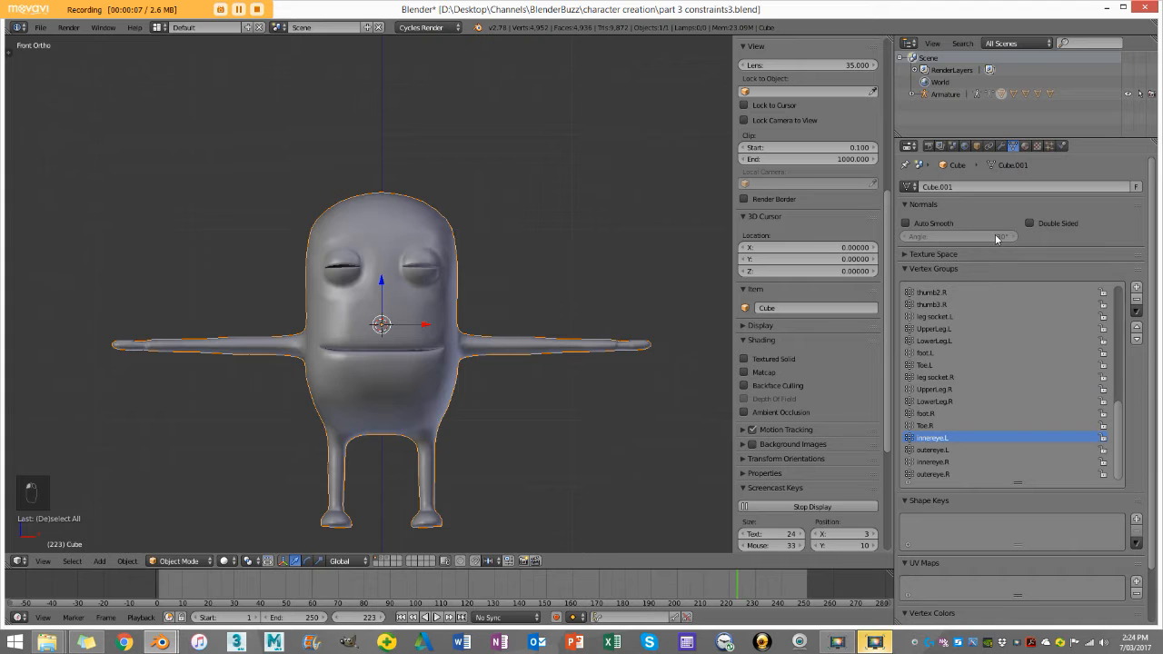
{"action": "left_click", "coordinate": [908, 269]}
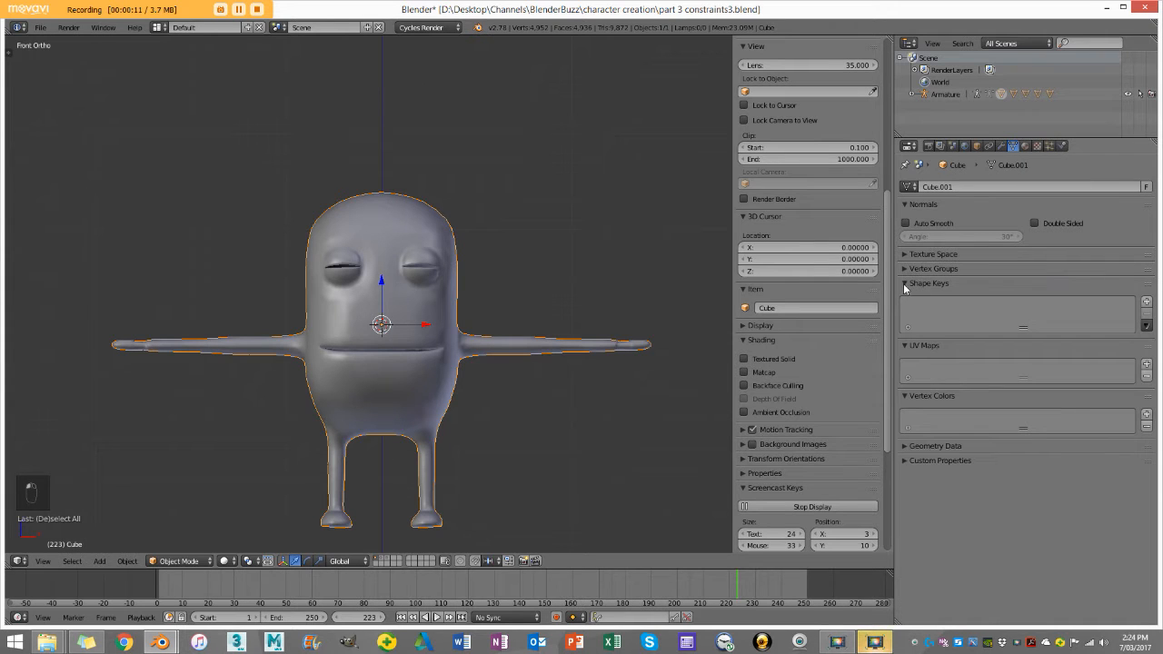
{"action": "left_click_drag", "start_coordinate": [1023, 328], "coordinate": [1072, 368]}
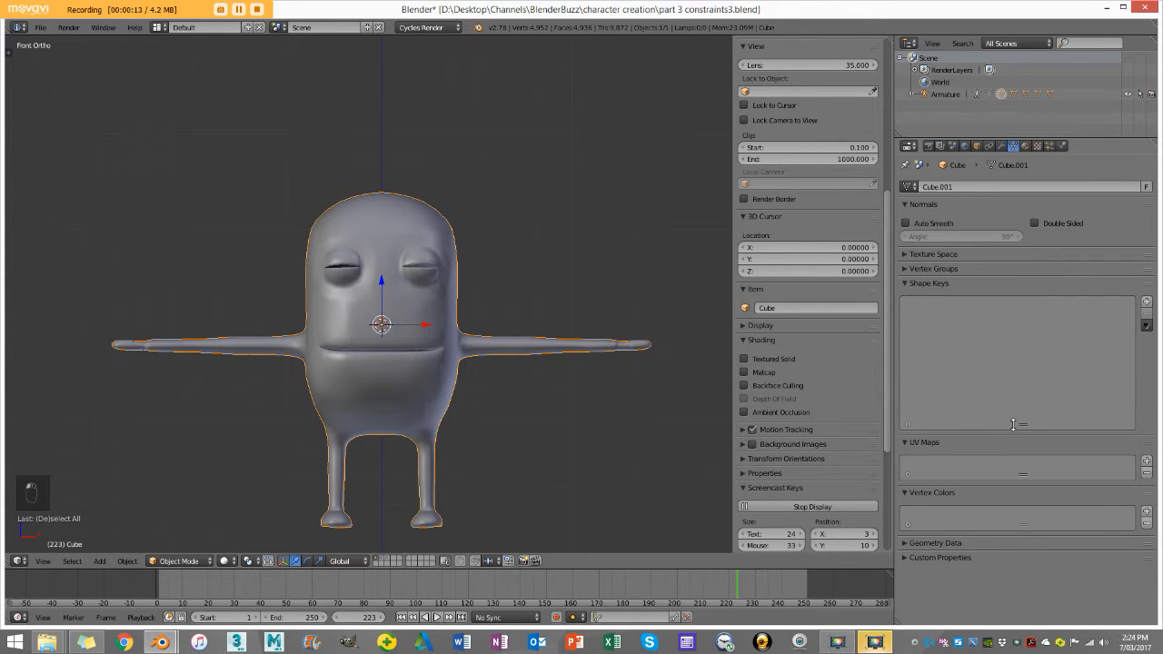
Add a first shape key to the body mesh and rename it "base"
{"action": "left_click", "coordinate": [1147, 302]}
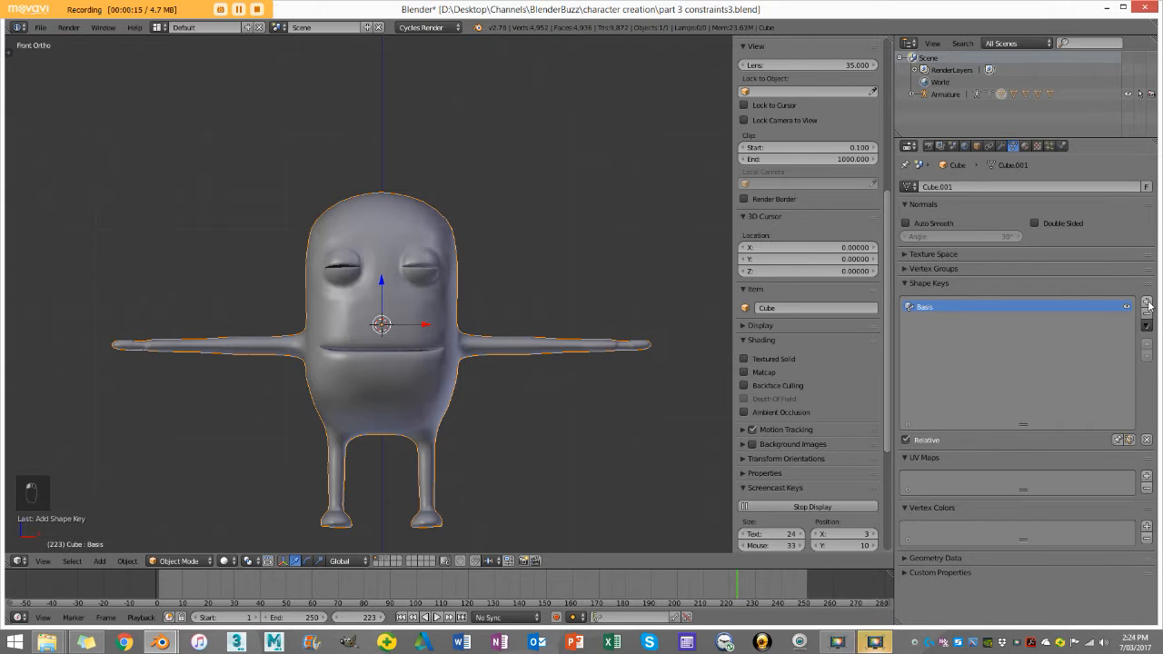
{"action": "double_click", "coordinate": [952, 306]}
{"action": "type", "text": "base"}
Add a second shape key named "eyeopen.L" and set its value to 1.000
{"action": "left_click", "coordinate": [1147, 302]}
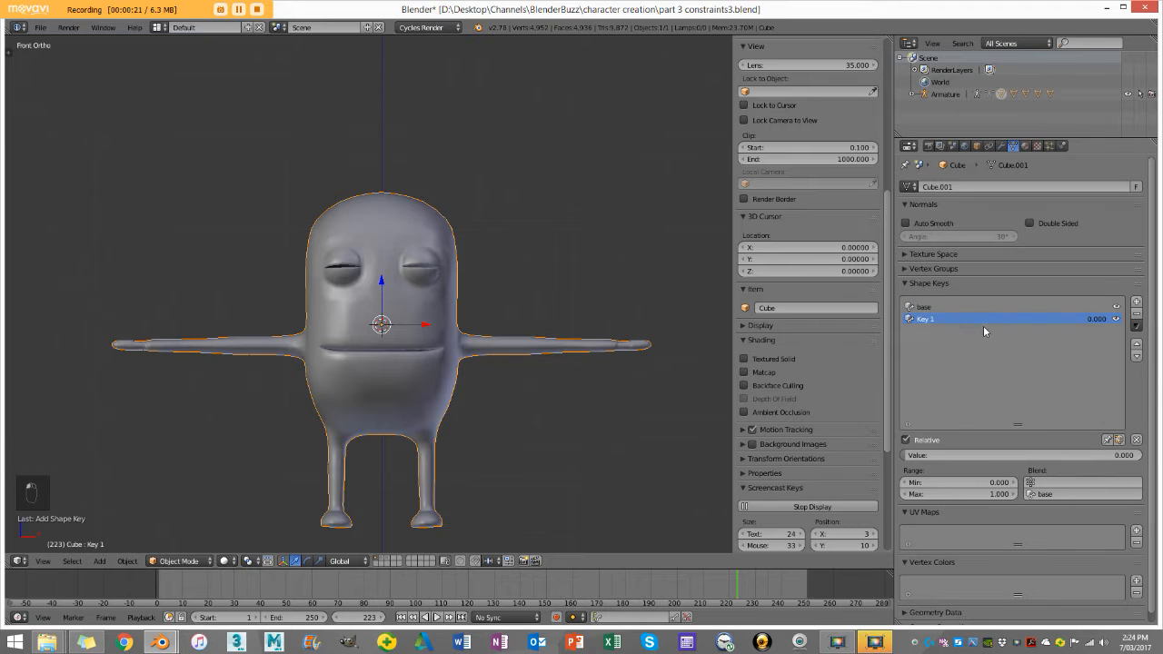
{"action": "double_click", "coordinate": [936, 321]}
{"action": "type", "text": "eyeopen.L"}
{"action": "key", "text": "Return"}
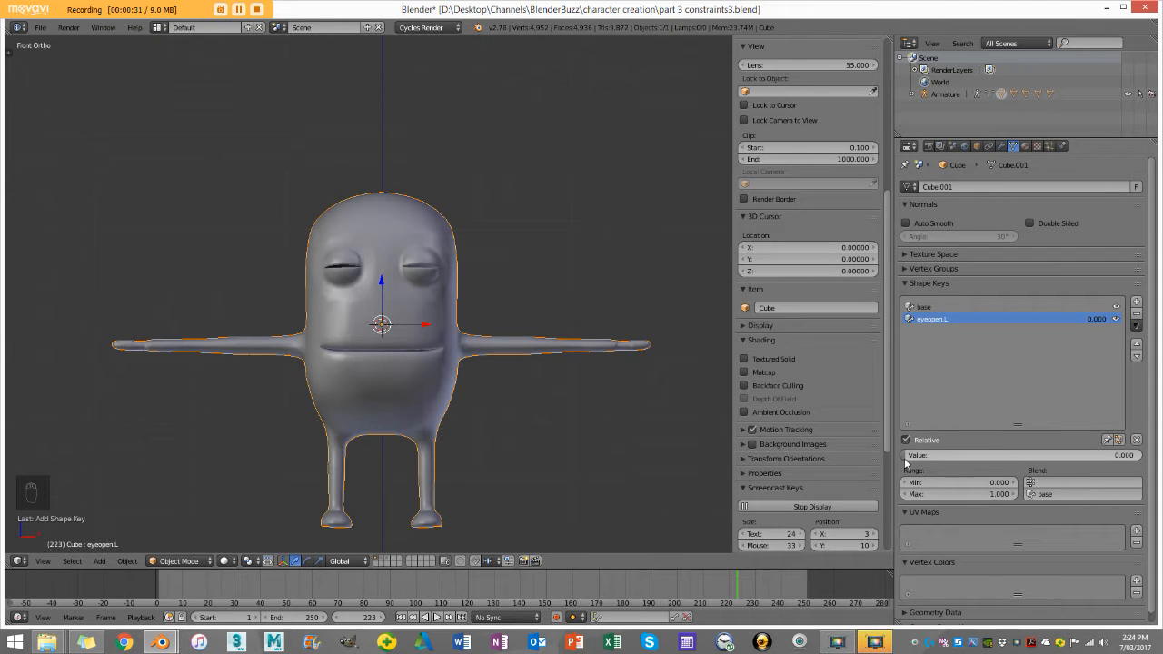
{"action": "left_click_drag", "start_coordinate": [936, 455], "coordinate": [1143, 459]}
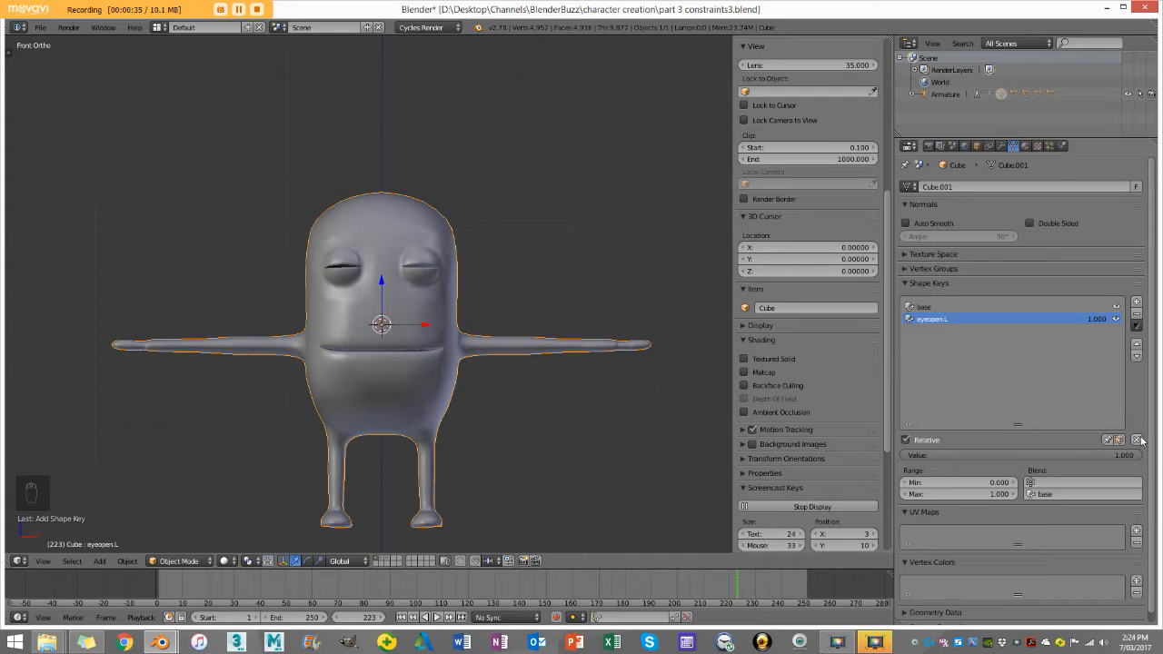
Enter Edit Mode on the eyeopen.L shape key and select the front edge of the character's left upper eyelid
{"action": "scroll", "coordinate": [496, 325], "scroll_direction": "up", "scroll_amount": 3}
{"action": "scroll", "coordinate": [496, 325], "scroll_direction": "down", "scroll_amount": 2}
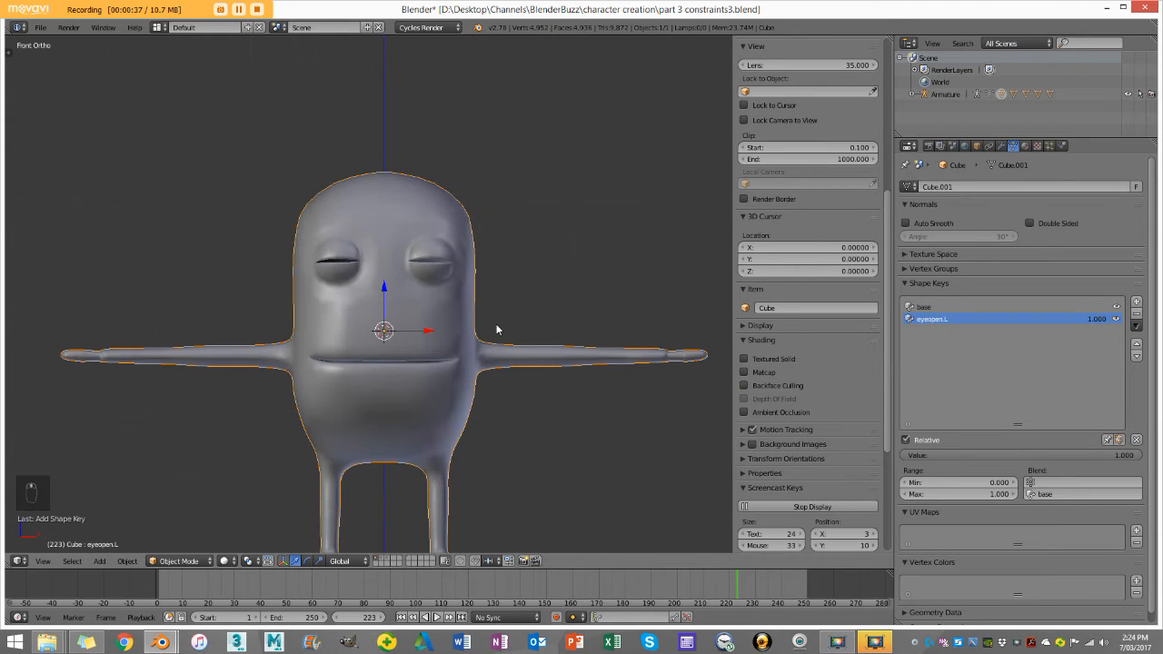
{"action": "key", "text": "Tab"}
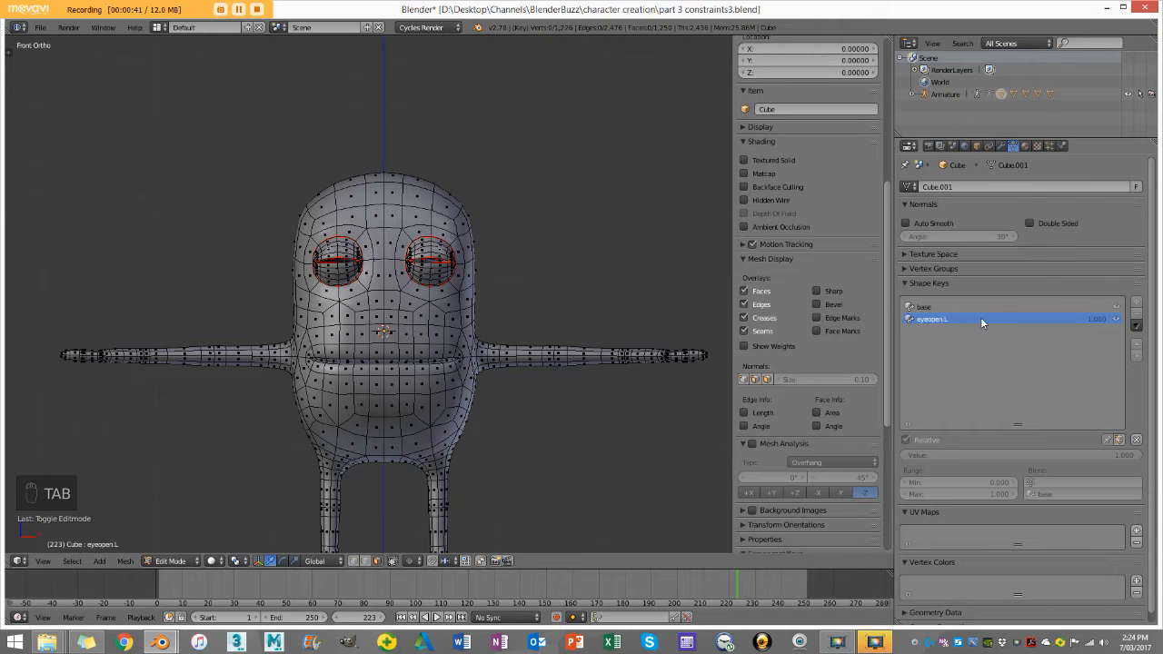
{"action": "scroll", "coordinate": [474, 258], "scroll_direction": "up", "scroll_amount": 3}
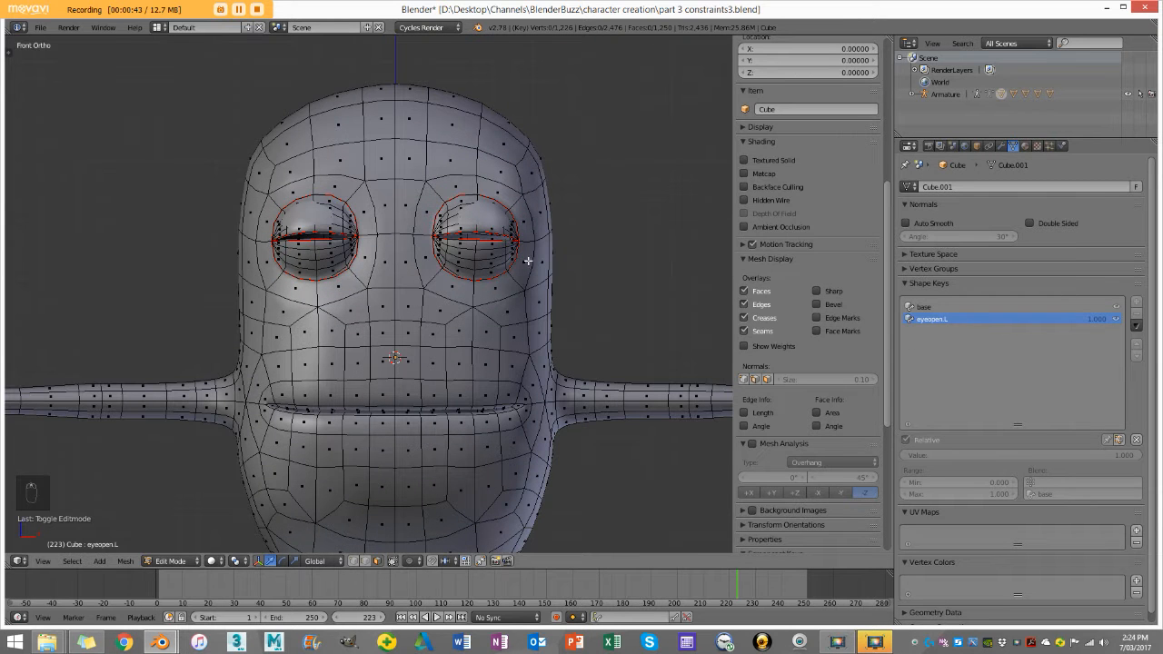
{"action": "key", "text": "KP_3"}
{"action": "scroll", "coordinate": [526, 259], "scroll_direction": "up", "scroll_amount": 5}
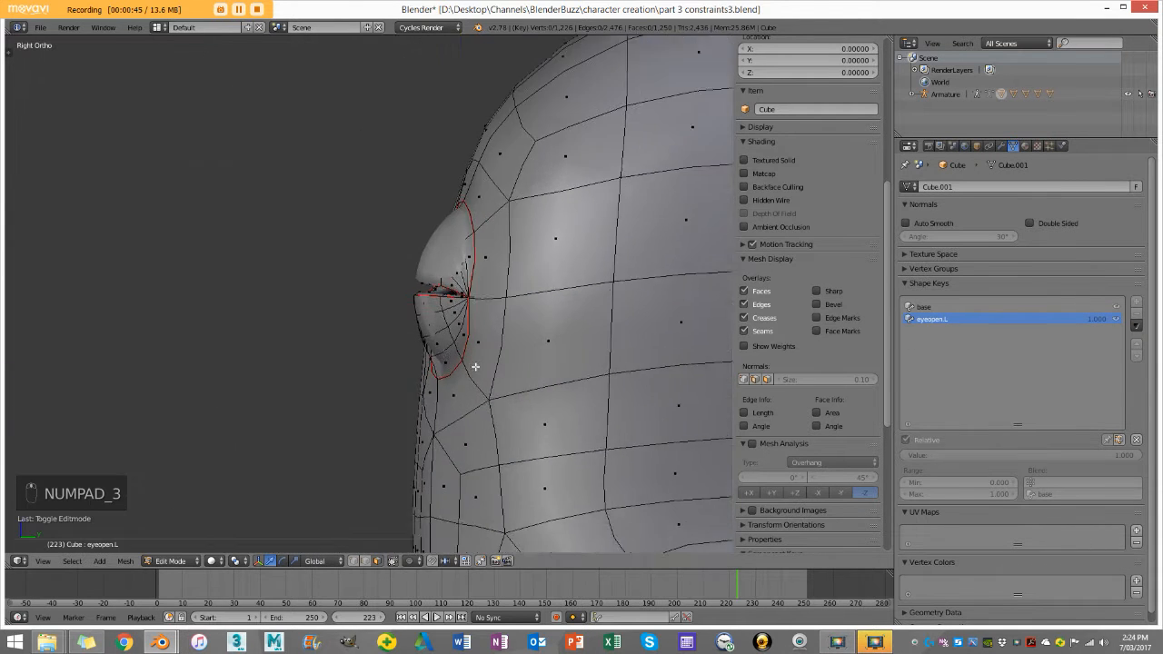
{"action": "scroll", "coordinate": [582, 362], "scroll_direction": "up", "scroll_amount": 3}
{"action": "middle_click_drag", "start_coordinate": [340, 303], "coordinate": [390, 316]}
{"action": "key", "text": "z"}
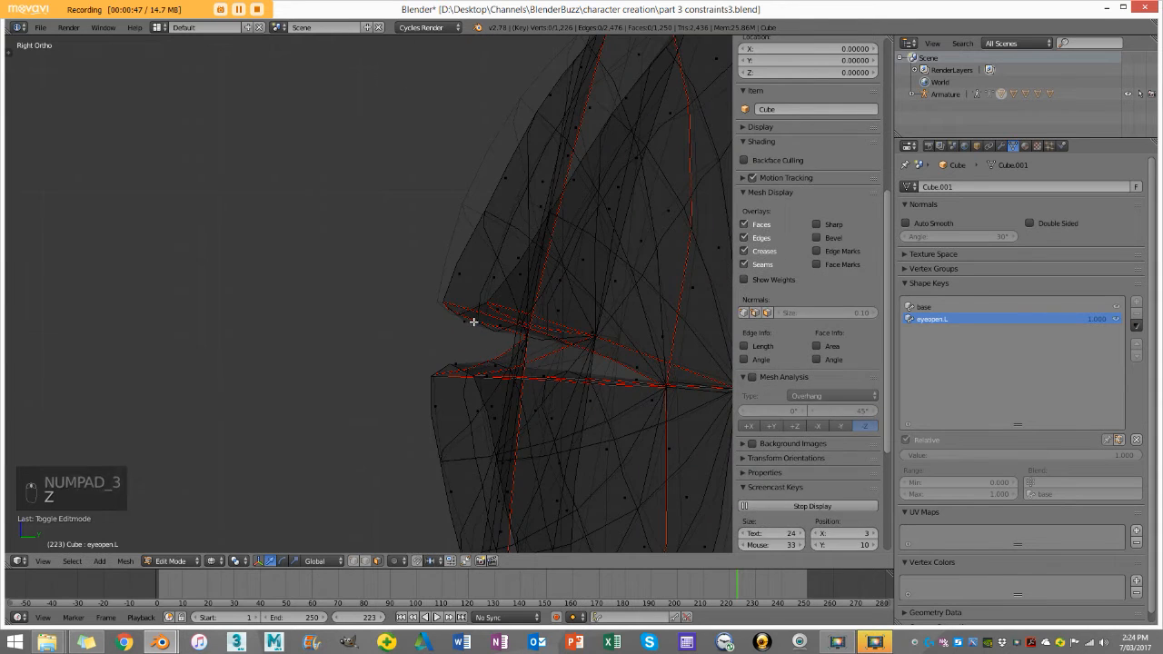
{"action": "key", "text": "z"}
{"action": "middle_click_drag", "start_coordinate": [487, 293], "coordinate": [374, 422]}
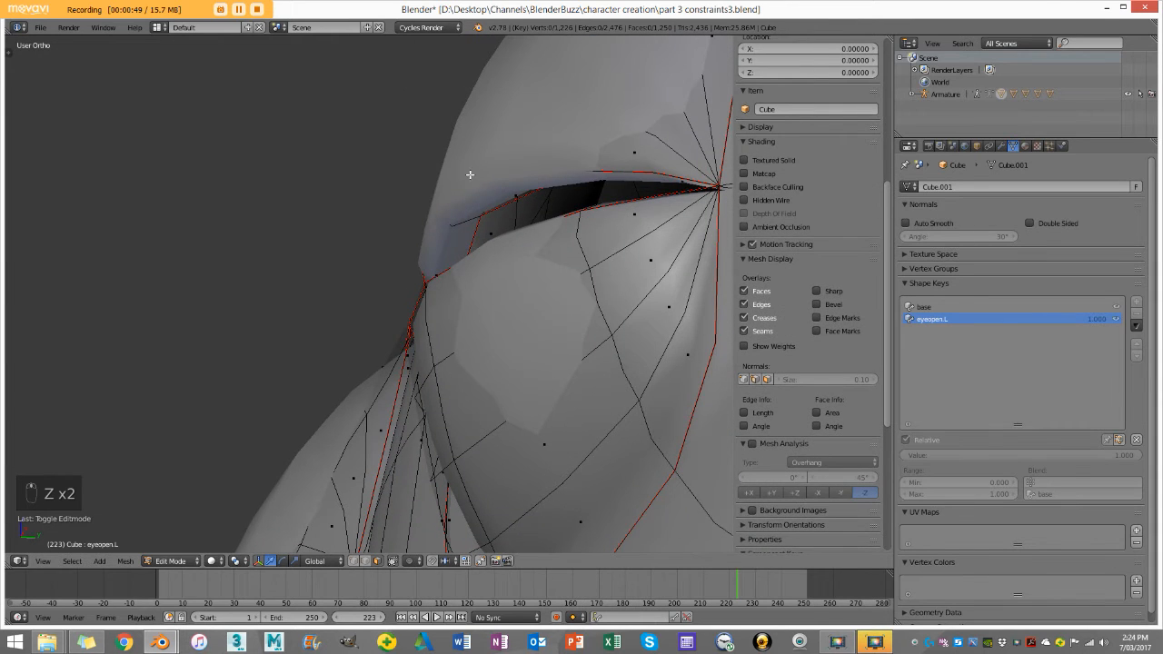
{"action": "right_click", "coordinate": [502, 202]}
{"action": "middle_click_drag", "start_coordinate": [427, 195], "coordinate": [362, 278]}
{"action": "right_click", "coordinate": [423, 348], "text": "shift"}
{"action": "scroll", "coordinate": [423, 348], "scroll_direction": "down", "scroll_amount": 3}
{"action": "key", "text": "z"}
{"action": "mouse_move", "coordinate": [423, 348]}
{"action": "middle_mouse_down"}
{"action": "mouse_move", "coordinate": [354, 352]}
{"action": "mouse_move", "coordinate": [488, 342]}
{"action": "mouse_move", "coordinate": [527, 356]}
{"action": "middle_mouse_up"}
{"action": "key", "text": "z"}
{"action": "scroll", "coordinate": [463, 402], "scroll_direction": "up", "scroll_amount": 3}
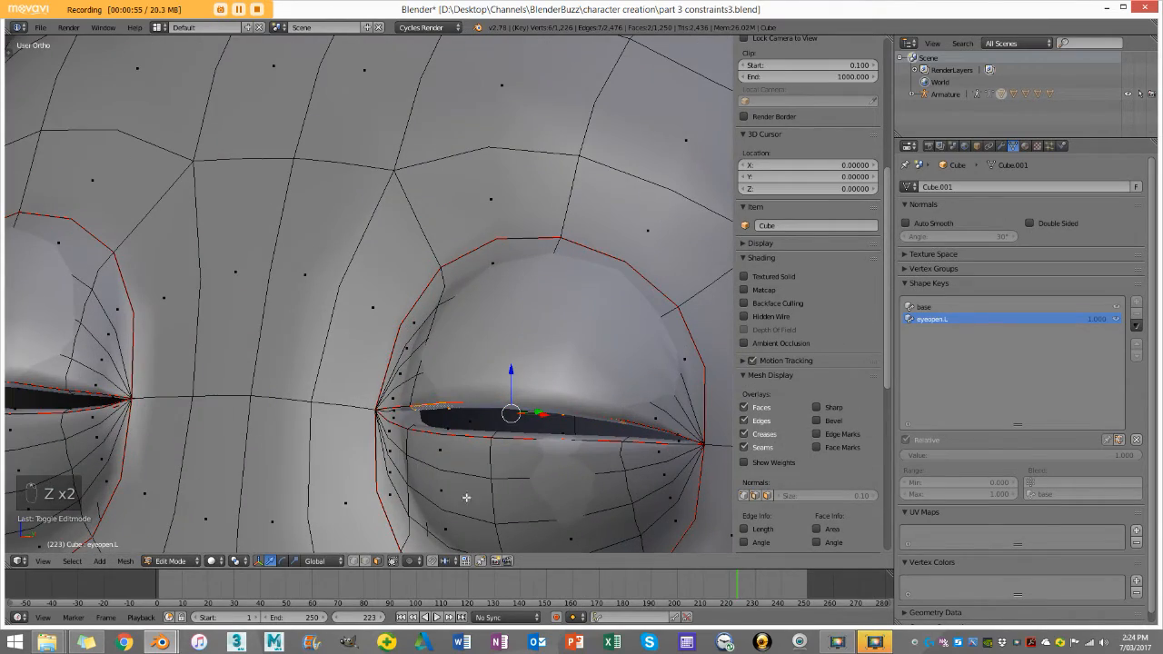
{"action": "key", "text": "z"}
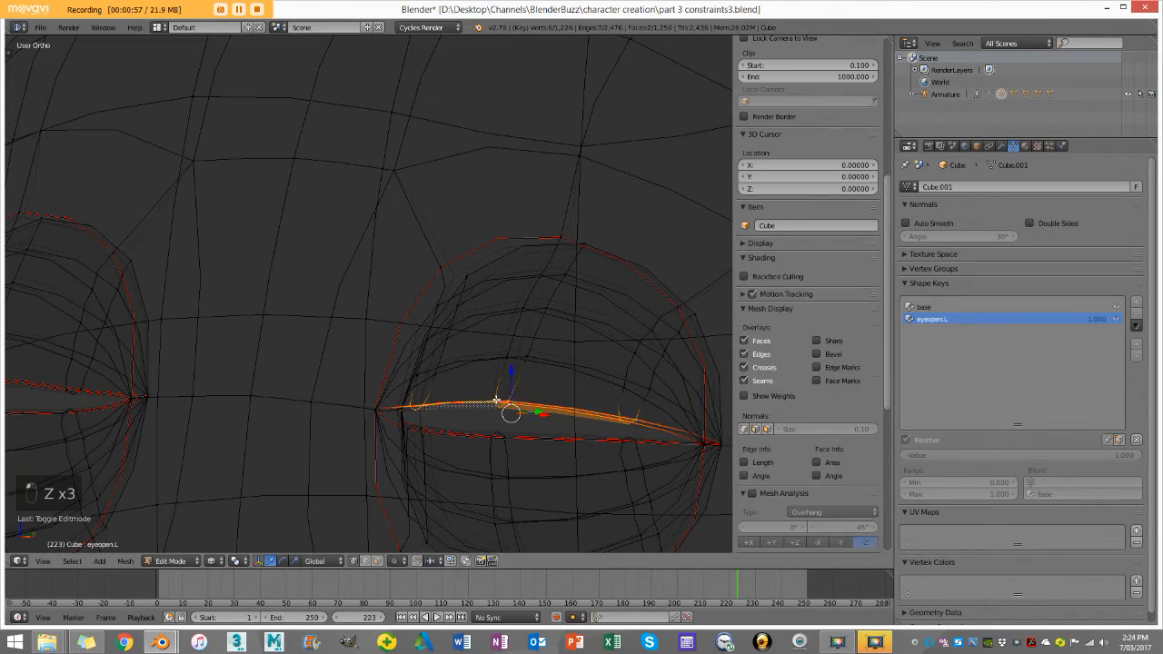
In the right side view, place the 3D cursor just behind the eye corner and make it the pivot point
{"action": "key", "text": "KP_3"}
{"action": "key", "text": "z"}
{"action": "scroll", "coordinate": [382, 418], "scroll_direction": "up", "scroll_amount": 2}
{"action": "key", "text": "z"}
{"action": "scroll", "coordinate": [475, 390], "scroll_direction": "down", "scroll_amount": 2}
{"action": "left_click", "coordinate": [466, 355]}
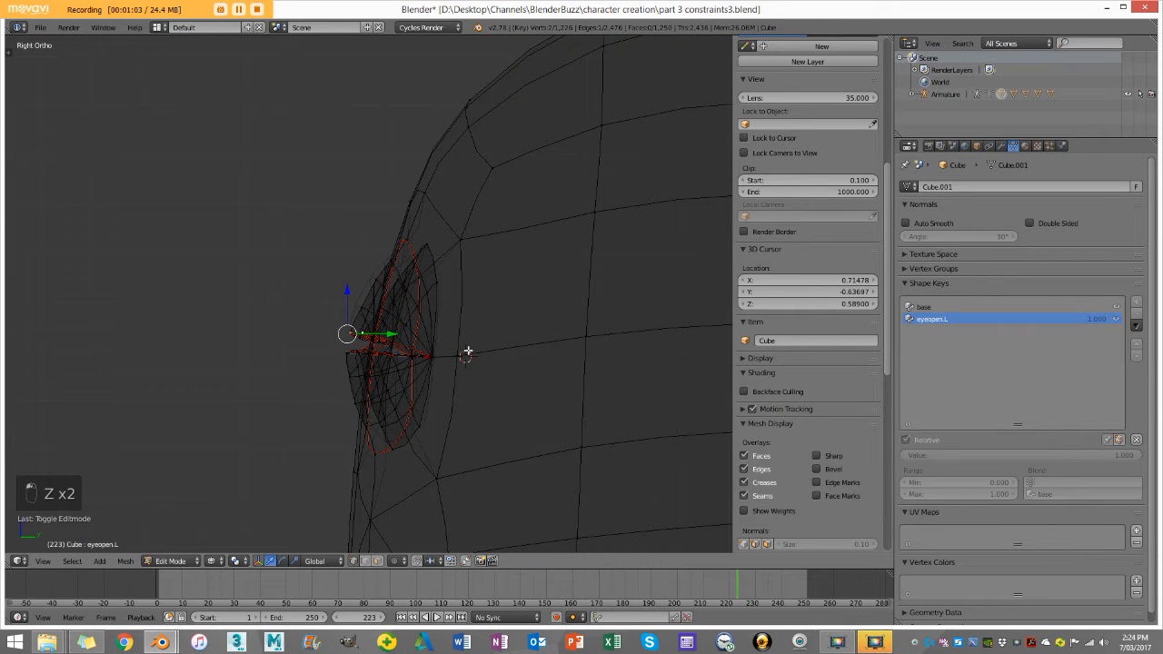
{"action": "left_click", "coordinate": [236, 562]}
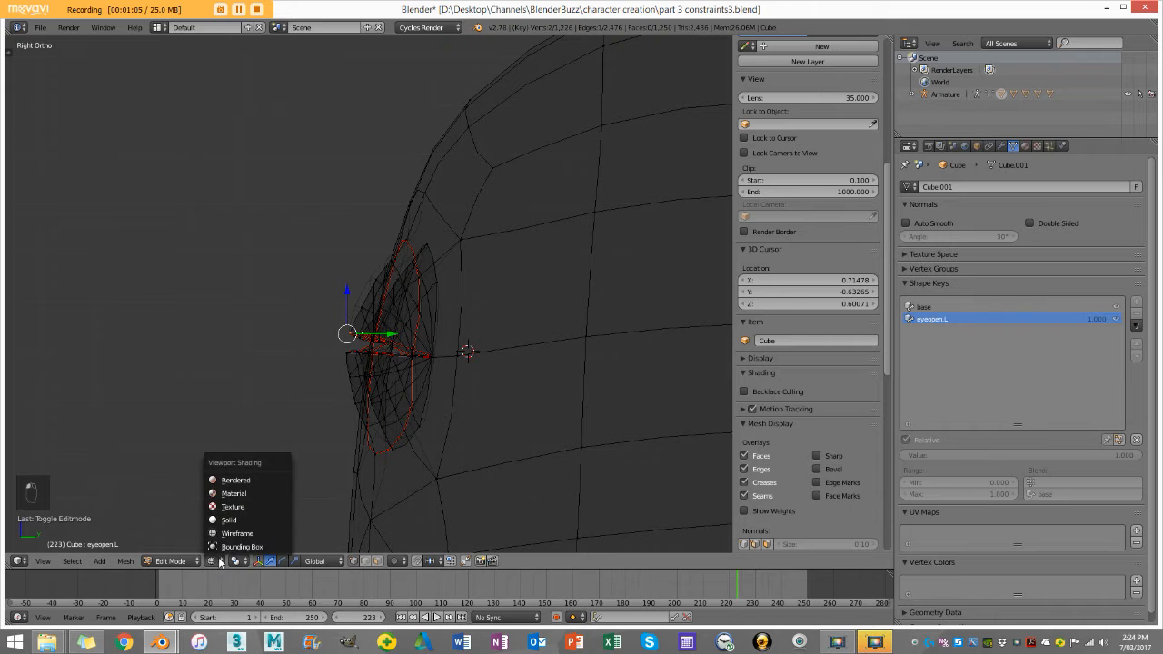
{"action": "left_click", "coordinate": [273, 539]}
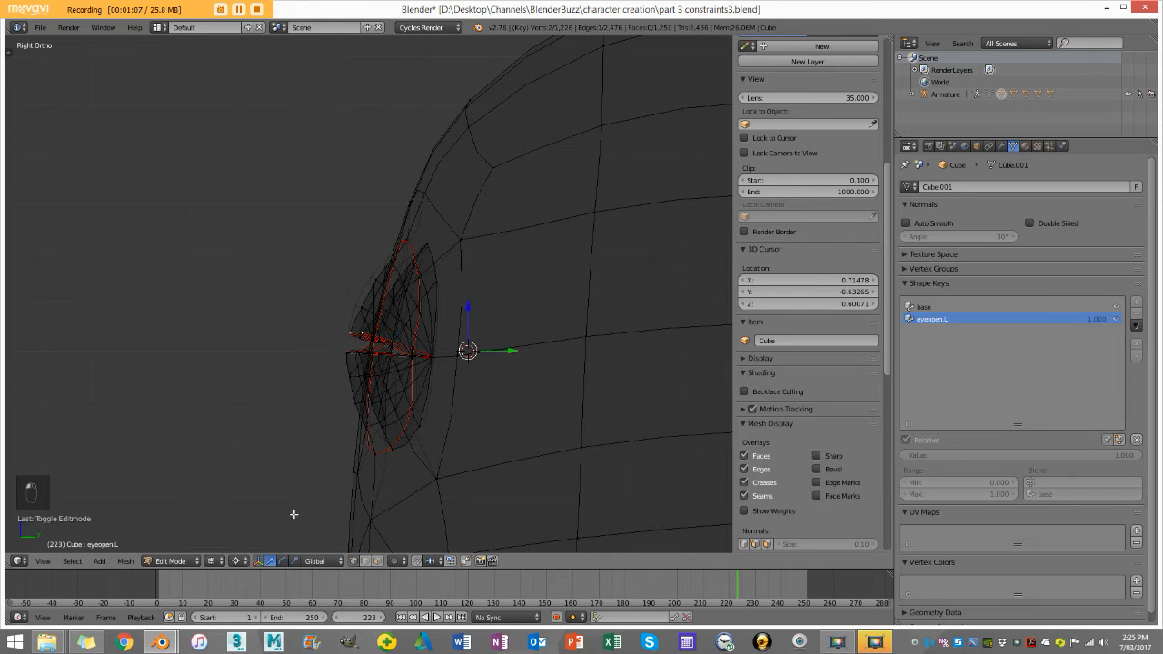
{"action": "key", "text": "z"}
{"action": "key", "text": "z"}
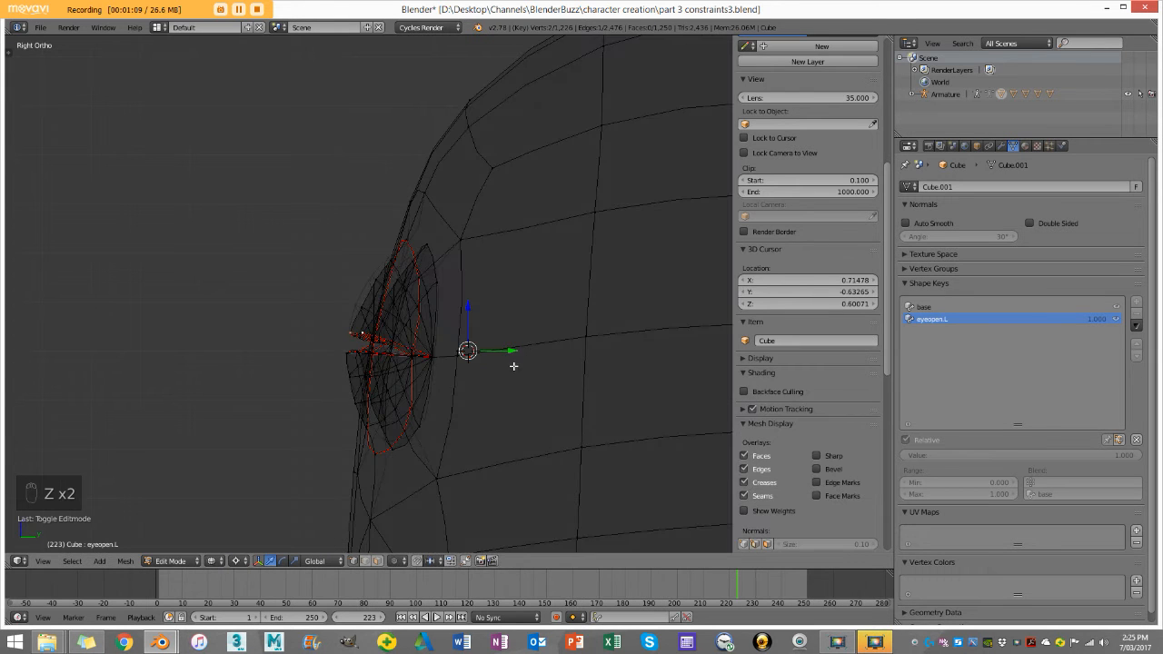
Enable Connected proportional editing and rotate the left upper eyelid upward around the 3D cursor to open it
{"action": "left_click", "coordinate": [397, 560]}
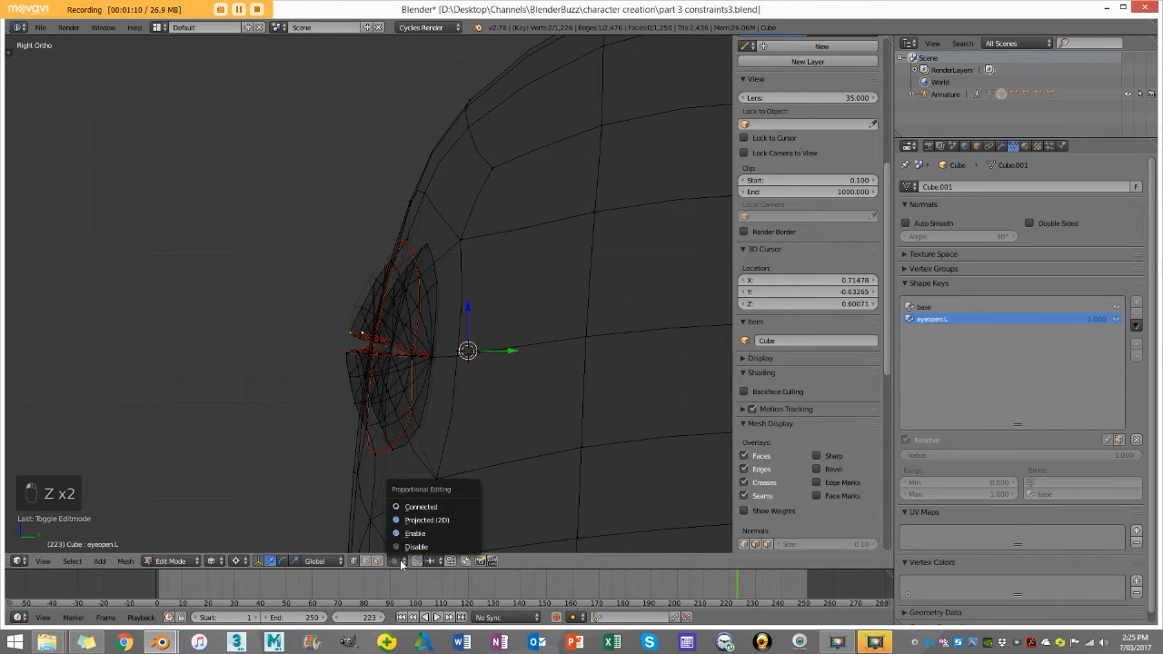
{"action": "left_click", "coordinate": [448, 508]}
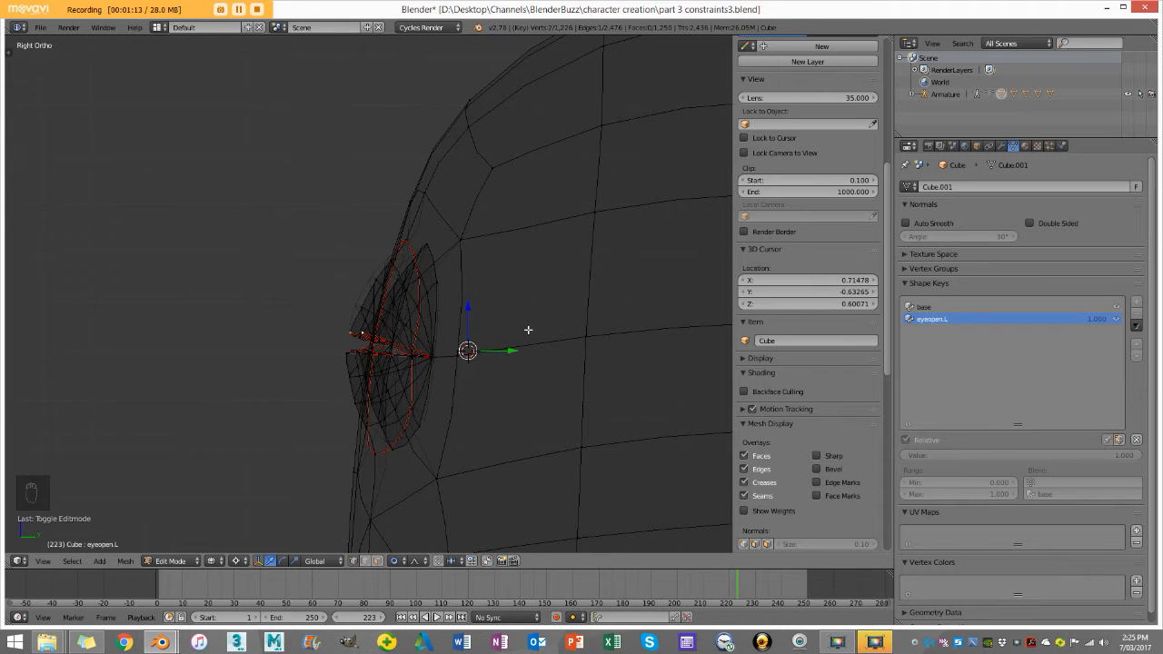
{"action": "key", "text": "z"}
{"action": "key", "text": "r"}
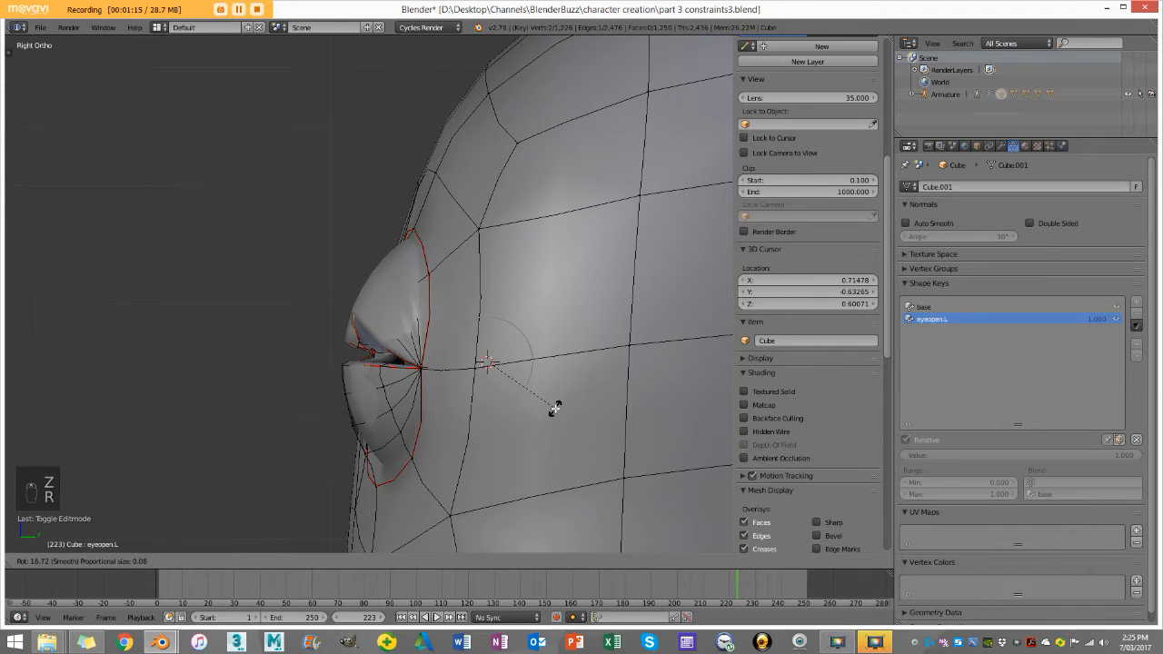
{"action": "scroll", "coordinate": [545, 459], "scroll_direction": "down", "scroll_amount": 12}
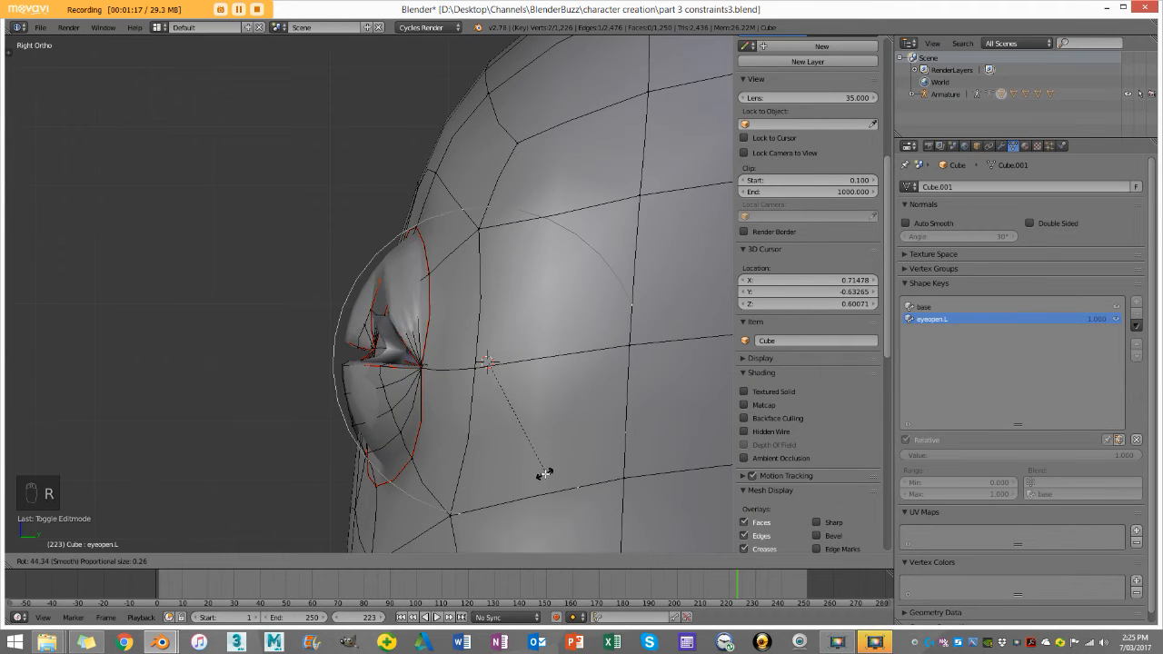
{"action": "left_click", "coordinate": [532, 482]}
Move individual vertices along the left upper eyelid rim to widen and round the upper opening
{"action": "middle_click_drag", "start_coordinate": [532, 483], "coordinate": [579, 353]}
{"action": "middle_click_drag", "start_coordinate": [660, 327], "coordinate": [623, 363]}
{"action": "key", "text": "g"}
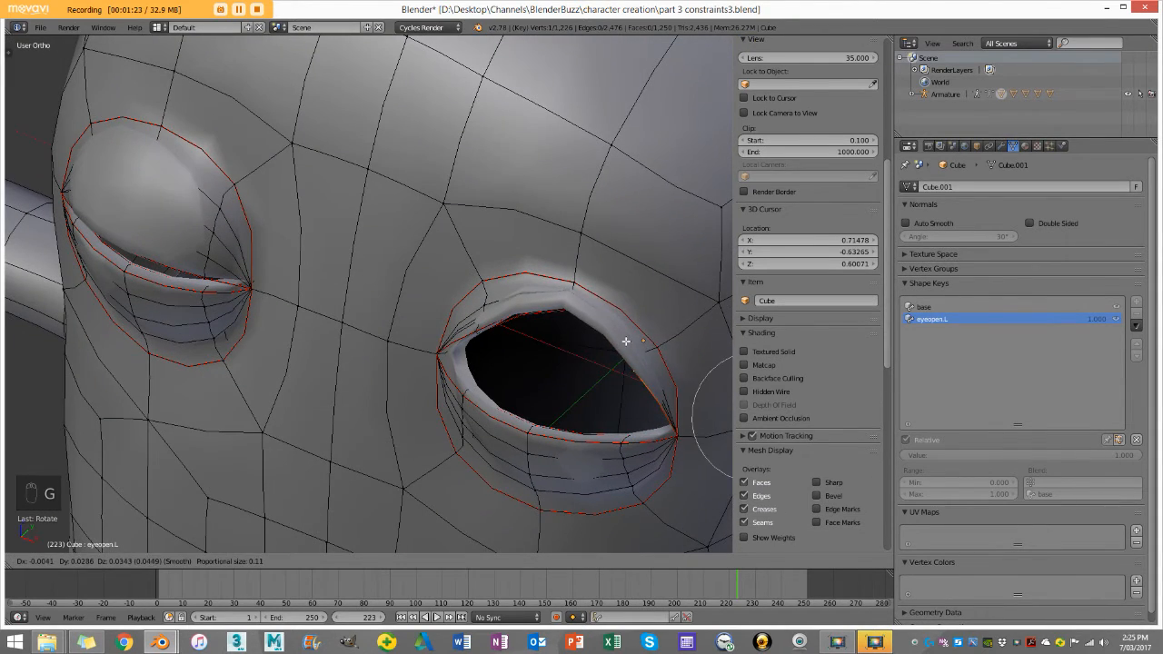
{"action": "left_click", "coordinate": [545, 323]}
{"action": "middle_click_drag", "start_coordinate": [519, 319], "coordinate": [509, 254]}
{"action": "key", "text": "g"}
{"action": "left_click", "coordinate": [493, 258]}
Select the front edge of the left lower eyelid and rotate it downward around the 3D cursor
{"action": "scroll", "coordinate": [520, 286], "scroll_direction": "down", "scroll_amount": 3}
{"action": "key", "text": "a"}
{"action": "scroll", "coordinate": [490, 338], "scroll_direction": "up", "scroll_amount": 3}
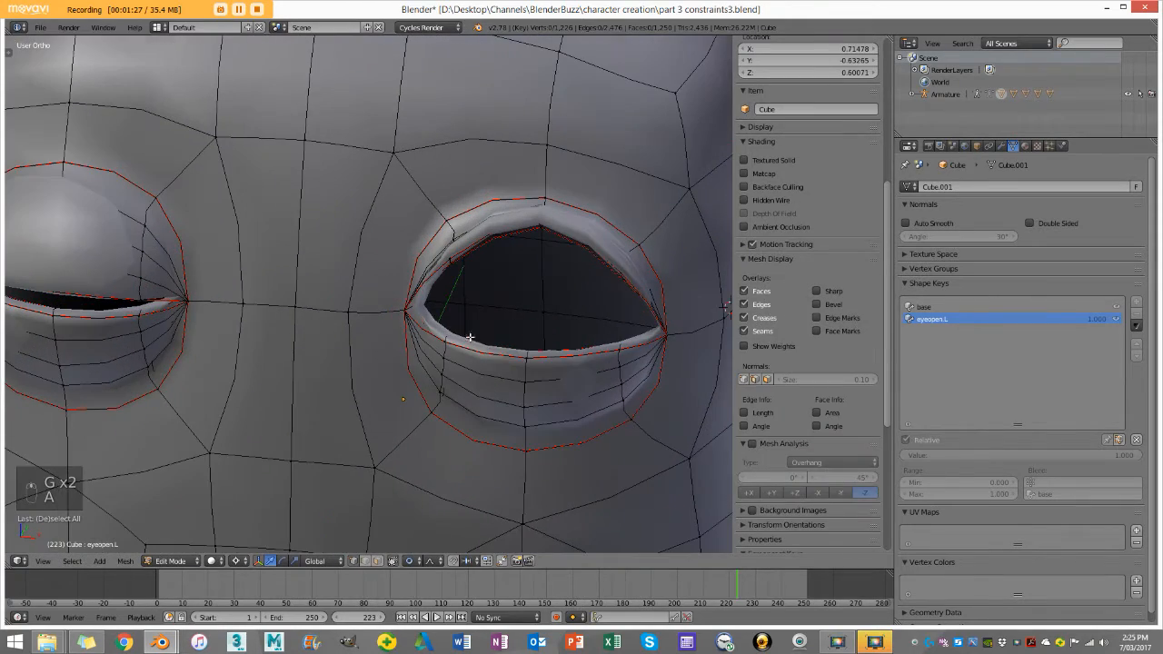
{"action": "right_click", "coordinate": [522, 356]}
{"action": "right_click", "coordinate": [529, 341], "text": "shift"}
{"action": "key", "text": "z"}
{"action": "scroll", "coordinate": [513, 337], "scroll_direction": "down", "scroll_amount": 2}
{"action": "middle_click_drag", "start_coordinate": [511, 337], "coordinate": [448, 332]}
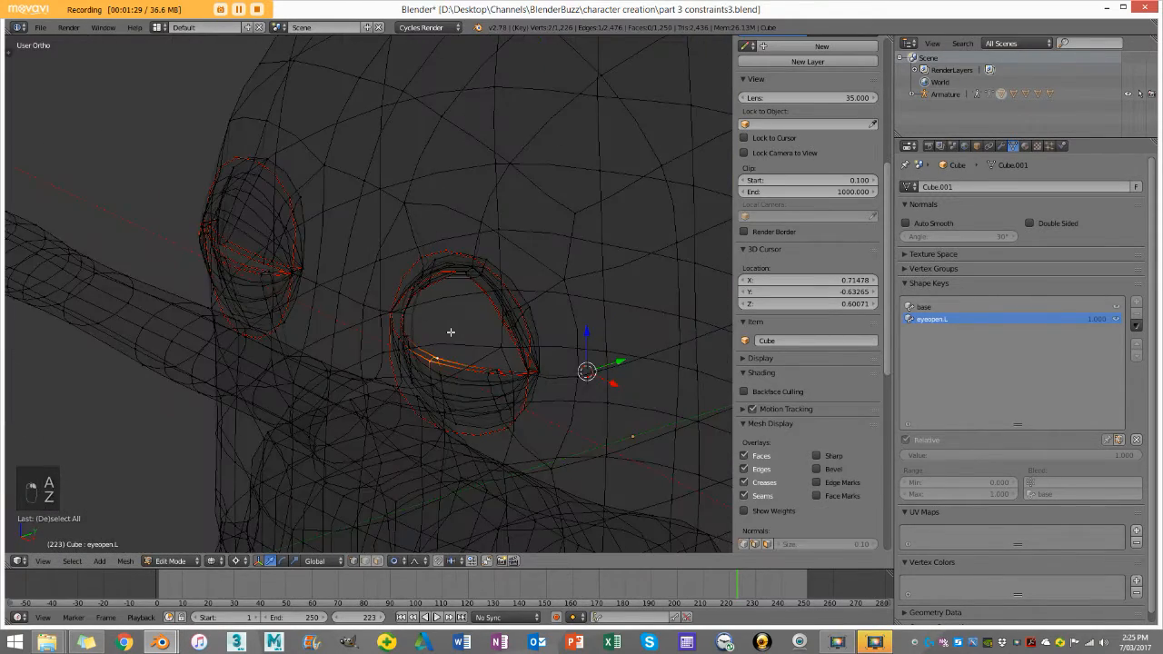
{"action": "key", "text": "KP_3"}
{"action": "key", "text": "z"}
{"action": "key", "text": "r"}
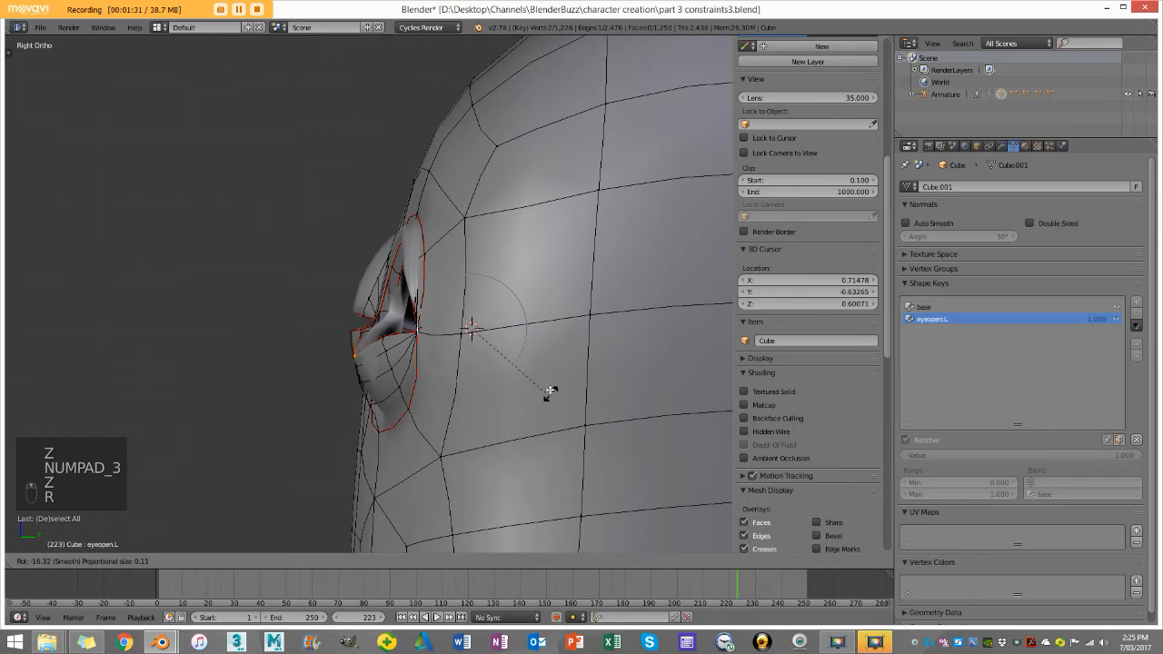
{"action": "scroll", "coordinate": [550, 376], "scroll_direction": "down", "scroll_amount": 7}
{"action": "scroll", "coordinate": [550, 371], "scroll_direction": "up", "scroll_amount": 5}
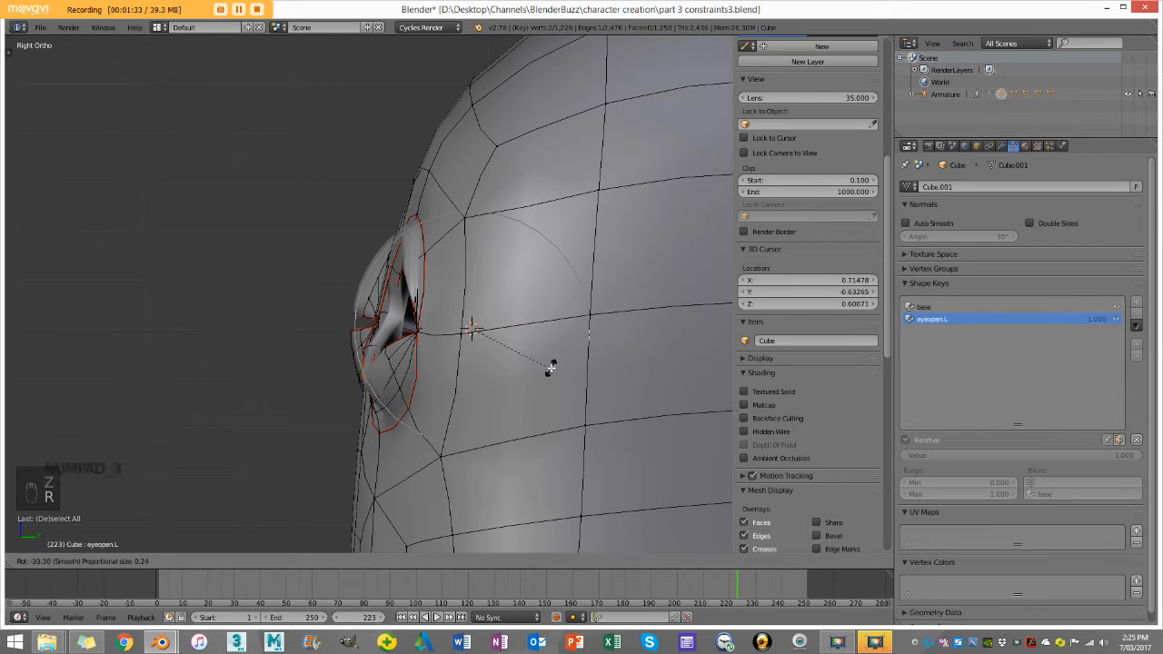
{"action": "left_click", "coordinate": [552, 359]}
Lower the vertices on both sides of the left lower eyelid rim to round the opening, then return to Object Mode
{"action": "middle_click_drag", "start_coordinate": [394, 329], "coordinate": [479, 338]}
{"action": "scroll", "coordinate": [536, 357], "scroll_direction": "up", "scroll_amount": 2}
{"action": "right_click", "coordinate": [573, 369]}
{"action": "key", "text": "g"}
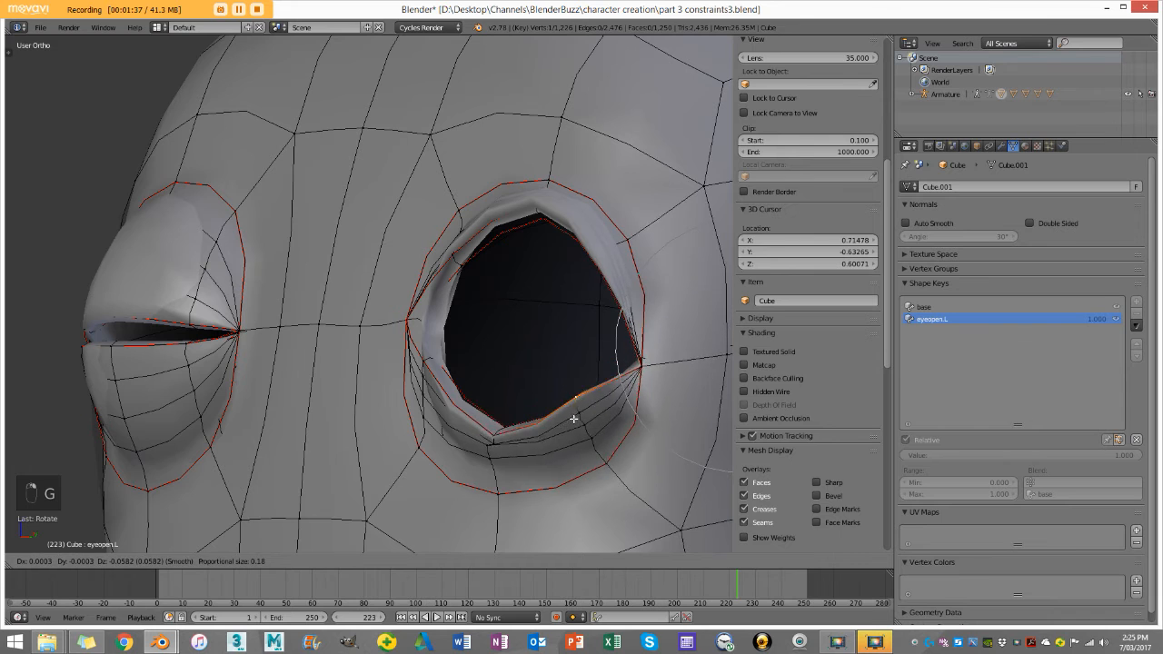
{"action": "left_click", "coordinate": [576, 428]}
{"action": "mouse_move", "coordinate": [576, 428]}
{"action": "middle_mouse_down"}
{"action": "mouse_move", "coordinate": [540, 377]}
{"action": "mouse_move", "coordinate": [509, 368]}
{"action": "middle_mouse_up"}
{"action": "right_click", "coordinate": [465, 392]}
{"action": "key", "text": "g"}
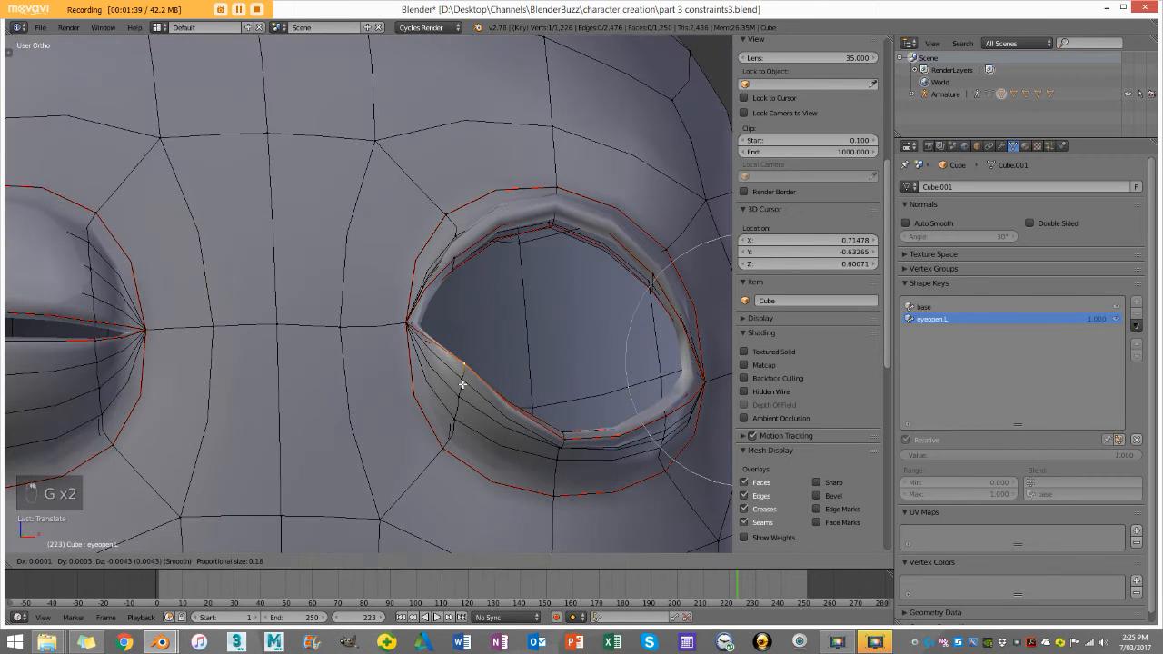
{"action": "left_click", "coordinate": [465, 411]}
{"action": "key", "text": "Tab"}
Test the eyeopen.L shape key by sliding its value up to 1.000 and examine the open left eye from several angles
{"action": "scroll", "coordinate": [509, 337], "scroll_direction": "down", "scroll_amount": 5}
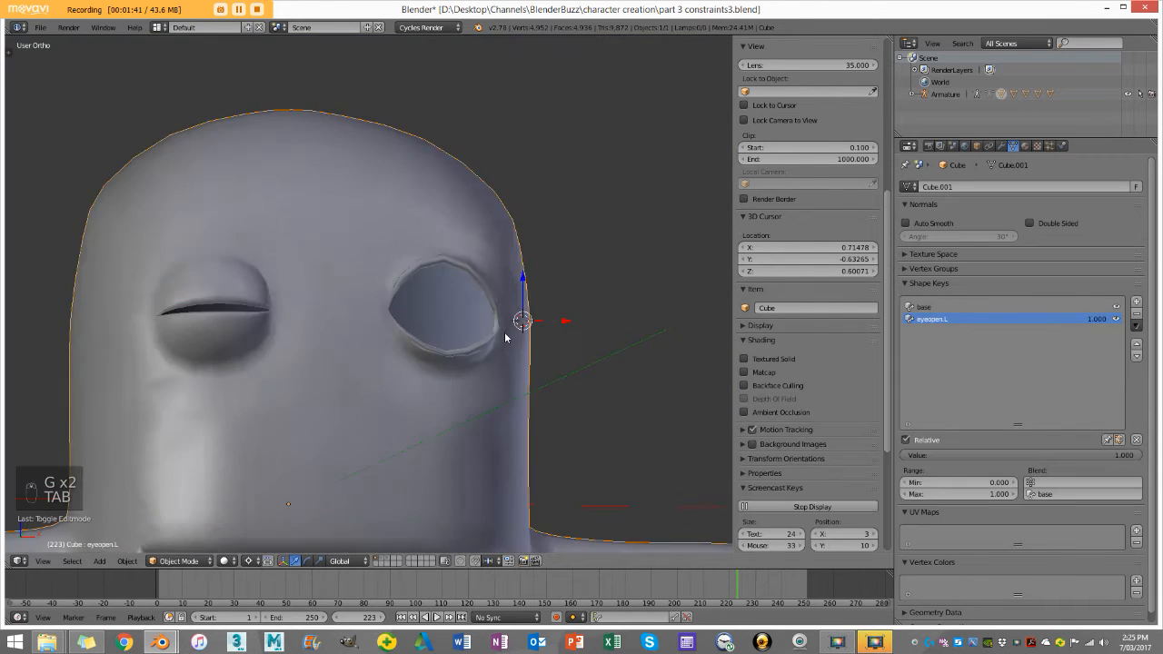
{"action": "scroll", "coordinate": [493, 334], "scroll_direction": "down", "scroll_amount": 4}
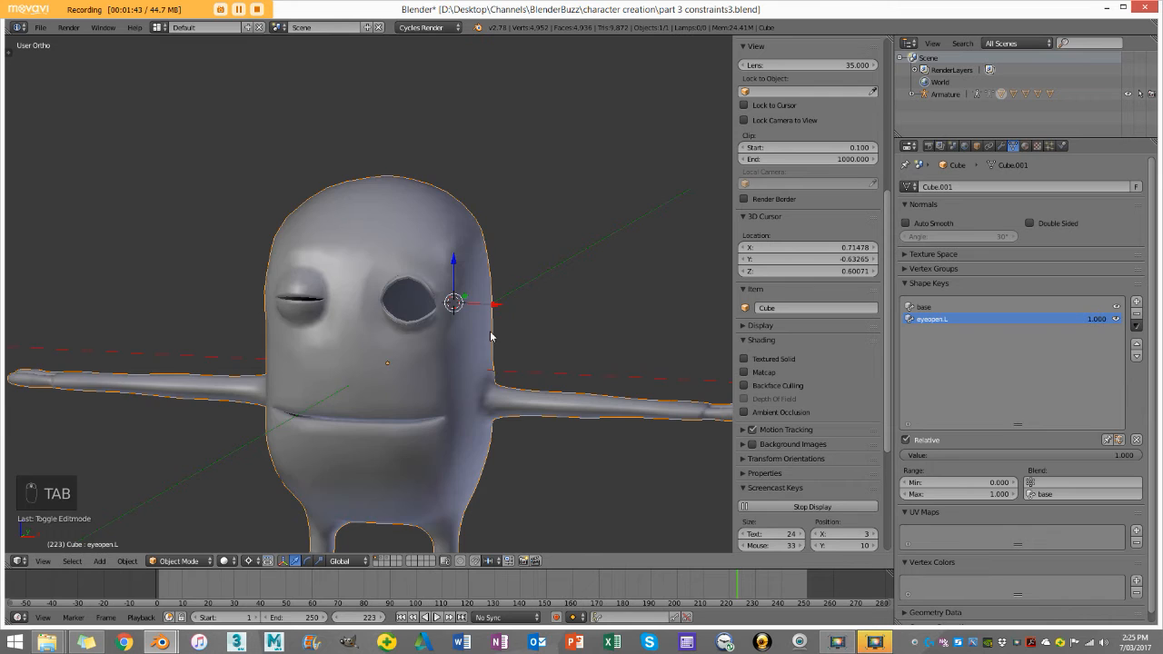
{"action": "middle_click_drag", "start_coordinate": [493, 334], "coordinate": [463, 327]}
{"action": "scroll", "coordinate": [462, 327], "scroll_direction": "up", "scroll_amount": 4}
{"action": "left_click_drag", "start_coordinate": [956, 454], "coordinate": [1141, 454]}
{"action": "scroll", "coordinate": [490, 309], "scroll_direction": "down", "scroll_amount": 5}
{"action": "middle_click_drag", "start_coordinate": [482, 312], "coordinate": [440, 318]}
{"action": "scroll", "coordinate": [441, 317], "scroll_direction": "up", "scroll_amount": 6}
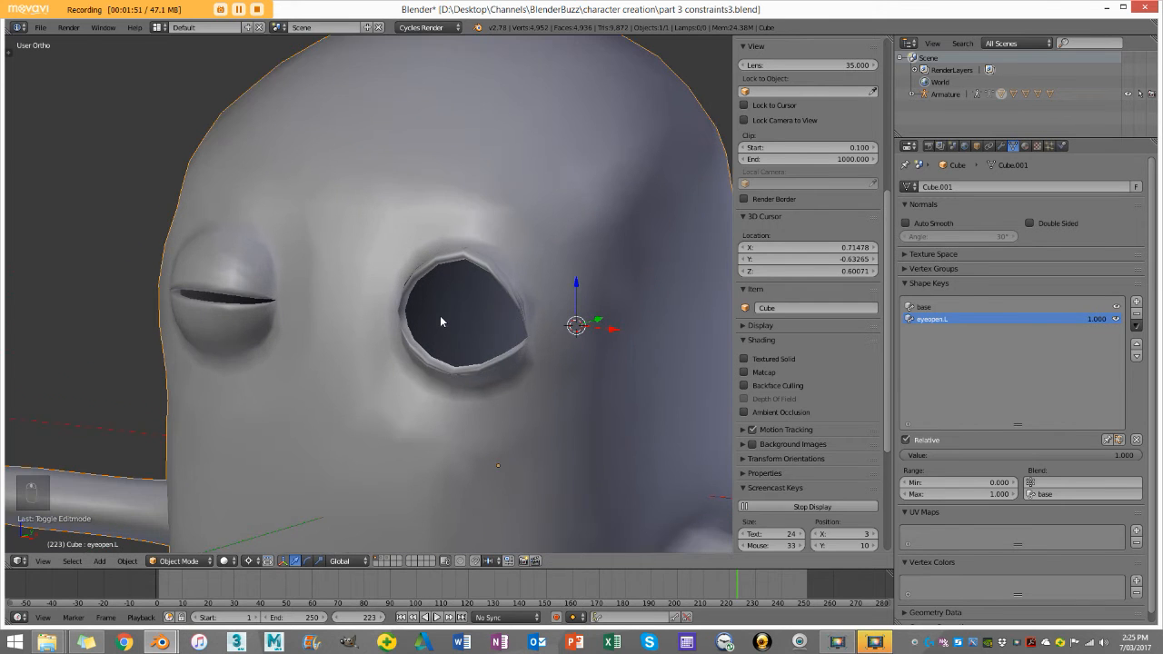
{"action": "middle_click_drag", "start_coordinate": [354, 270], "coordinate": [212, 299]}
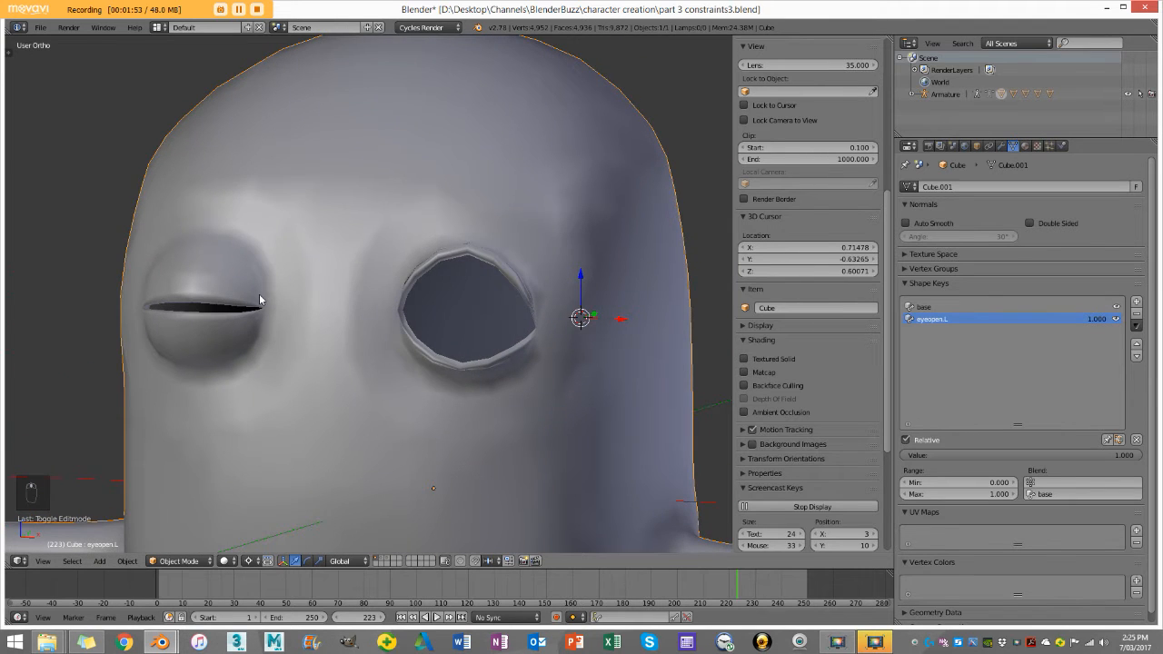
With eyeopen.L at 1.000, create a new shape key from the mix and mirror it to the other eye
{"action": "key", "text": "KP_1"}
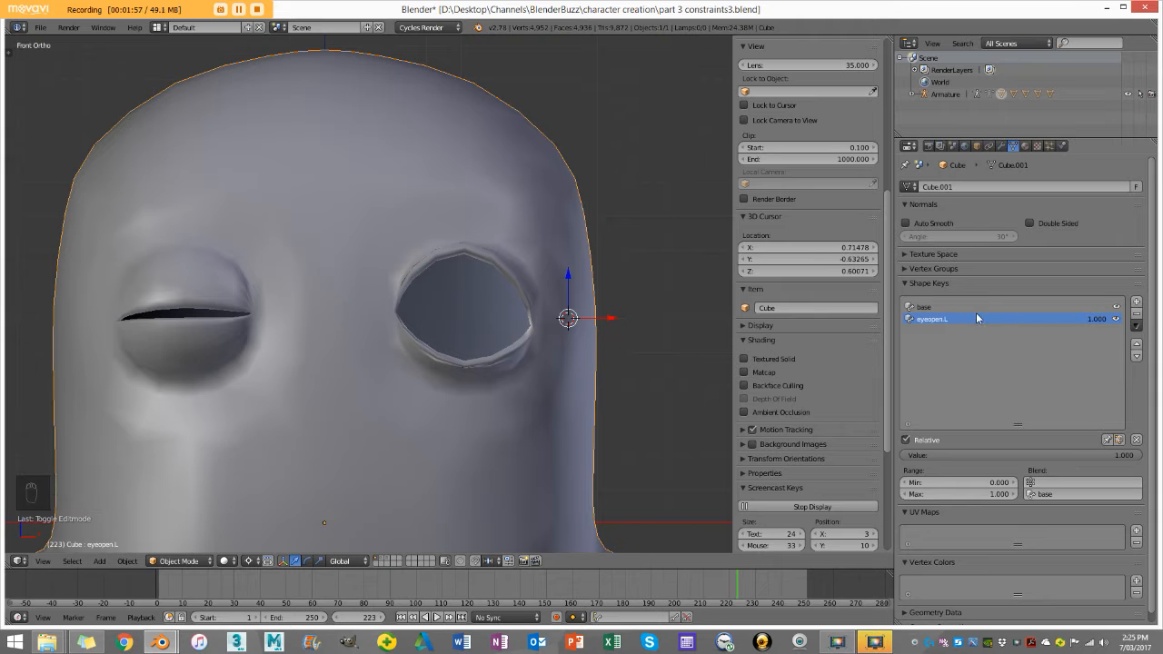
{"action": "left_click_drag", "start_coordinate": [1004, 452], "coordinate": [1135, 453]}
{"action": "left_click", "coordinate": [1137, 326]}
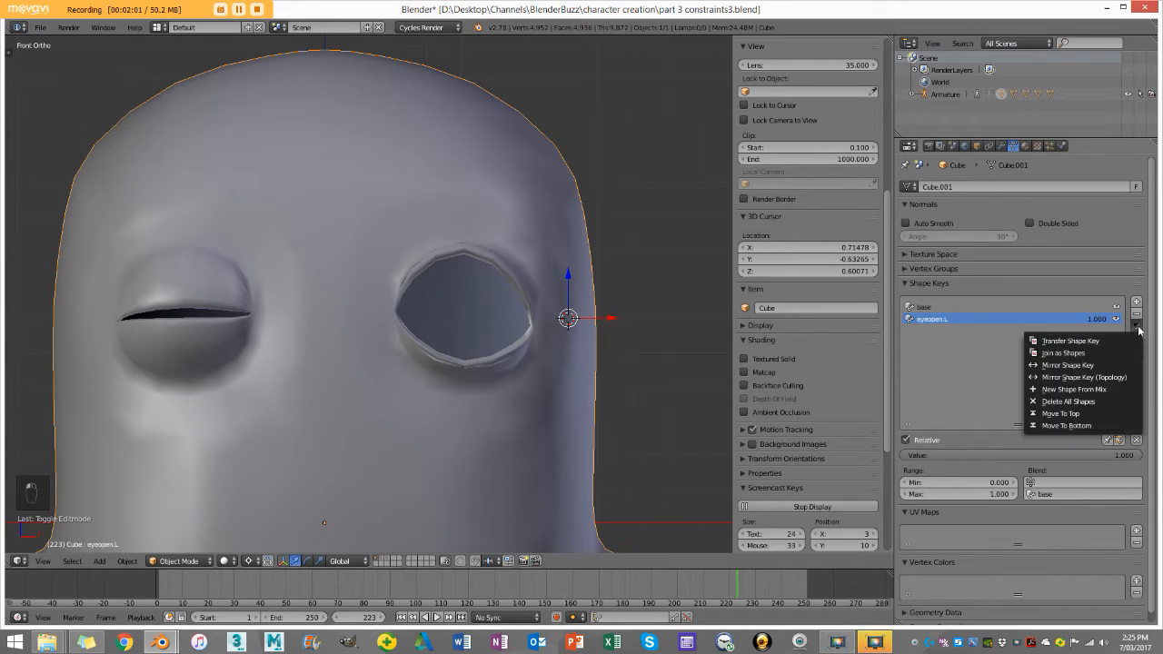
{"action": "left_click", "coordinate": [1107, 389]}
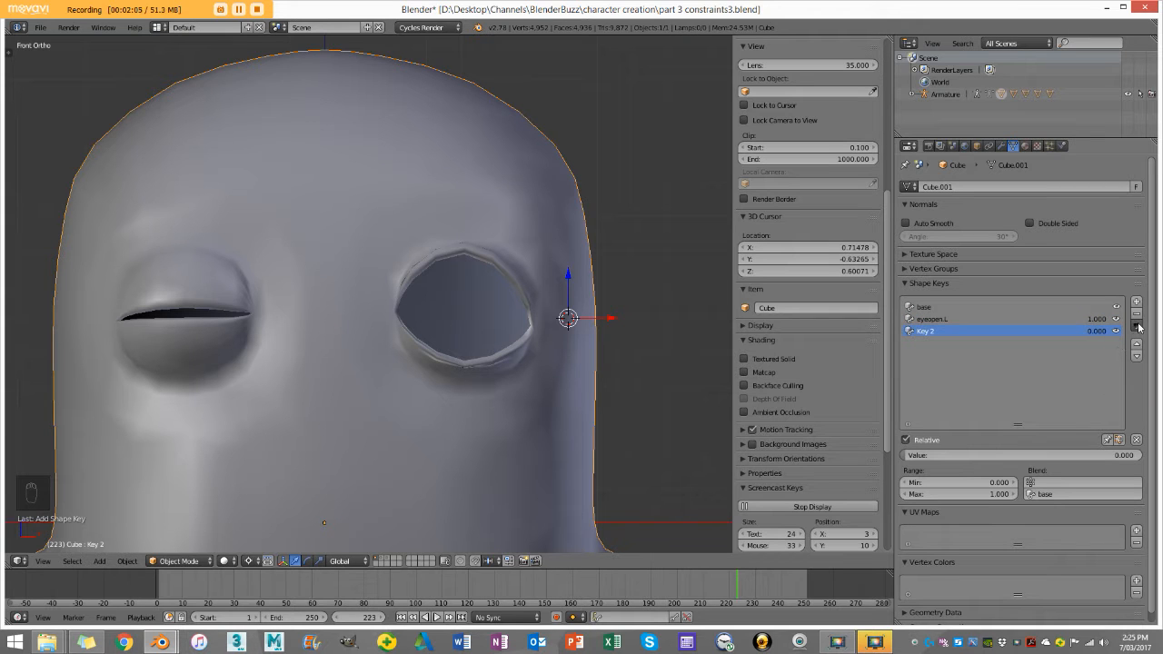
{"action": "left_click", "coordinate": [1138, 325]}
{"action": "left_click", "coordinate": [1089, 364]}
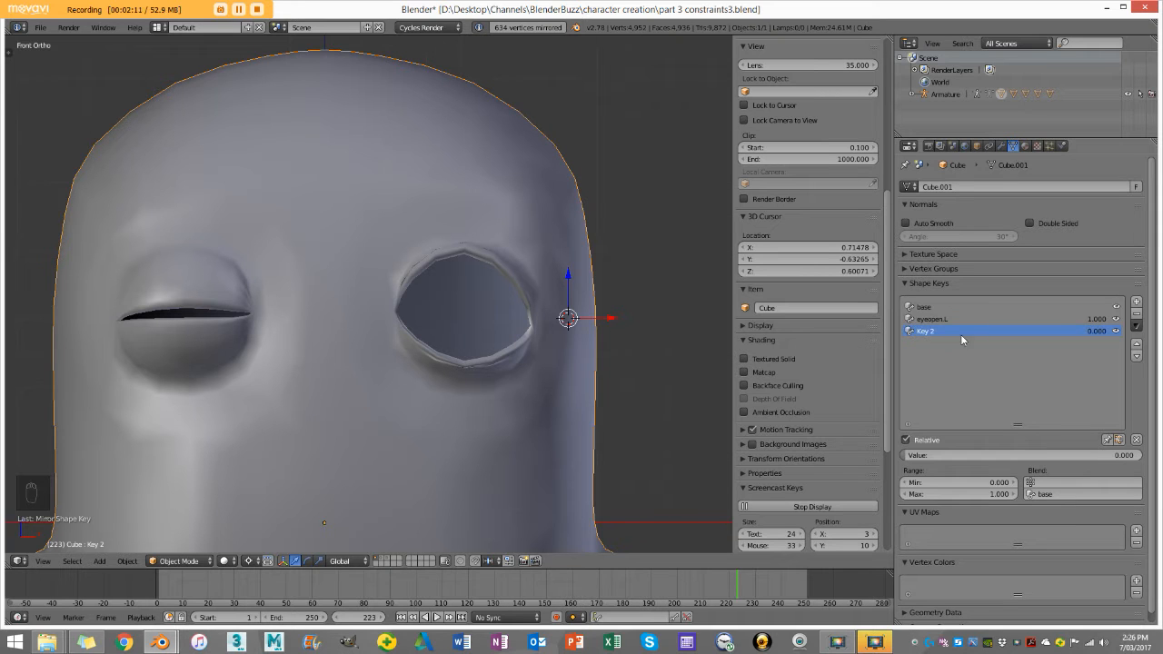
Clear all shape key values and rename the mirrored shape key as eyeopen.R
{"action": "left_click", "coordinate": [1137, 441]}
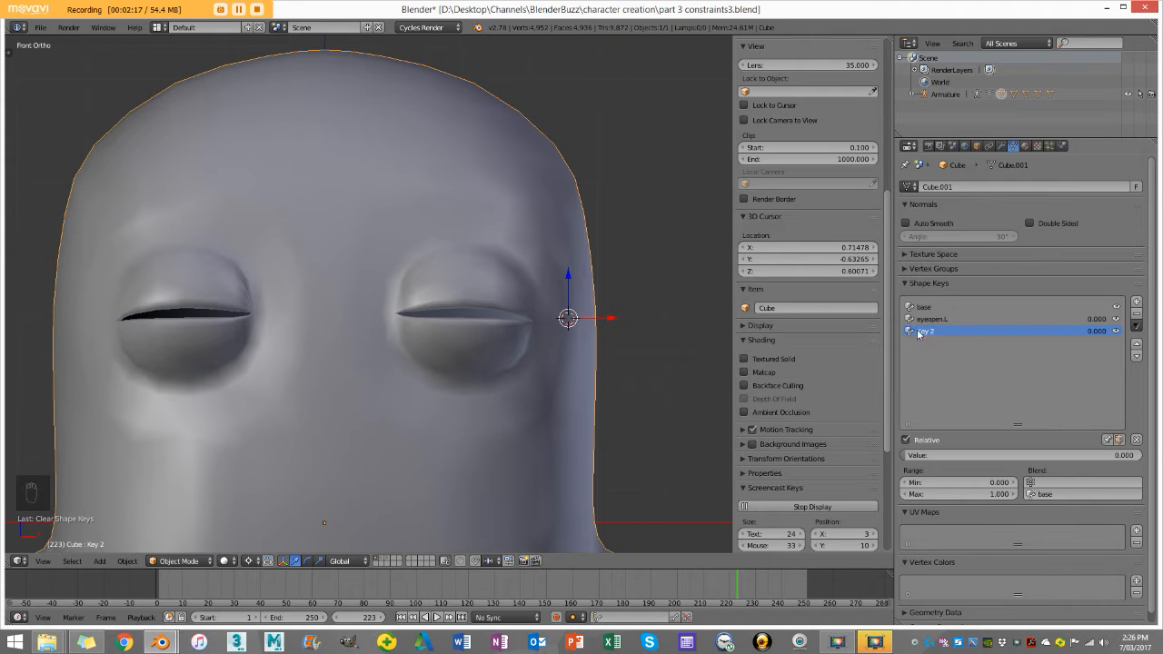
{"action": "left_click_drag", "start_coordinate": [948, 449], "coordinate": [908, 449]}
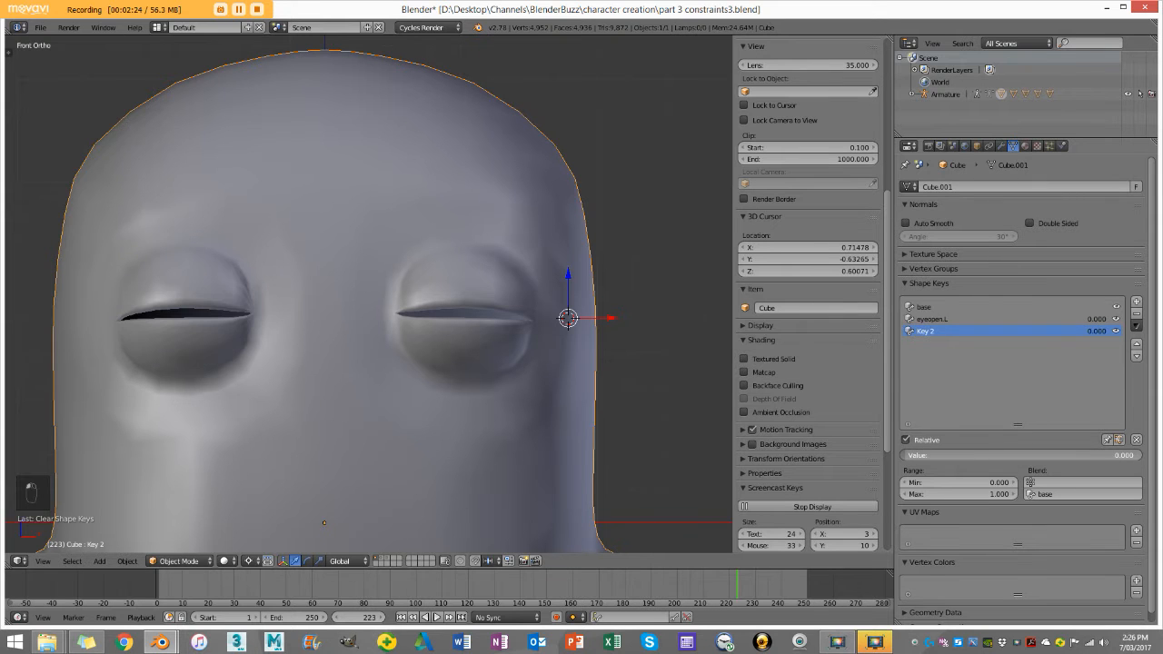
{"action": "double_click", "coordinate": [938, 332]}
{"action": "type", "text": "e"}
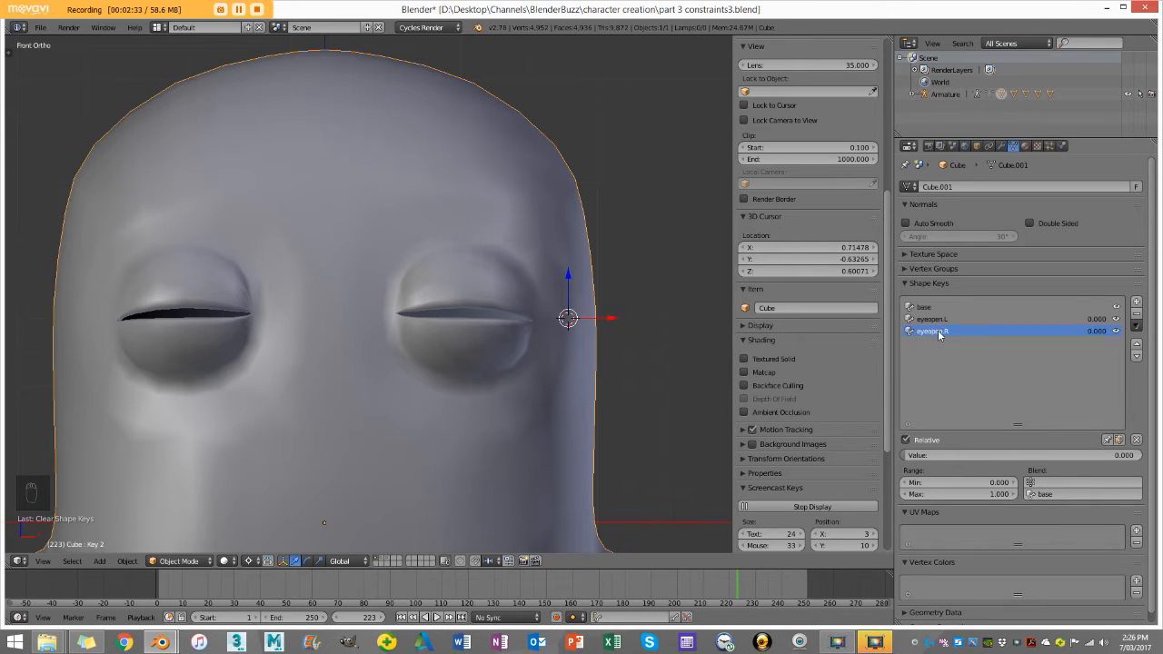
Test the eyeopen.L and eyeopen.R shape keys by sliding their values up to 1.000, and clear the values again
{"action": "scroll", "coordinate": [403, 281], "scroll_direction": "down", "scroll_amount": 4}
{"action": "scroll", "coordinate": [404, 281], "scroll_direction": "up", "scroll_amount": 3}
{"action": "key", "text": "a"}
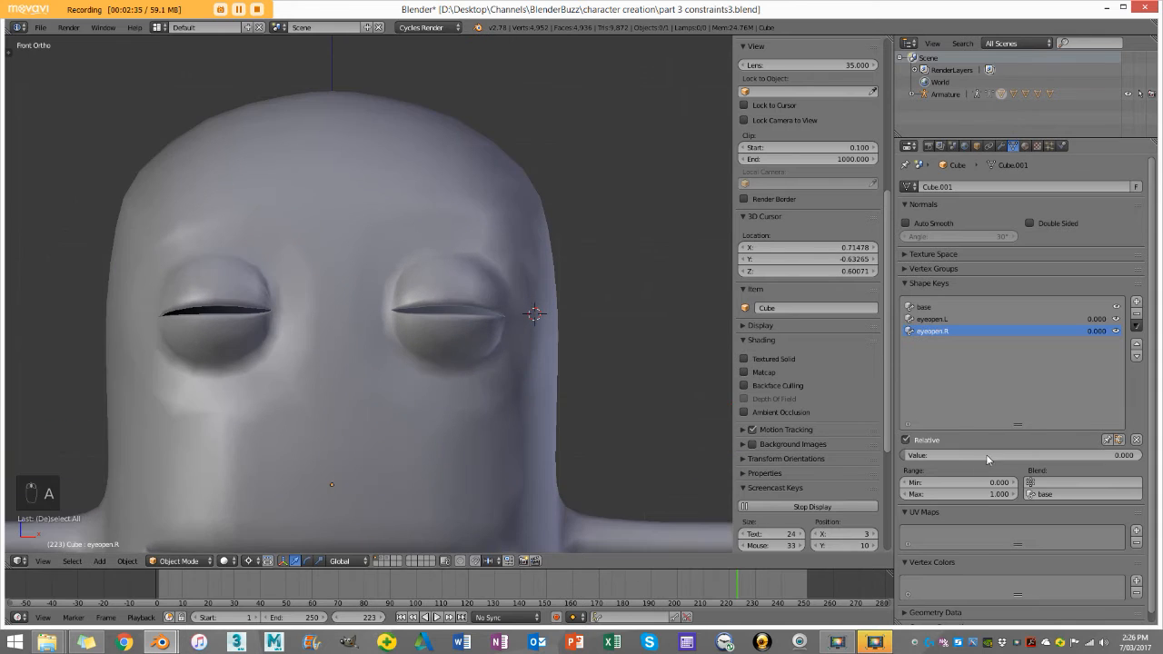
{"action": "left_click", "coordinate": [940, 320]}
{"action": "left_click_drag", "start_coordinate": [964, 455], "coordinate": [1141, 455]}
{"action": "left_click", "coordinate": [935, 331]}
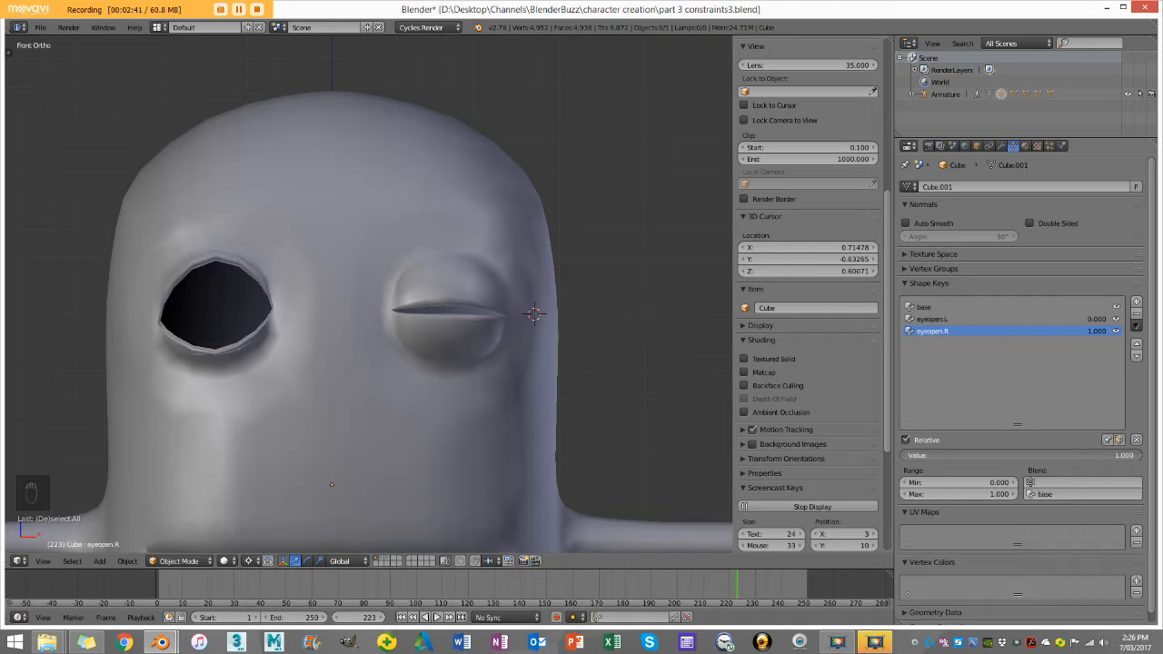
{"action": "left_click", "coordinate": [1136, 440]}
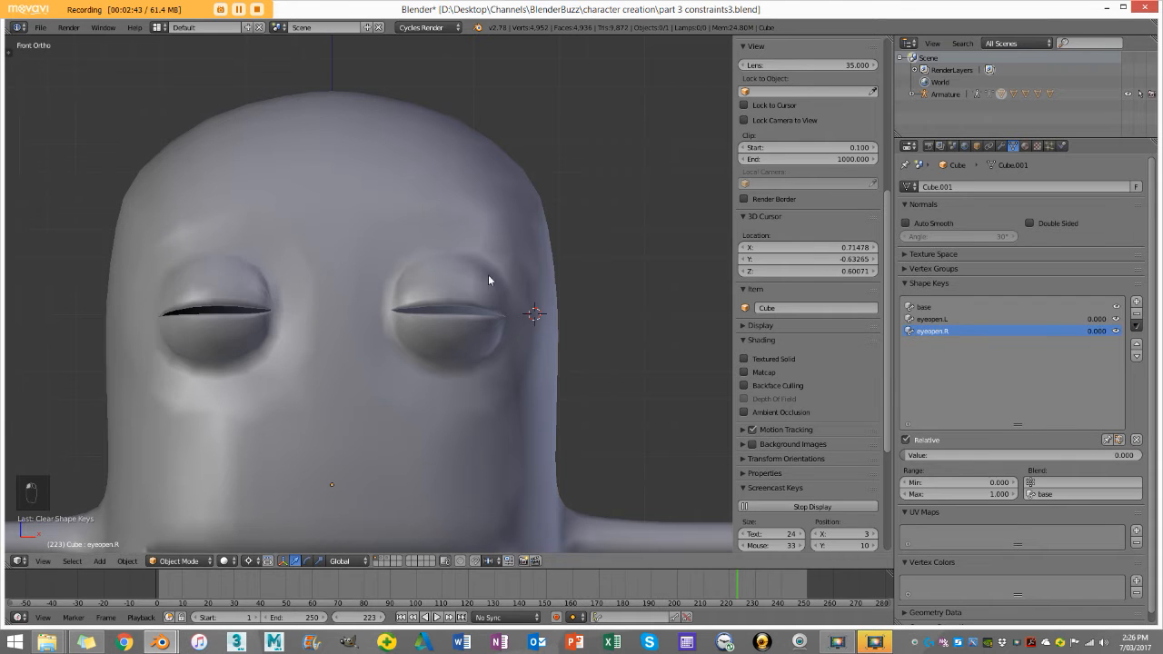
{"action": "scroll", "coordinate": [575, 314], "scroll_direction": "down", "scroll_amount": 5}
{"action": "left_click", "coordinate": [1136, 439]}
Show the armature's layer together with the mesh, select the armature and enter Edit Mode
{"action": "middle_click_drag", "start_coordinate": [459, 234], "coordinate": [419, 253]}
{"action": "scroll", "coordinate": [420, 253], "scroll_direction": "up", "scroll_amount": 4}
{"action": "scroll", "coordinate": [422, 272], "scroll_direction": "down", "scroll_amount": 4}
{"action": "middle_click_drag", "start_coordinate": [470, 302], "coordinate": [443, 325]}
{"action": "scroll", "coordinate": [387, 314], "scroll_direction": "up", "scroll_amount": 4}
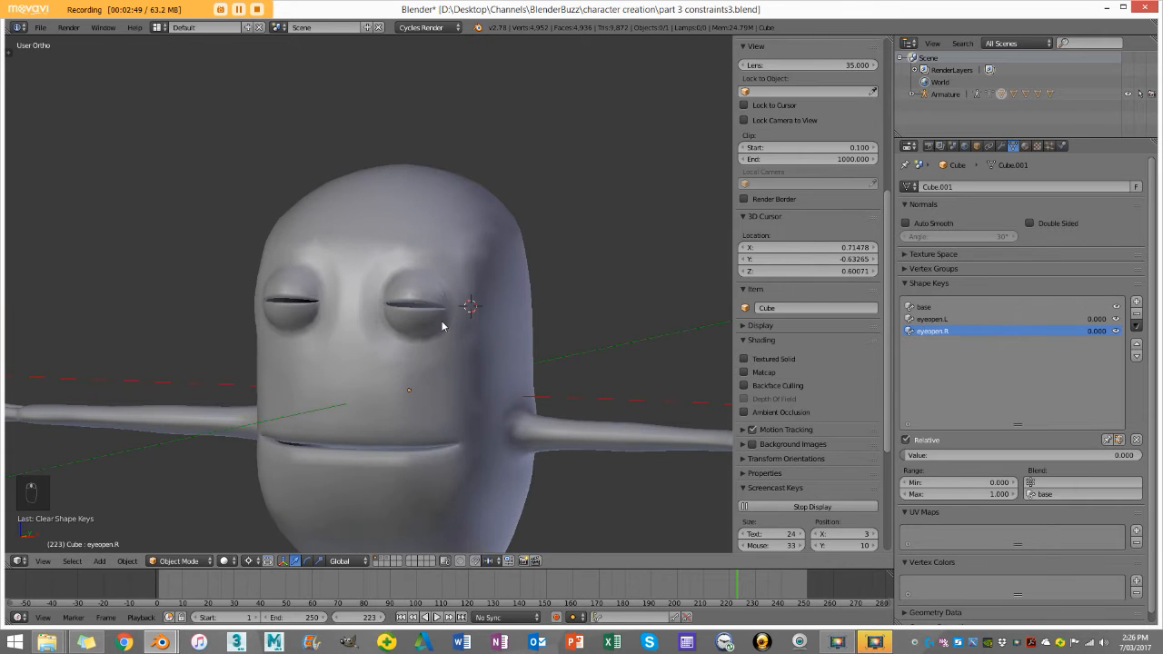
{"action": "left_click", "coordinate": [386, 561], "text": "shift"}
{"action": "middle_click_drag", "start_coordinate": [400, 359], "coordinate": [449, 347]}
{"action": "right_click", "coordinate": [491, 352]}
{"action": "left_click", "coordinate": [202, 561]}
{"action": "left_click", "coordinate": [187, 533]}
{"action": "middle_click_drag", "start_coordinate": [554, 280], "coordinate": [471, 273]}
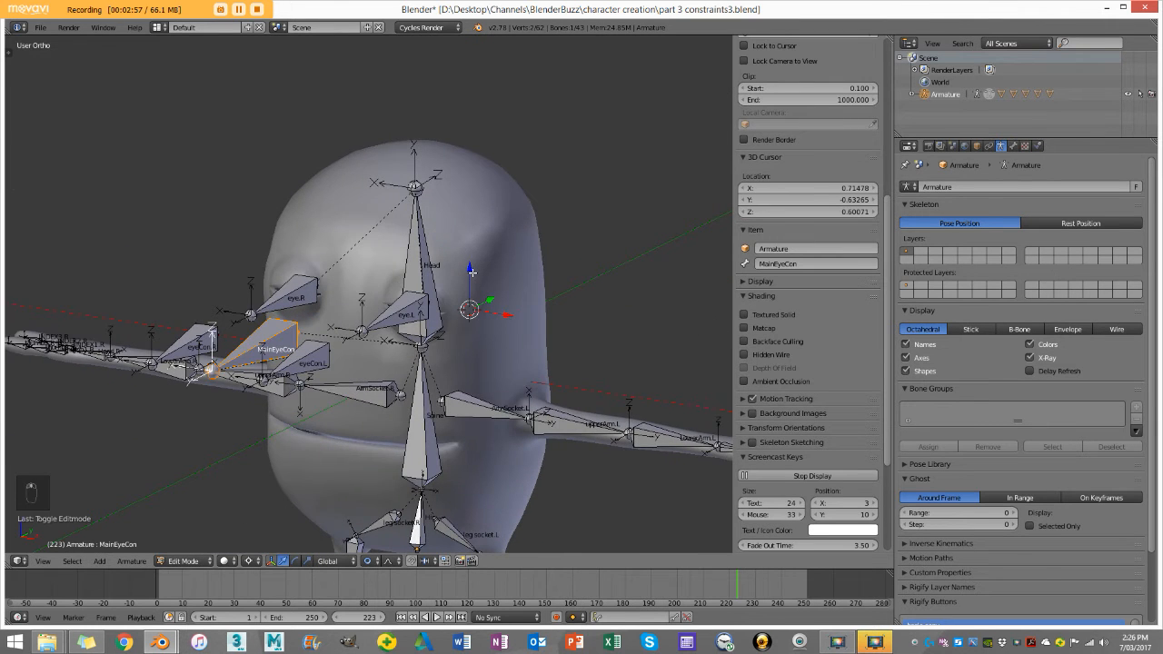
Place the 3D cursor beside the outer corner of the left eye, add a bone there and shorten it to a small control
{"action": "key", "text": "KP_1"}
{"action": "scroll", "coordinate": [468, 277], "scroll_direction": "up", "scroll_amount": 6}
{"action": "left_click", "coordinate": [497, 277]}
{"action": "scroll", "coordinate": [473, 290], "scroll_direction": "down", "scroll_amount": 2}
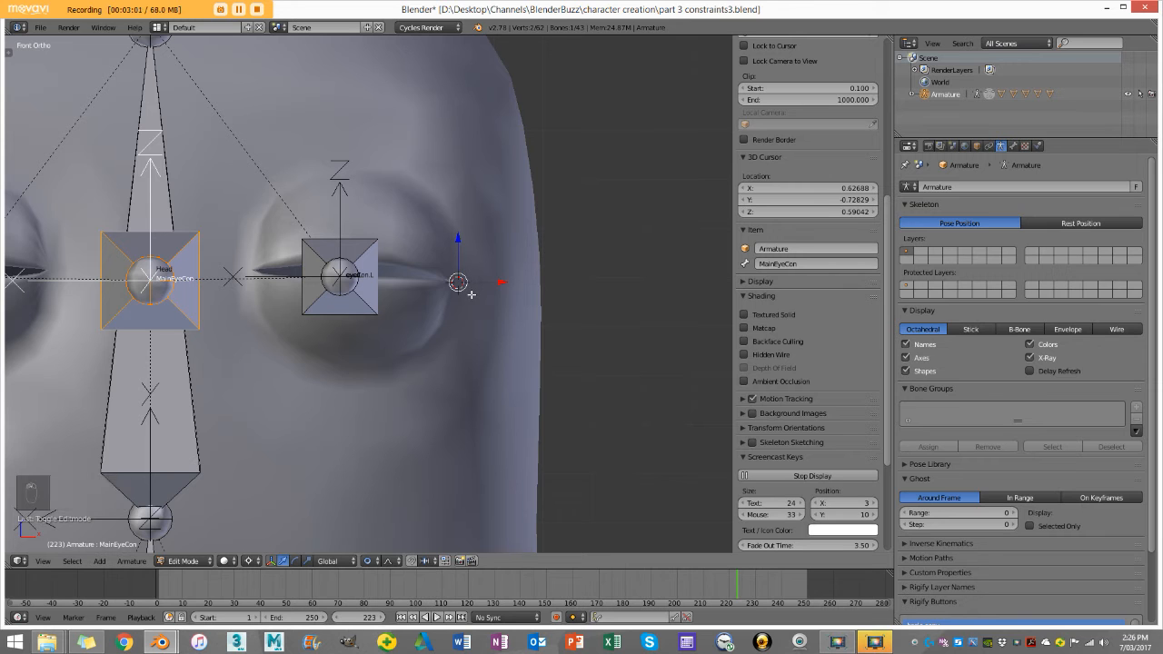
{"action": "key", "text": "shift+a"}
{"action": "scroll", "coordinate": [431, 94], "scroll_direction": "down", "scroll_amount": 4}
{"action": "left_click_drag", "start_coordinate": [389, 245], "coordinate": [391, 315]}
{"action": "scroll", "coordinate": [454, 298], "scroll_direction": "up", "scroll_amount": 4}
{"action": "key", "text": "s"}
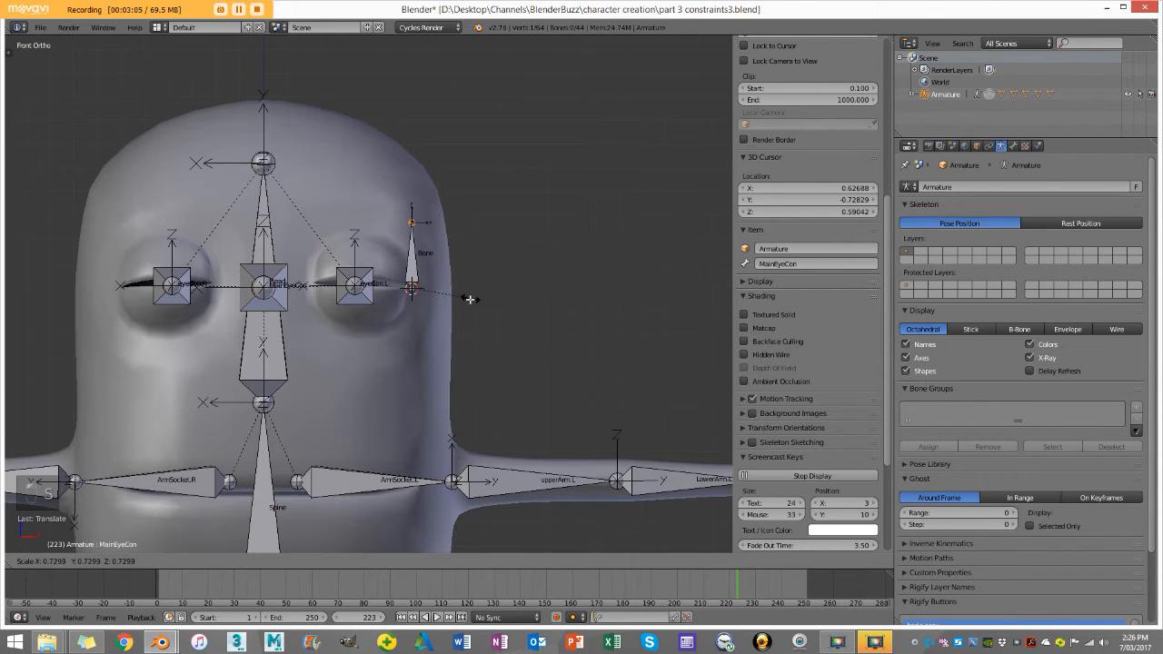
{"action": "left_click", "coordinate": [471, 298]}
Set the pivot to Median Point and parent the new eye bone to the Head bone with Keep Offset
{"action": "scroll", "coordinate": [390, 371], "scroll_direction": "up", "scroll_amount": 4}
{"action": "left_click", "coordinate": [252, 561]}
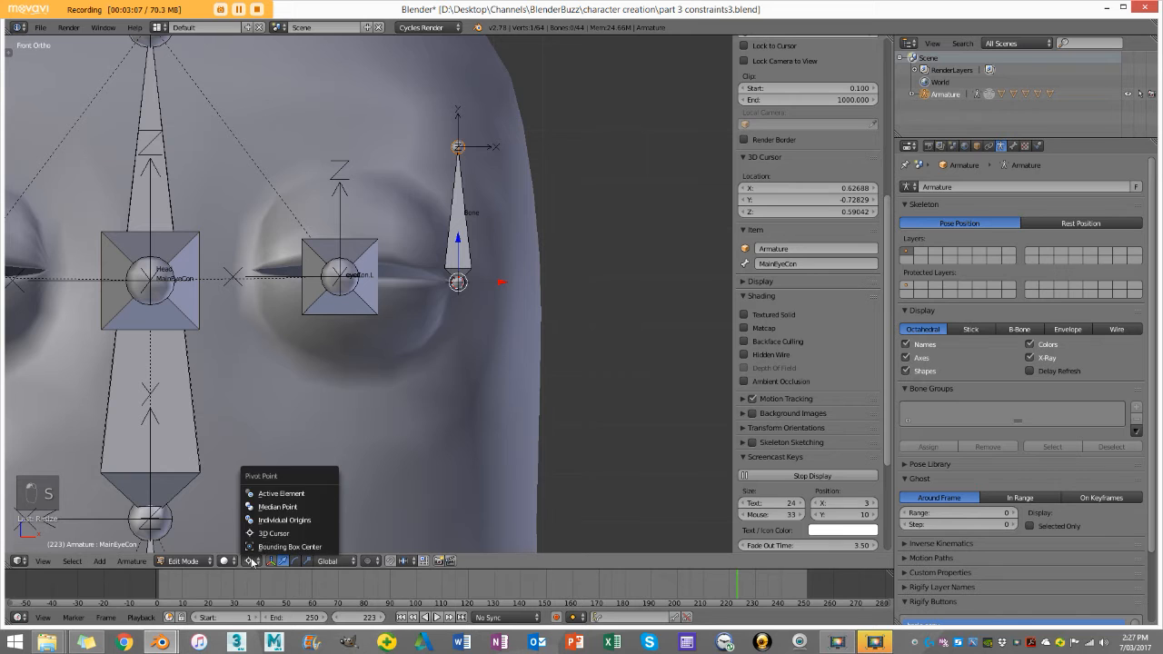
{"action": "left_click", "coordinate": [272, 506]}
{"action": "scroll", "coordinate": [503, 194], "scroll_direction": "down", "scroll_amount": 2}
{"action": "middle_click_drag", "start_coordinate": [503, 194], "coordinate": [449, 234]}
{"action": "right_click", "coordinate": [447, 234]}
{"action": "scroll", "coordinate": [445, 235], "scroll_direction": "down", "scroll_amount": 4}
{"action": "middle_click_drag", "start_coordinate": [340, 232], "coordinate": [440, 247]}
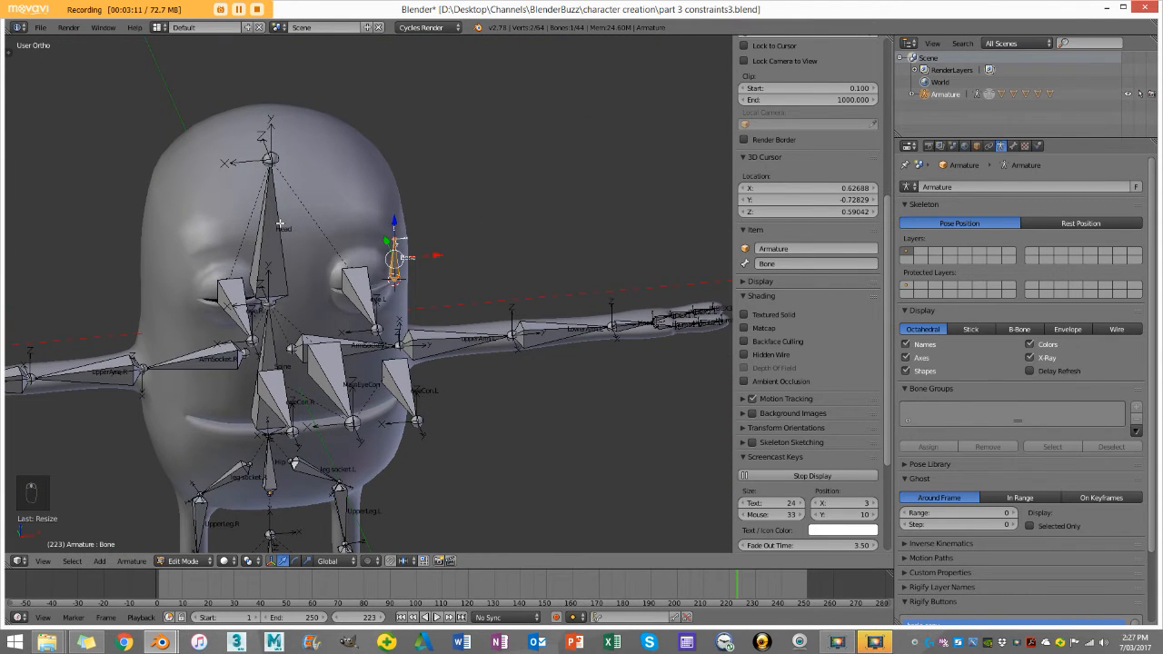
{"action": "right_click", "coordinate": [279, 223], "text": "shift"}
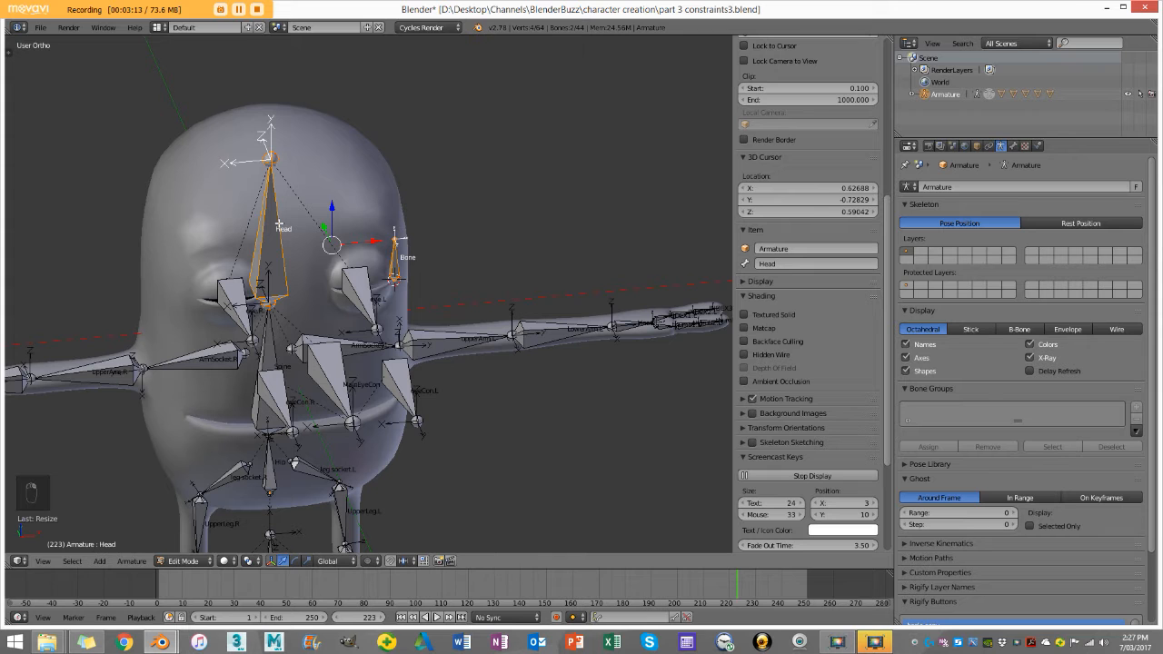
{"action": "key", "text": "ctrl+p"}
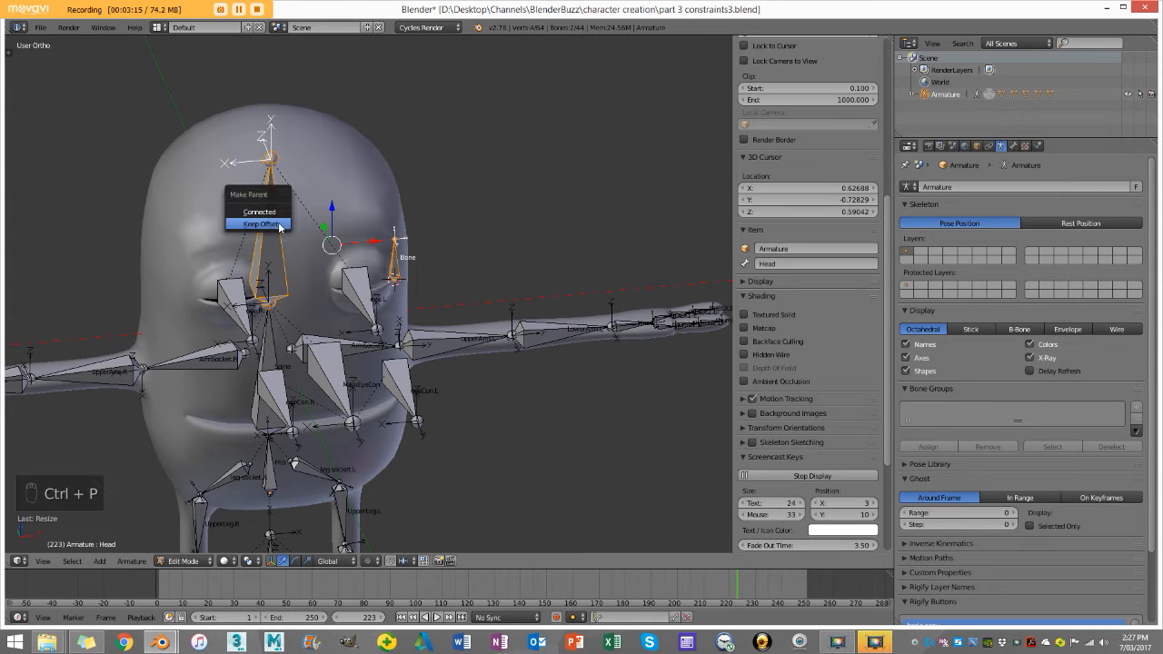
{"action": "left_click", "coordinate": [280, 225]}
Select only the small bone beside the left eye and rename it as eyeopen.L
{"action": "scroll", "coordinate": [427, 227], "scroll_direction": "up", "scroll_amount": 4}
{"action": "key", "text": "a"}
{"action": "right_click", "coordinate": [435, 221]}
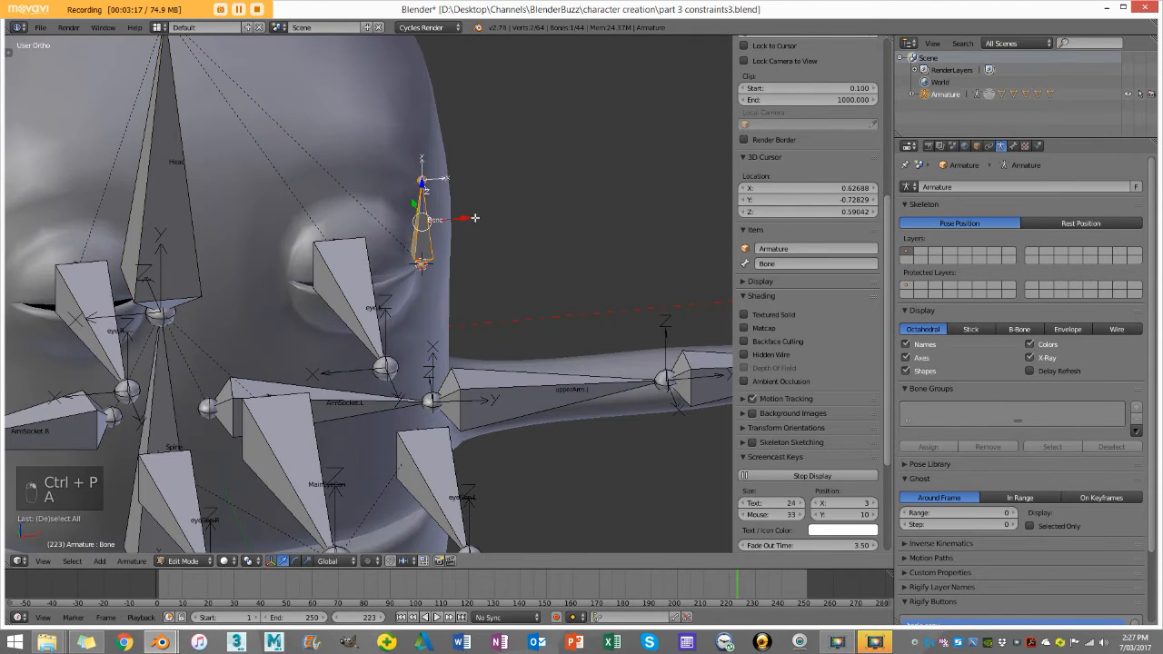
{"action": "scroll", "coordinate": [436, 220], "scroll_direction": "down", "scroll_amount": 4}
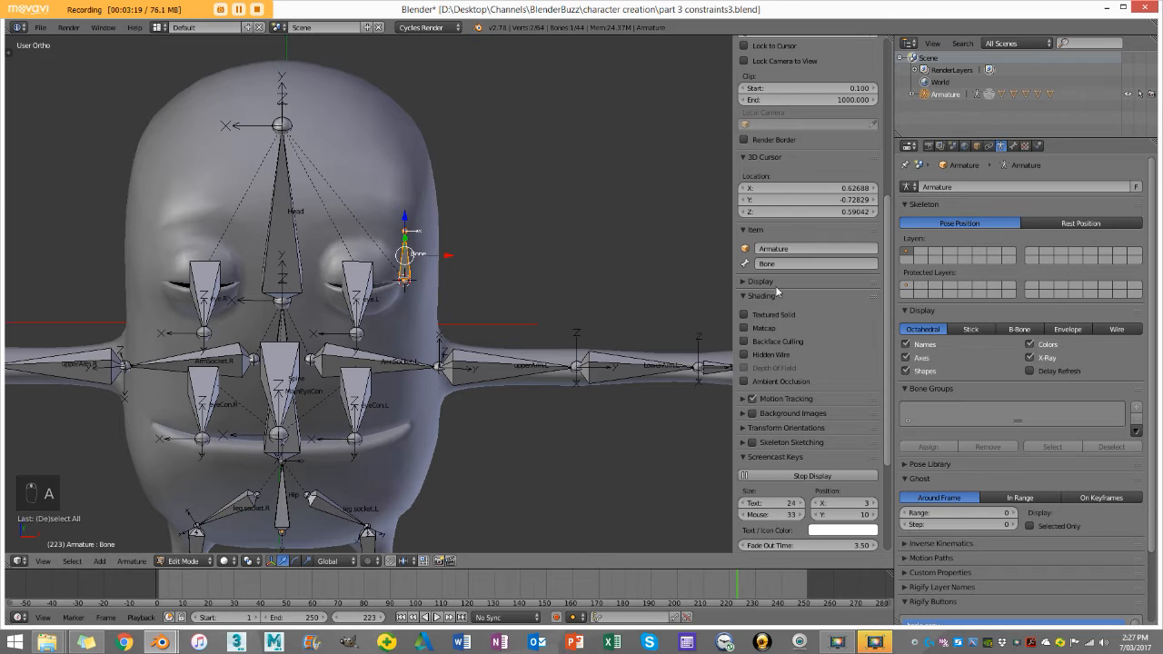
{"action": "type", "text": "Bl"}
{"action": "type", "text": "eopen.L"}
{"action": "key", "text": "Return"}
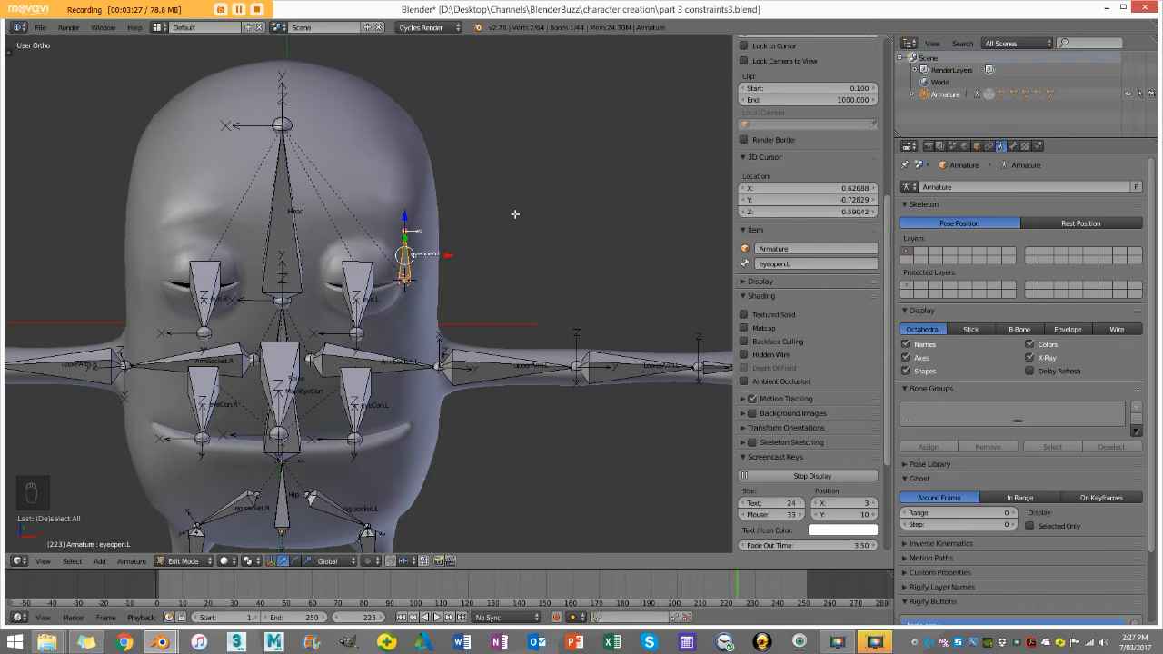
Snap the 3D cursor to the scene center and set the pivot point to 3D Cursor
{"action": "scroll", "coordinate": [509, 210], "scroll_direction": "up", "scroll_amount": 4}
{"action": "scroll", "coordinate": [496, 208], "scroll_direction": "down", "scroll_amount": 3}
{"action": "middle_click_drag", "start_coordinate": [496, 208], "coordinate": [264, 324]}
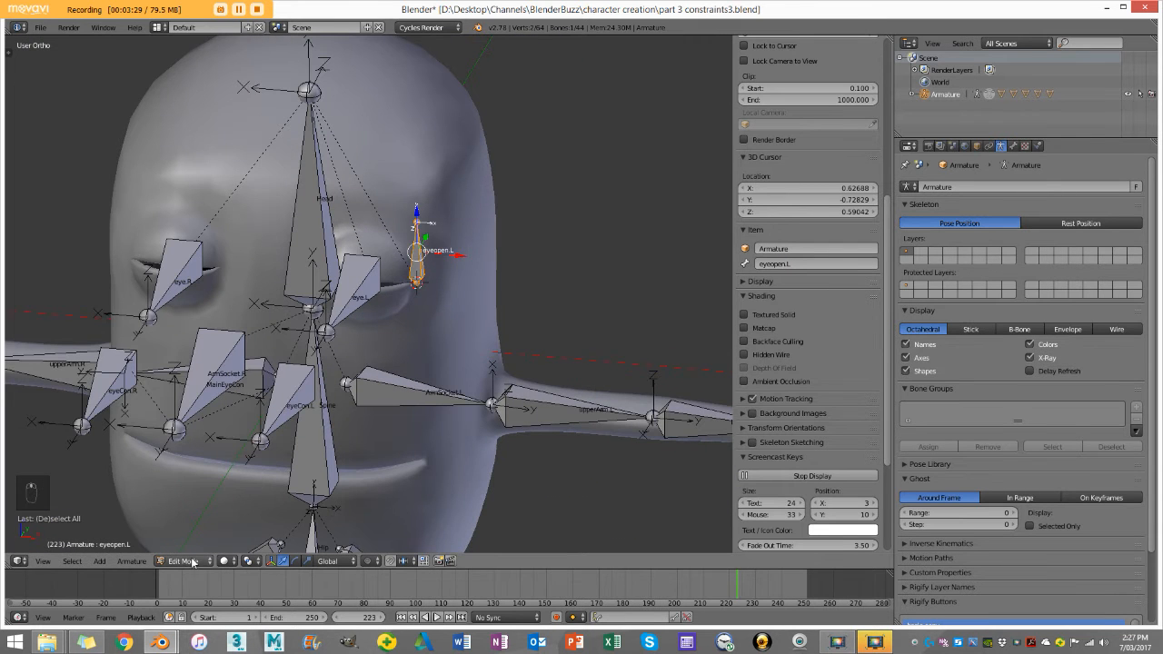
{"action": "key", "text": "KP_1"}
{"action": "scroll", "coordinate": [294, 333], "scroll_direction": "down", "scroll_amount": 2}
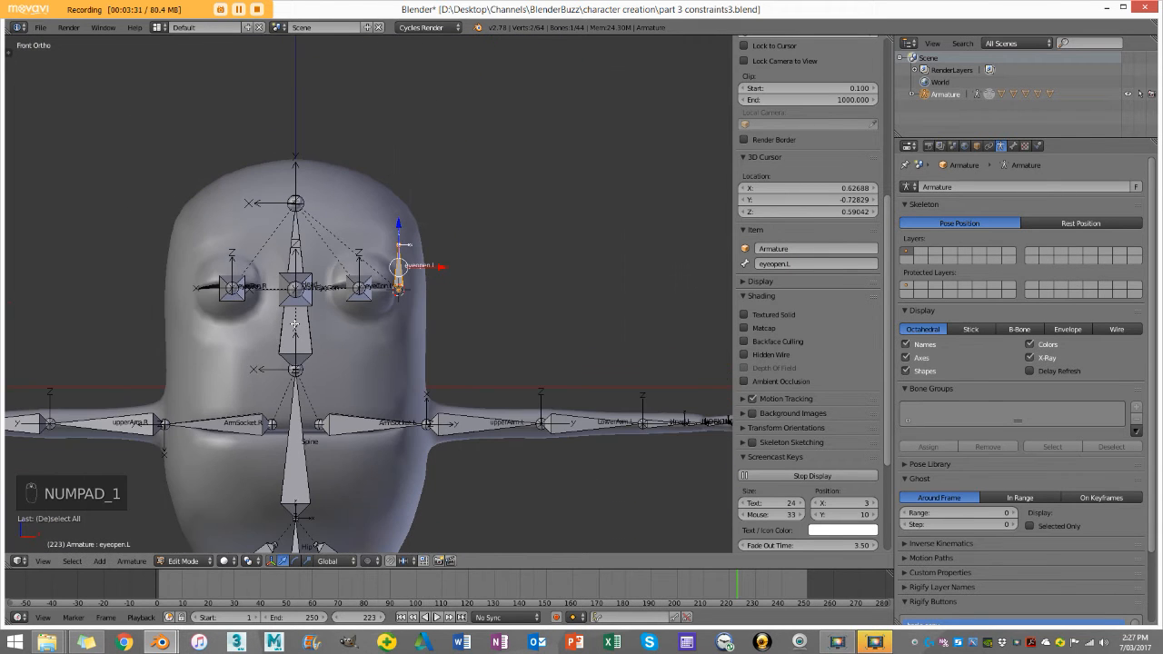
{"action": "key", "text": "shift+s"}
{"action": "left_click", "coordinate": [295, 329]}
{"action": "scroll", "coordinate": [354, 260], "scroll_direction": "down", "scroll_amount": 3}
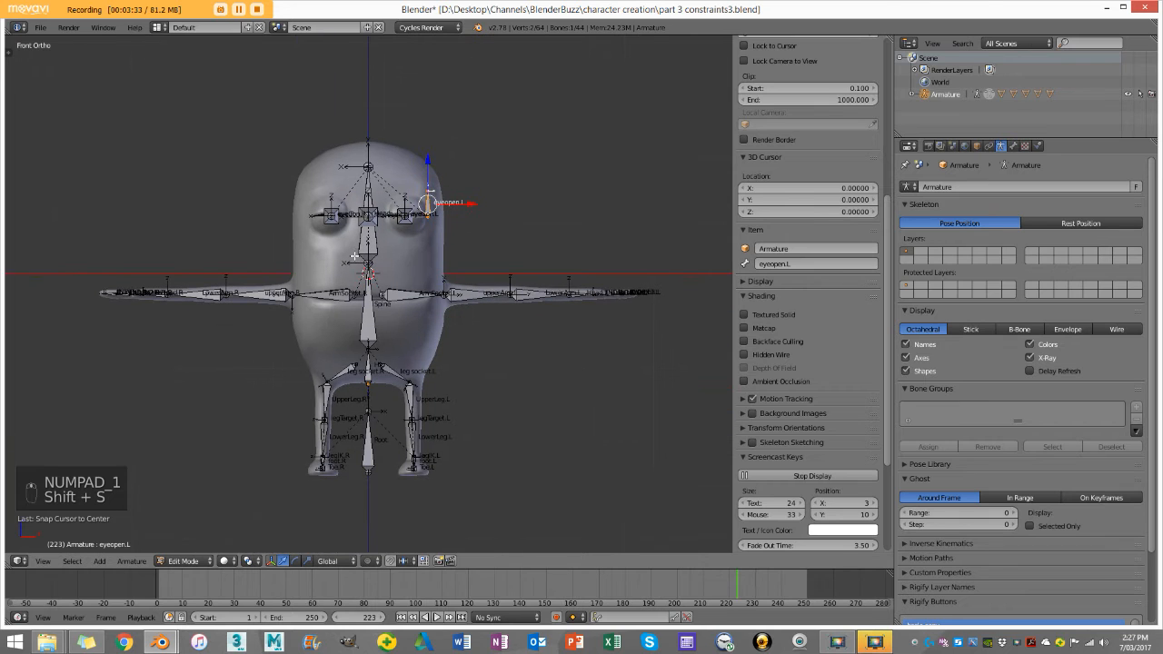
{"action": "left_click", "coordinate": [227, 561]}
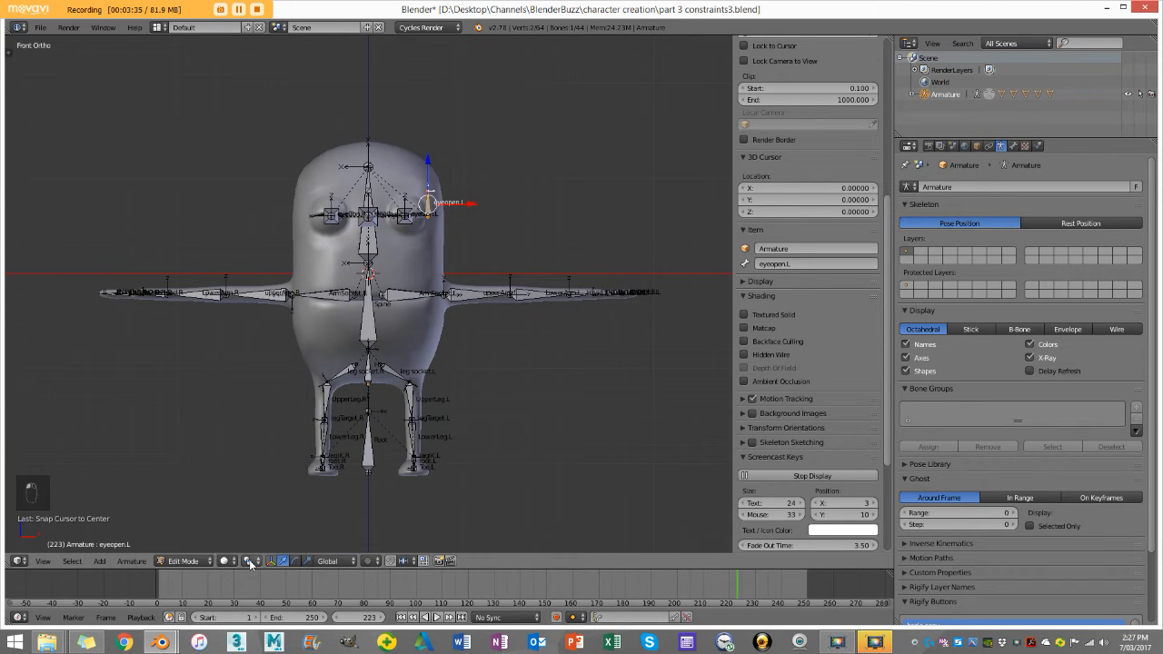
{"action": "left_click", "coordinate": [250, 560]}
{"action": "left_click", "coordinate": [274, 533]}
Symmetrize the eyeopen.L bone to create its counterpart beside the right eye
{"action": "scroll", "coordinate": [274, 534], "scroll_direction": "up", "scroll_amount": 1}
{"action": "left_click", "coordinate": [132, 560]}
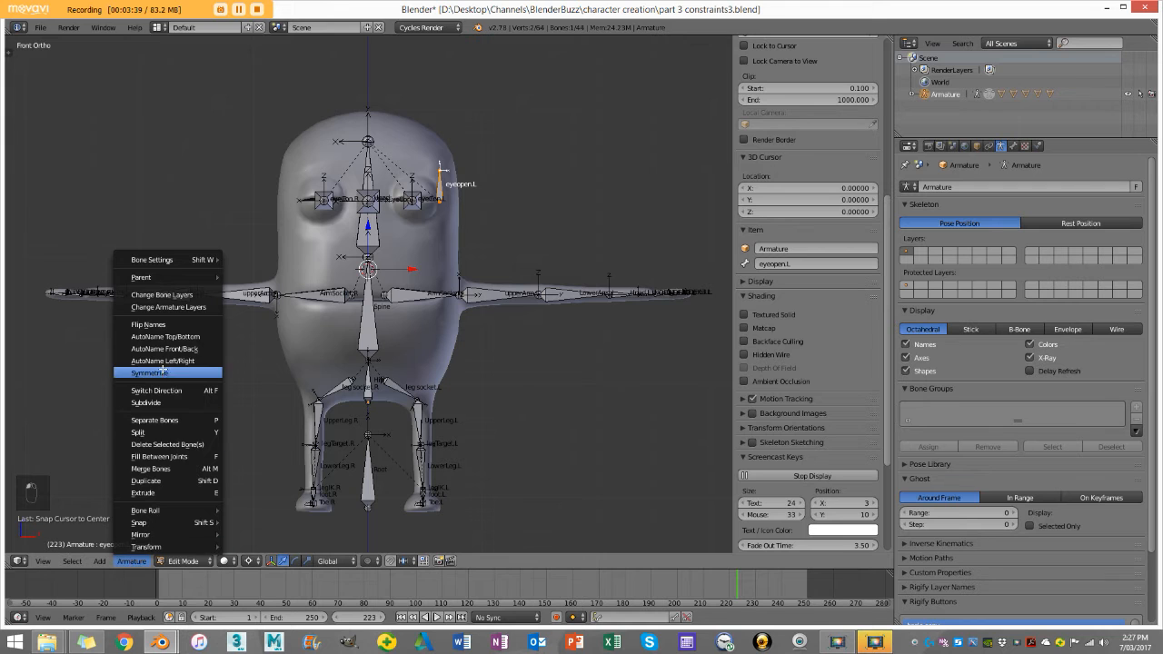
{"action": "left_click", "coordinate": [150, 373]}
Flip the mirrored bone's name and flip it back to eyeopen.R
{"action": "left_click", "coordinate": [131, 559]}
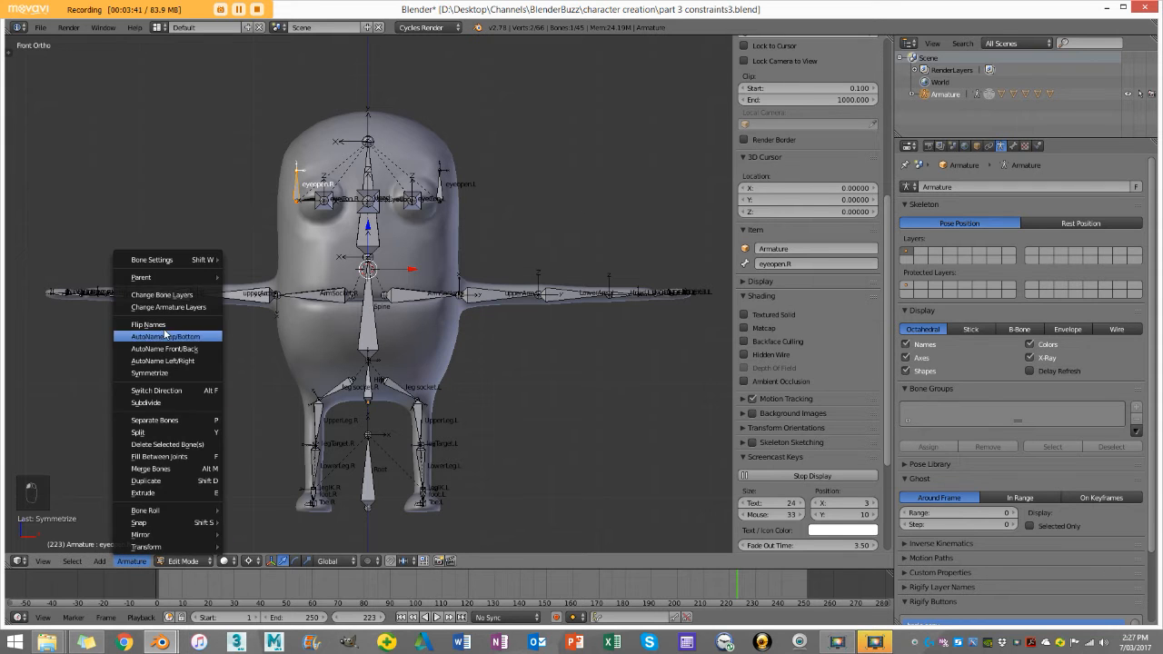
{"action": "left_click", "coordinate": [152, 327]}
{"action": "left_click", "coordinate": [139, 563]}
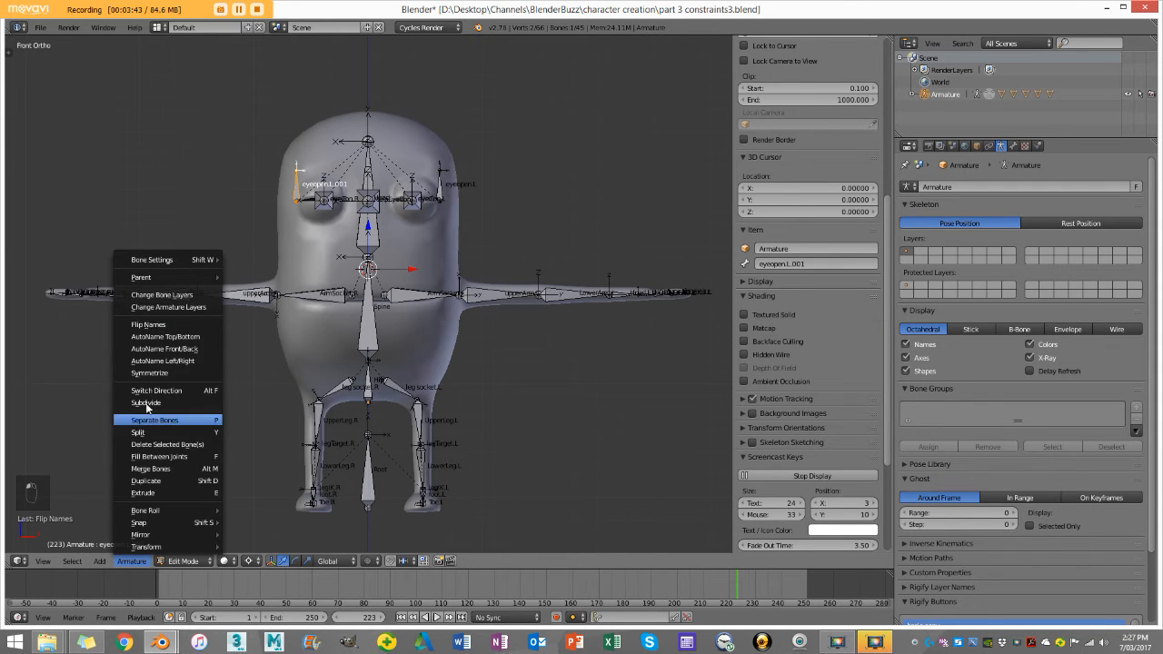
{"action": "left_click", "coordinate": [174, 327]}
Return the armature to Object Mode and deselect everything
{"action": "scroll", "coordinate": [386, 261], "scroll_direction": "up", "scroll_amount": 3}
{"action": "middle_click_drag", "start_coordinate": [386, 261], "coordinate": [253, 224]}
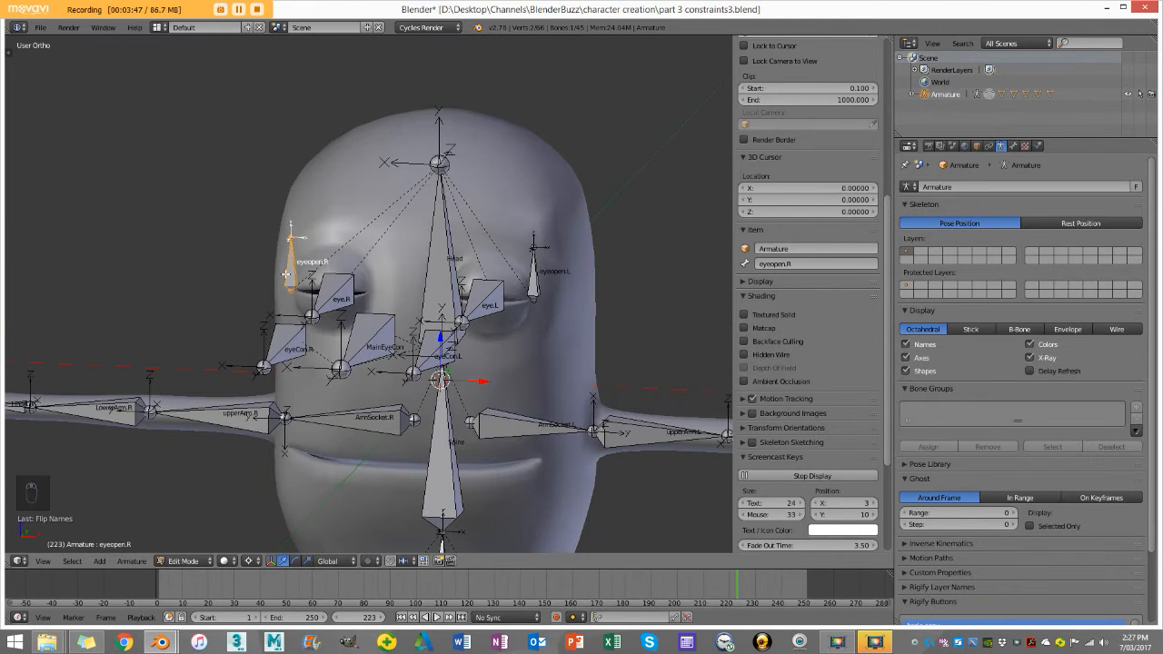
{"action": "left_click", "coordinate": [186, 560]}
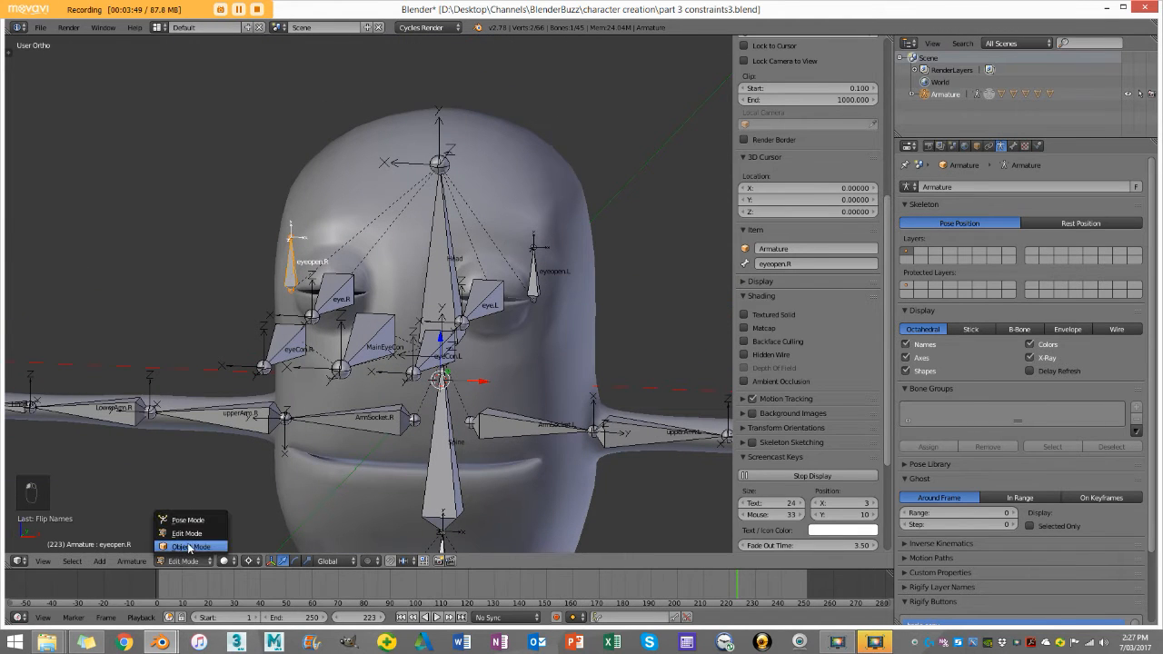
{"action": "left_click", "coordinate": [220, 549]}
{"action": "scroll", "coordinate": [304, 318], "scroll_direction": "down", "scroll_amount": 4}
{"action": "key", "text": "a"}
{"action": "middle_click_drag", "start_coordinate": [299, 313], "coordinate": [366, 312]}
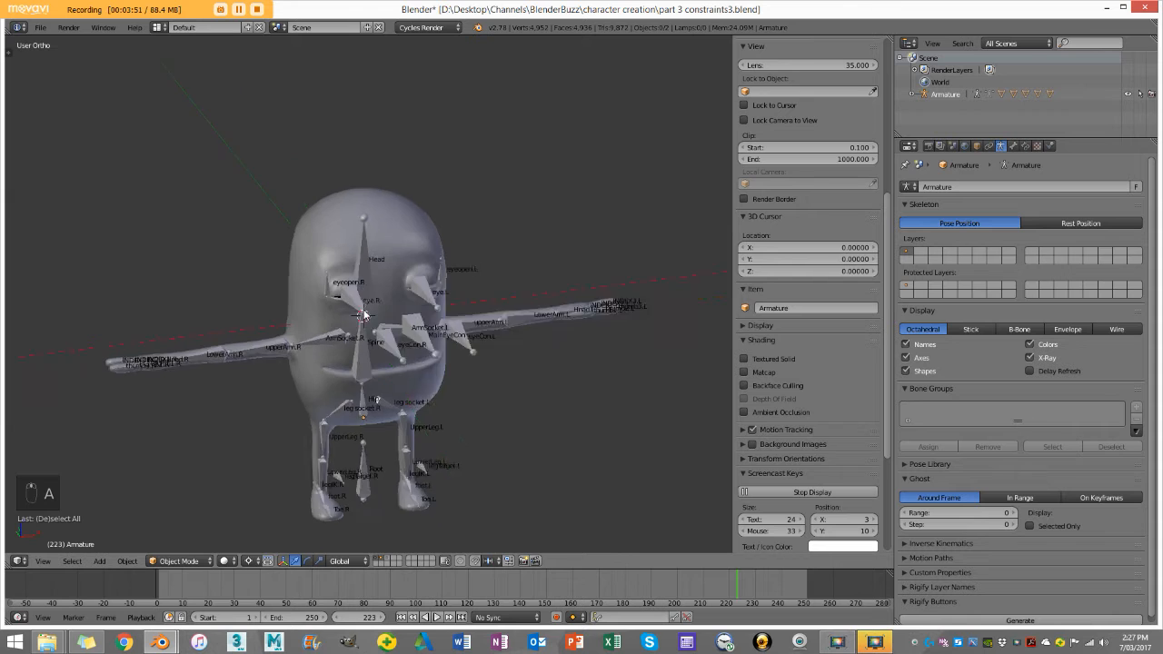
{"action": "scroll", "coordinate": [365, 313], "scroll_direction": "up", "scroll_amount": 3}
{"action": "scroll", "coordinate": [465, 214], "scroll_direction": "down", "scroll_amount": 2}
{"action": "scroll", "coordinate": [474, 227], "scroll_direction": "down", "scroll_amount": 2}
{"action": "middle_click_drag", "start_coordinate": [474, 227], "coordinate": [455, 240]}
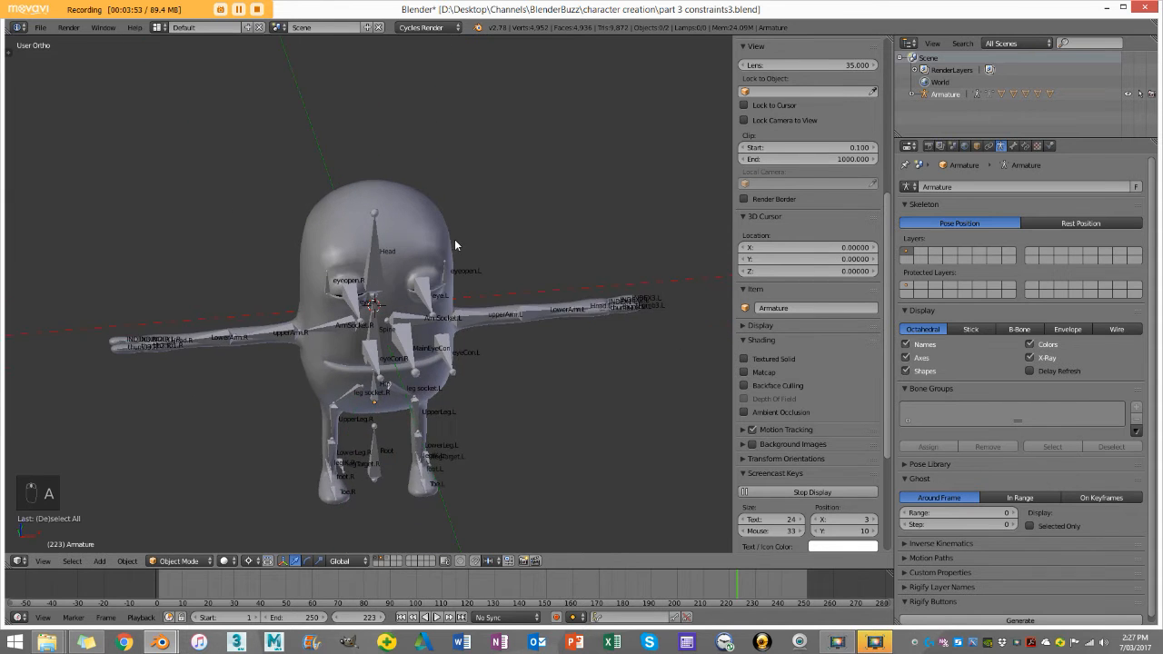
{"action": "scroll", "coordinate": [456, 238], "scroll_direction": "up", "scroll_amount": 3}
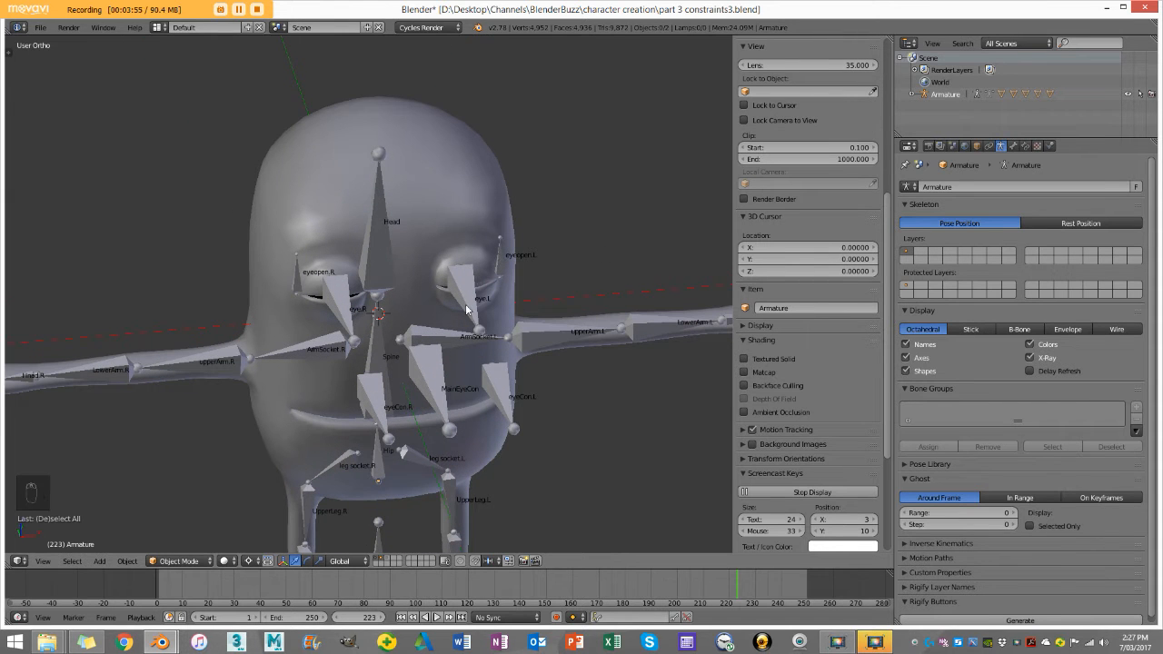
Select the character's body mesh and add a single, manually created driver to the eyeopen.L shape key's value
{"action": "right_click", "coordinate": [469, 227]}
{"action": "scroll", "coordinate": [507, 187], "scroll_direction": "down", "scroll_amount": 3}
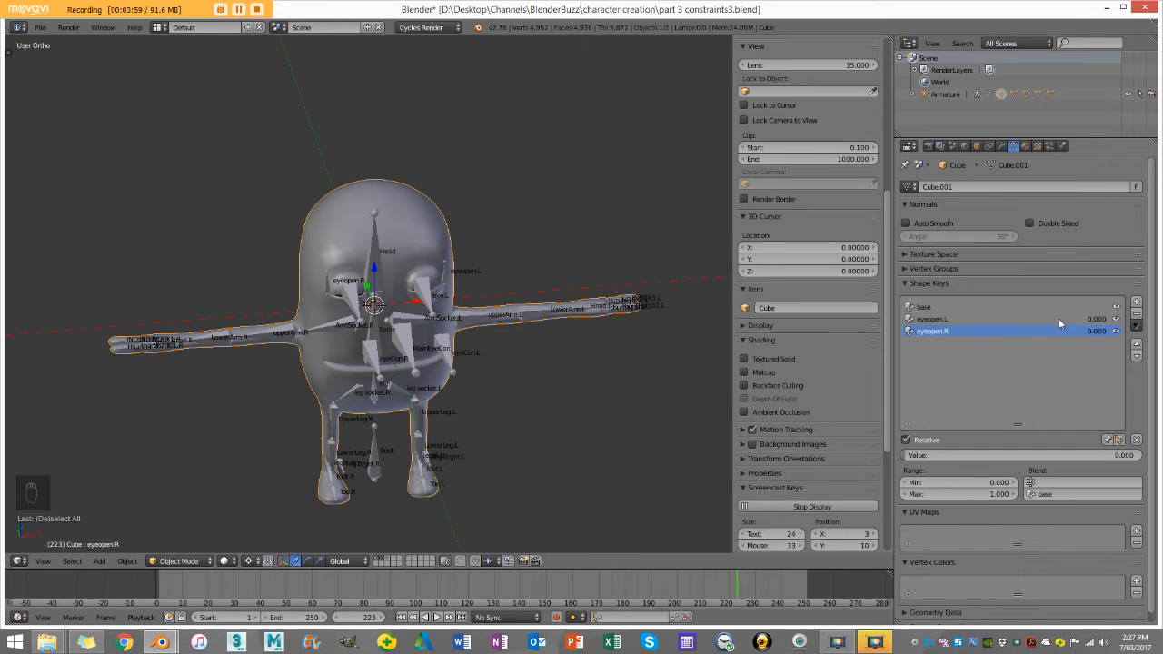
{"action": "right_click", "coordinate": [1090, 324]}
{"action": "mouse_move", "coordinate": [1090, 323]}
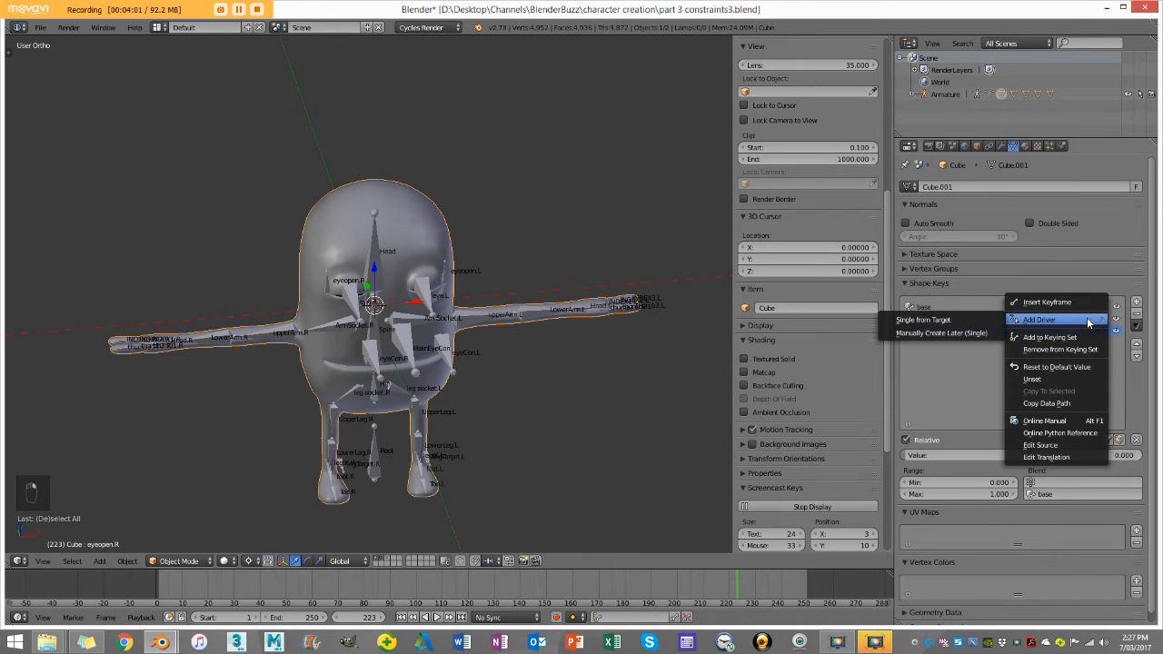
{"action": "left_click", "coordinate": [977, 334]}
Frame the character in front view with the sidebar hidden and turn off the armature's bone name display
{"action": "scroll", "coordinate": [327, 262], "scroll_direction": "down", "scroll_amount": 3}
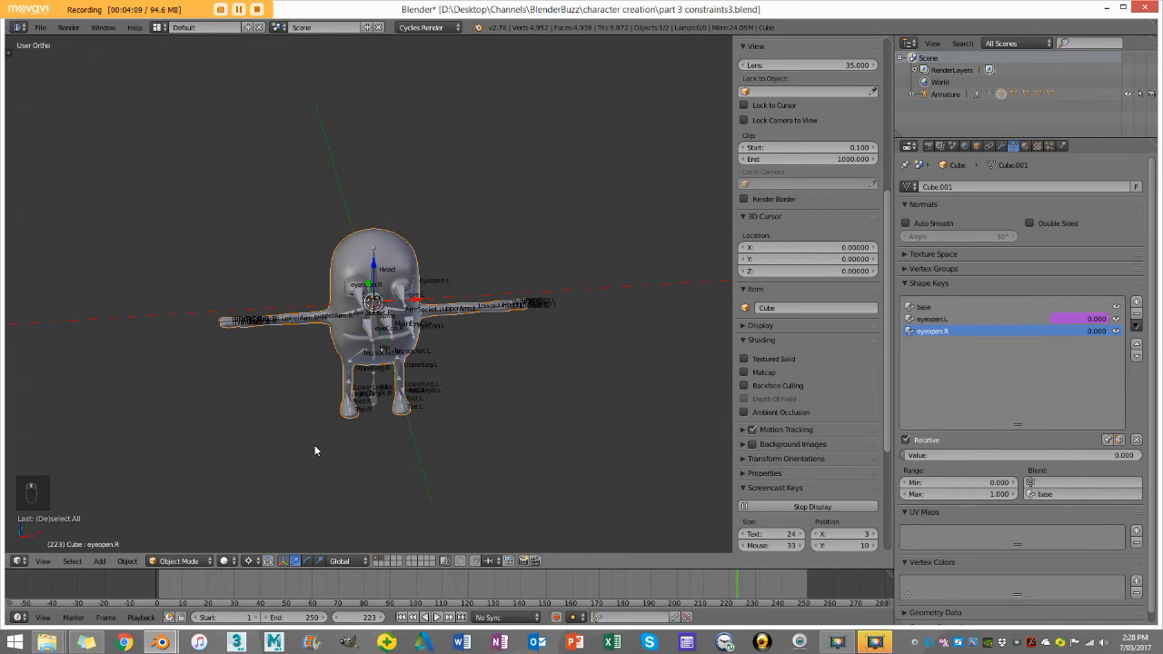
{"action": "key", "text": "KP_1"}
{"action": "scroll", "coordinate": [307, 452], "scroll_direction": "up", "scroll_amount": 5}
{"action": "middle_click_drag", "start_coordinate": [307, 452], "coordinate": [514, 390], "text": "shift"}
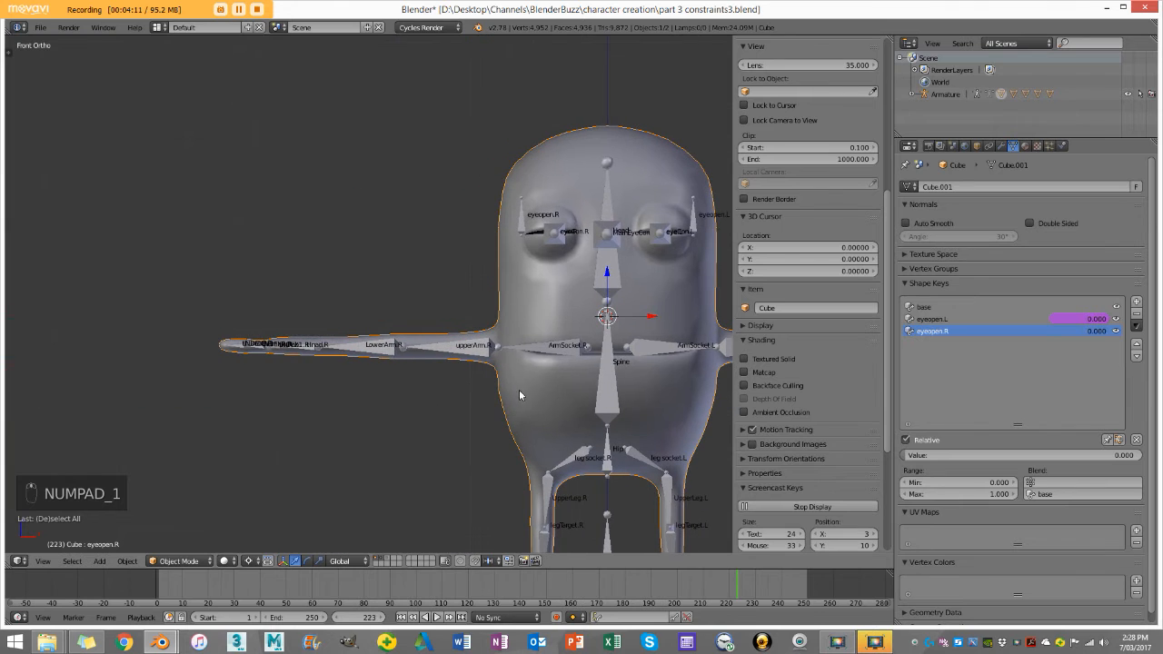
{"action": "key", "text": "n"}
{"action": "left_click", "coordinate": [1001, 147]}
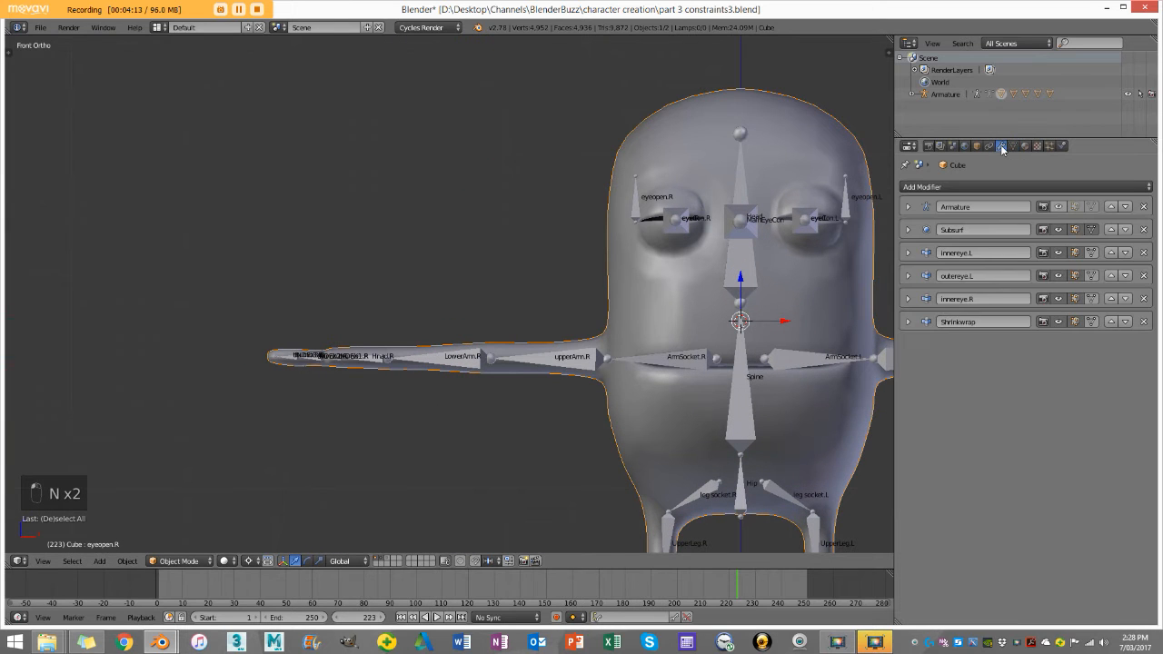
{"action": "right_click", "coordinate": [808, 214]}
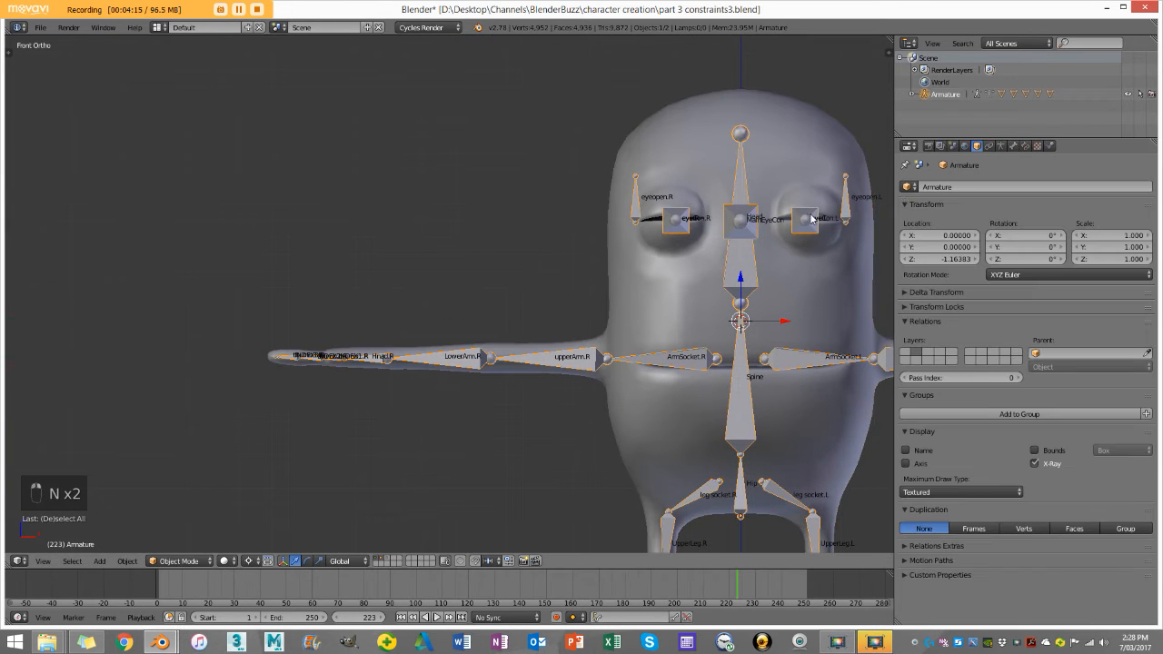
{"action": "left_click", "coordinate": [1010, 149]}
{"action": "left_click", "coordinate": [1025, 149]}
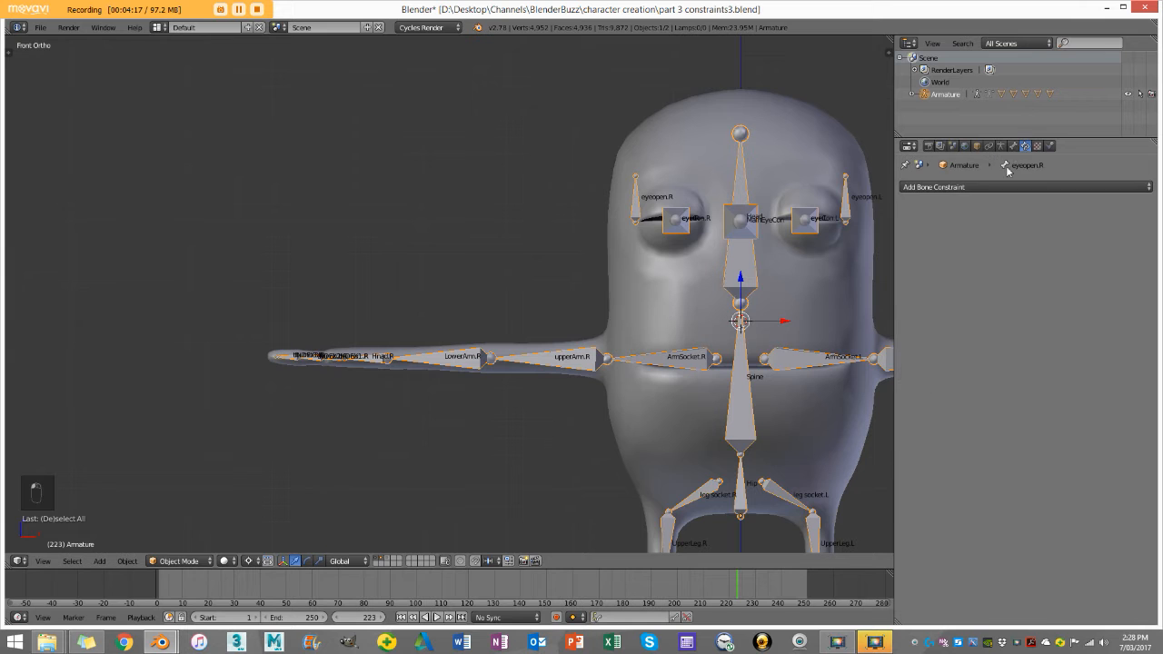
{"action": "left_click", "coordinate": [1001, 148]}
{"action": "left_click", "coordinate": [905, 344]}
{"action": "scroll", "coordinate": [729, 363], "scroll_direction": "down", "scroll_amount": 2}
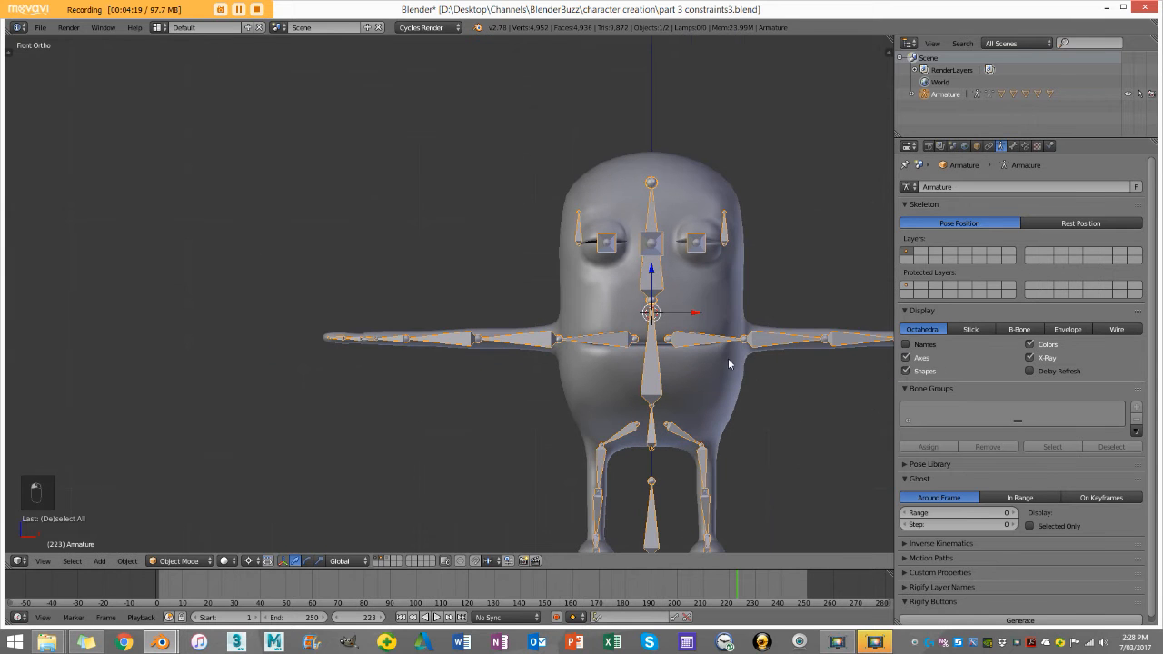
Reselect the body mesh, split the 3D view and turn the new area into a Graph Editor in Drivers mode
{"action": "right_click", "coordinate": [587, 186]}
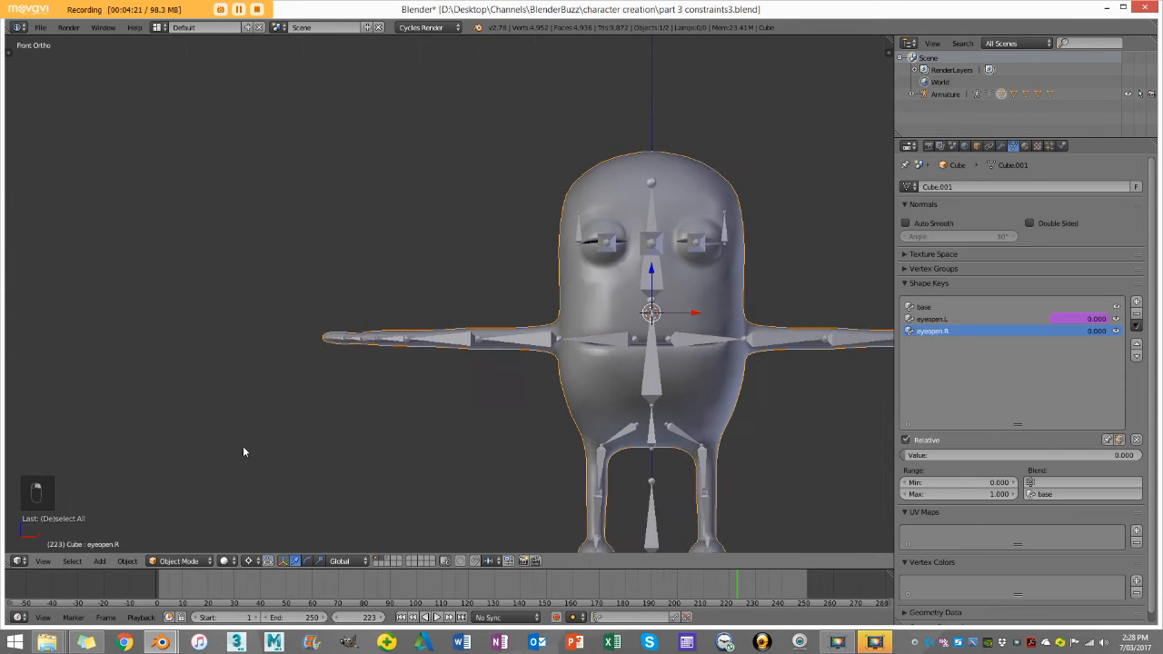
{"action": "scroll", "coordinate": [244, 451], "scroll_direction": "down", "scroll_amount": 1}
{"action": "left_click_drag", "start_coordinate": [6, 556], "coordinate": [422, 491]}
{"action": "scroll", "coordinate": [262, 359], "scroll_direction": "up", "scroll_amount": 1}
{"action": "middle_click_drag", "start_coordinate": [263, 360], "coordinate": [170, 354], "text": "shift"}
{"action": "left_click", "coordinate": [19, 561]}
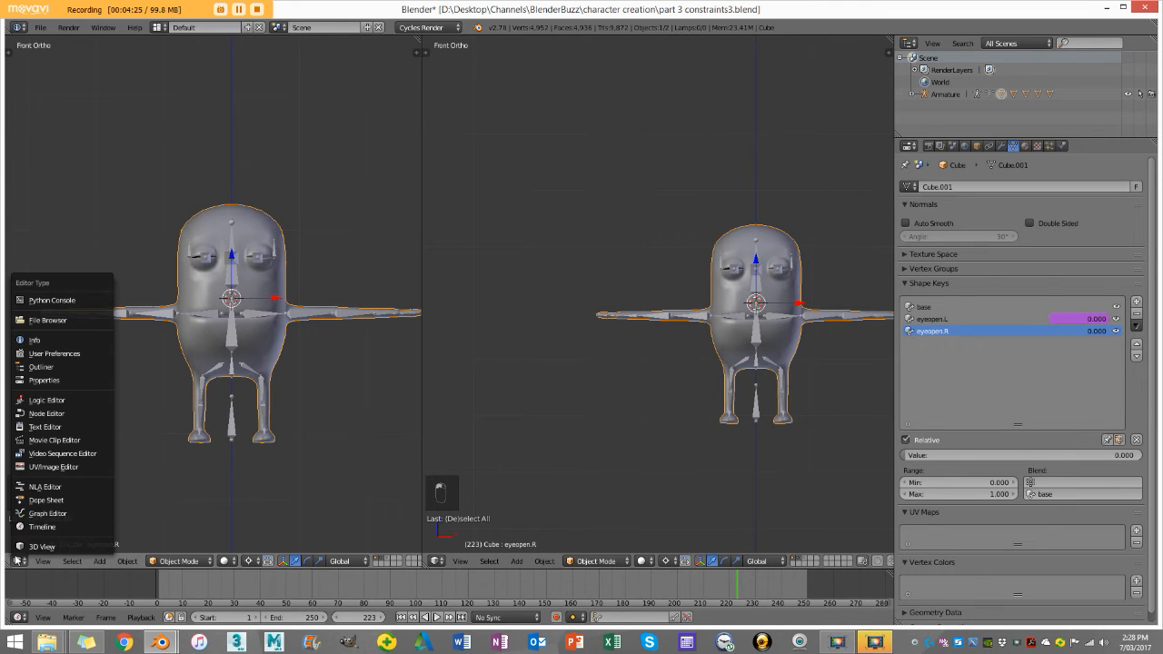
{"action": "left_click", "coordinate": [50, 514]}
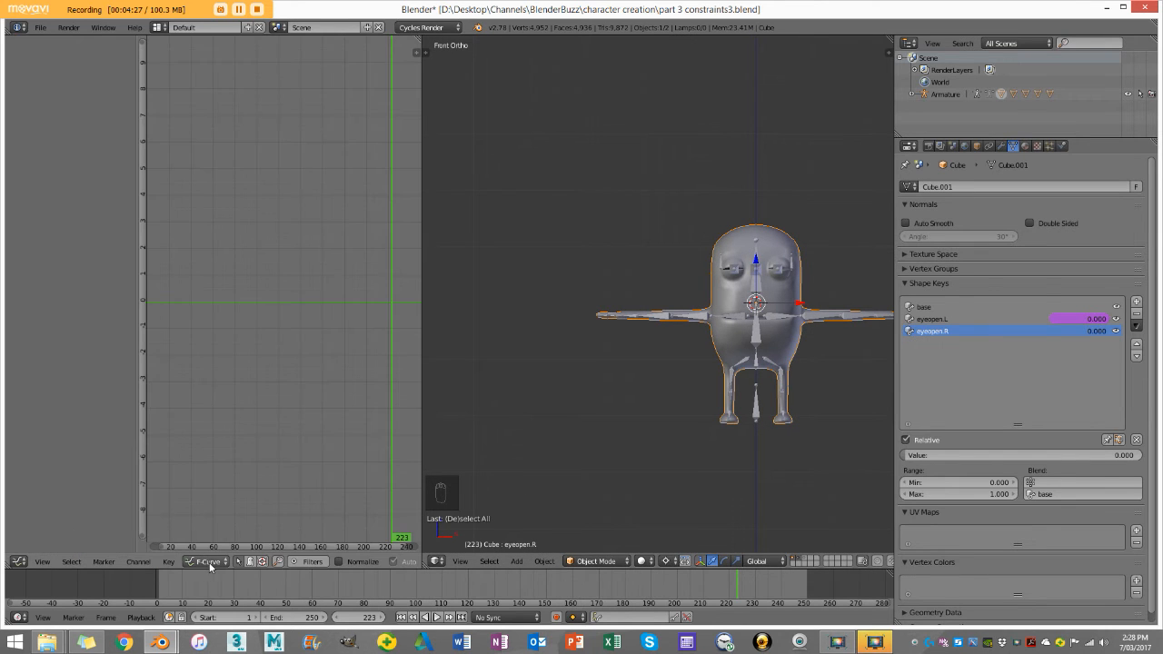
{"action": "left_click", "coordinate": [206, 561]}
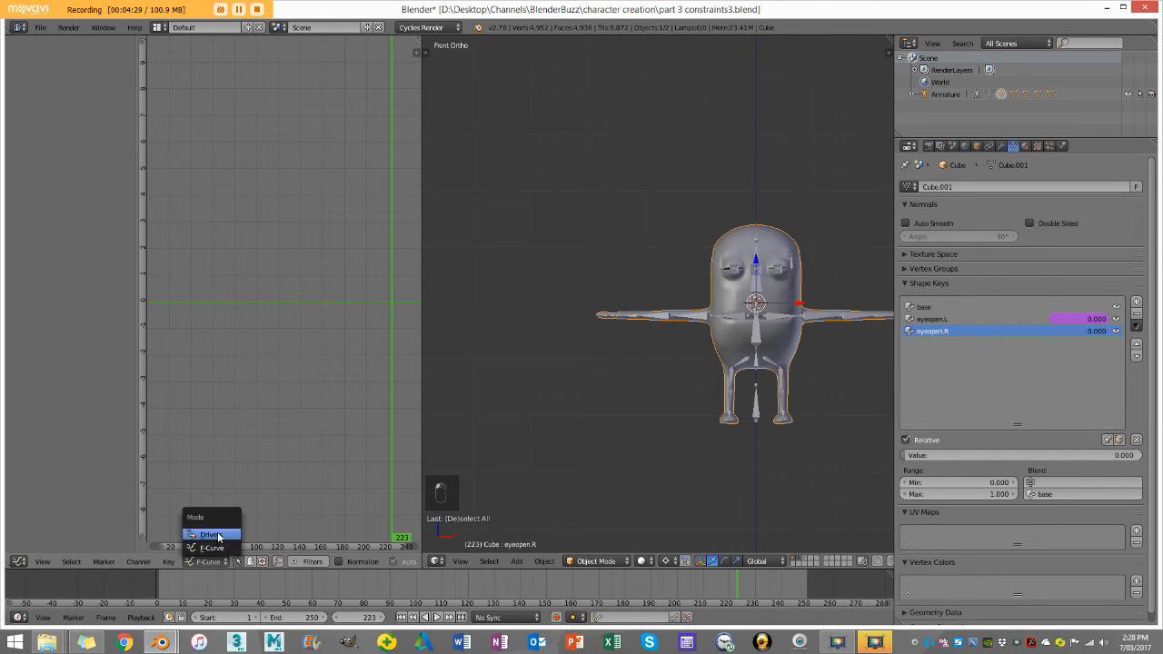
{"action": "left_click", "coordinate": [218, 536]}
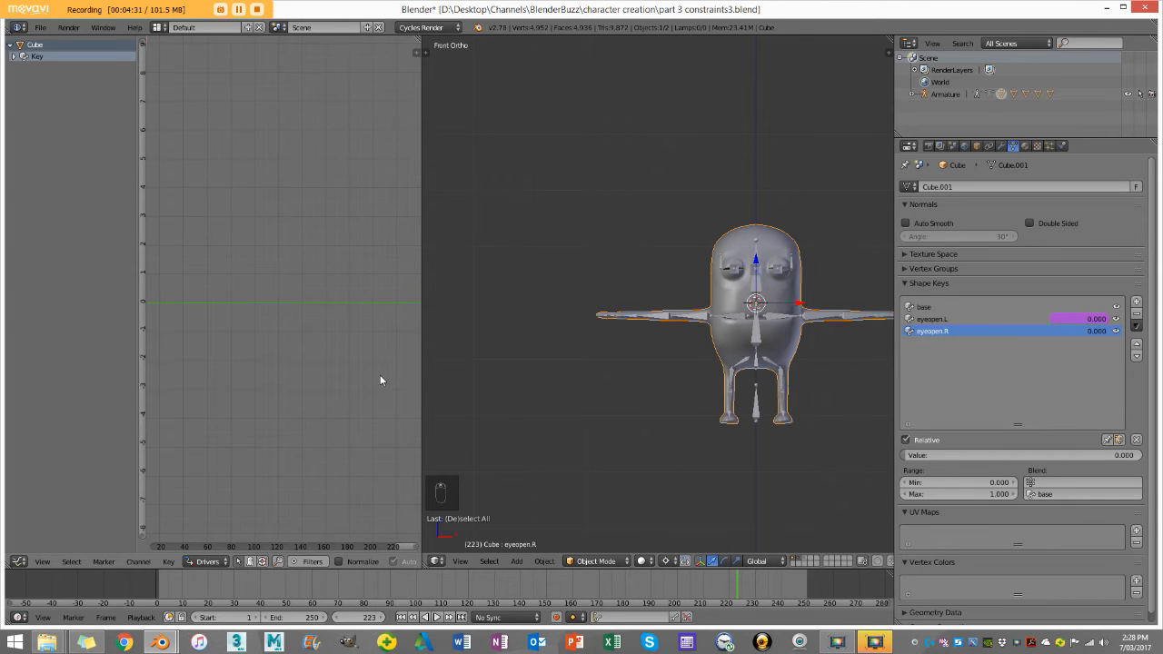
Show the properties sidebar in the Graph Editor and widen it
{"action": "key", "text": "n"}
{"action": "key", "text": "n"}
{"action": "scroll", "coordinate": [813, 527], "scroll_direction": "down", "scroll_amount": 5}
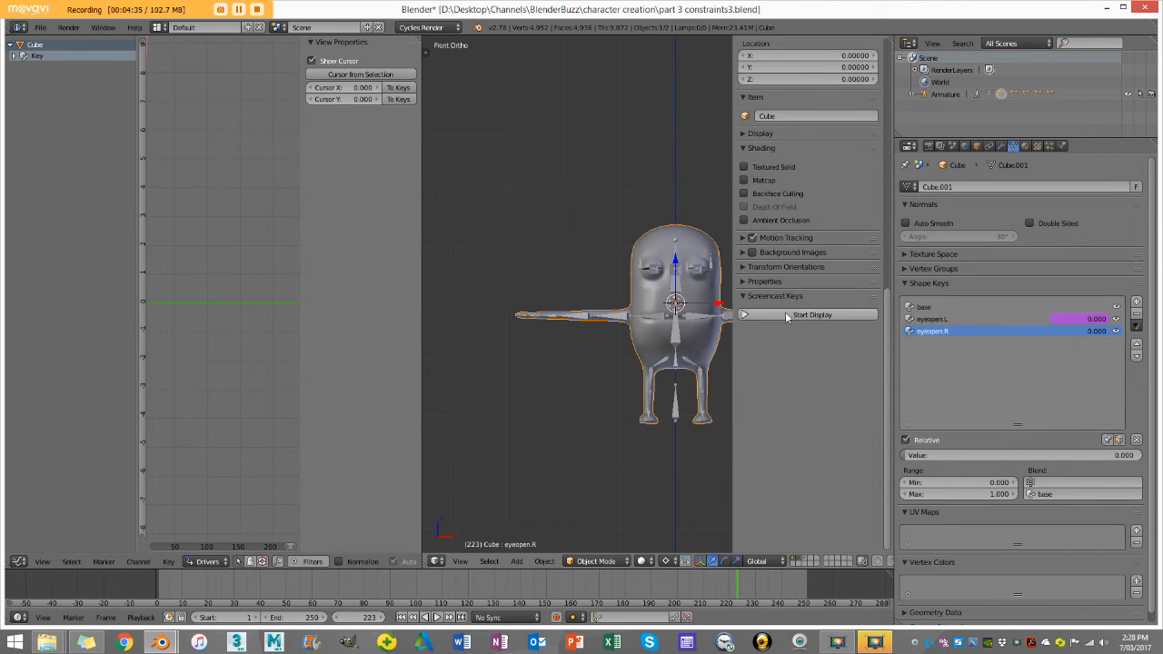
{"action": "key", "text": "n"}
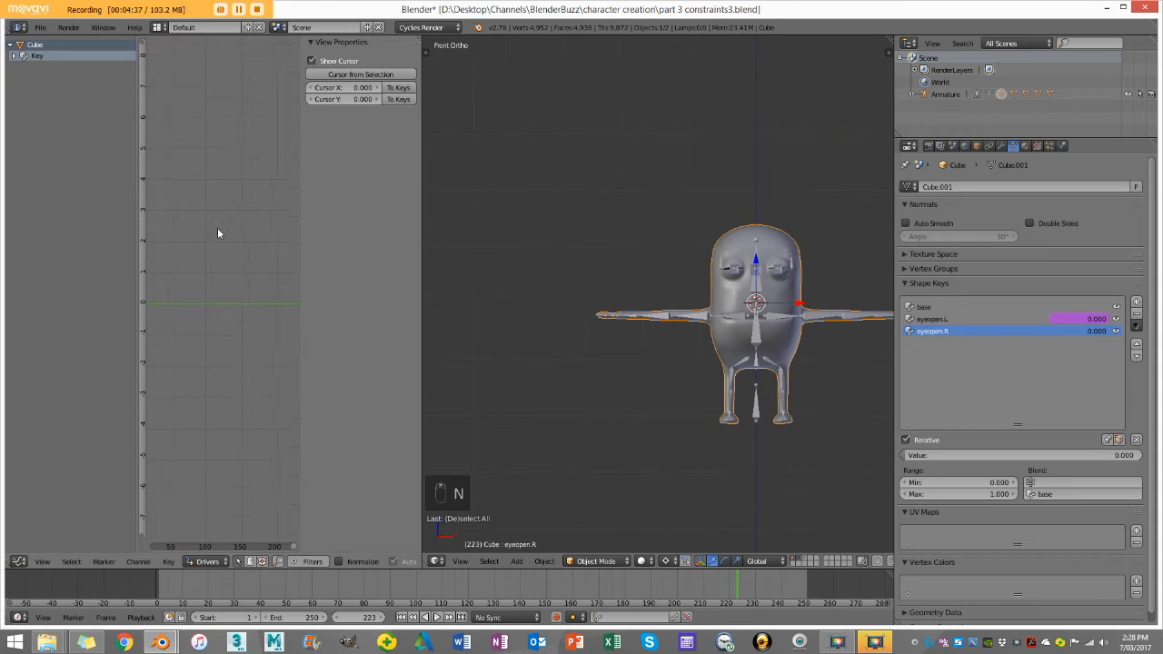
{"action": "left_click_drag", "start_coordinate": [302, 204], "coordinate": [268, 208]}
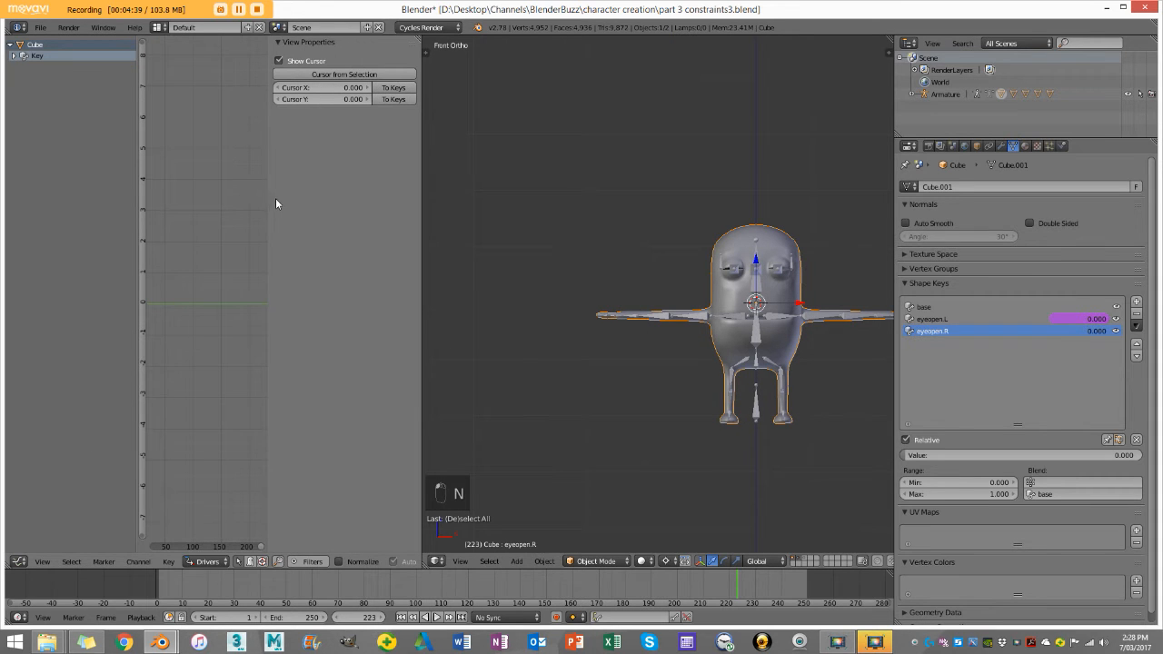
Expand the mesh's Key channel, select the Value (eyeopen.L) driver and show its driver settings
{"action": "left_click", "coordinate": [12, 56]}
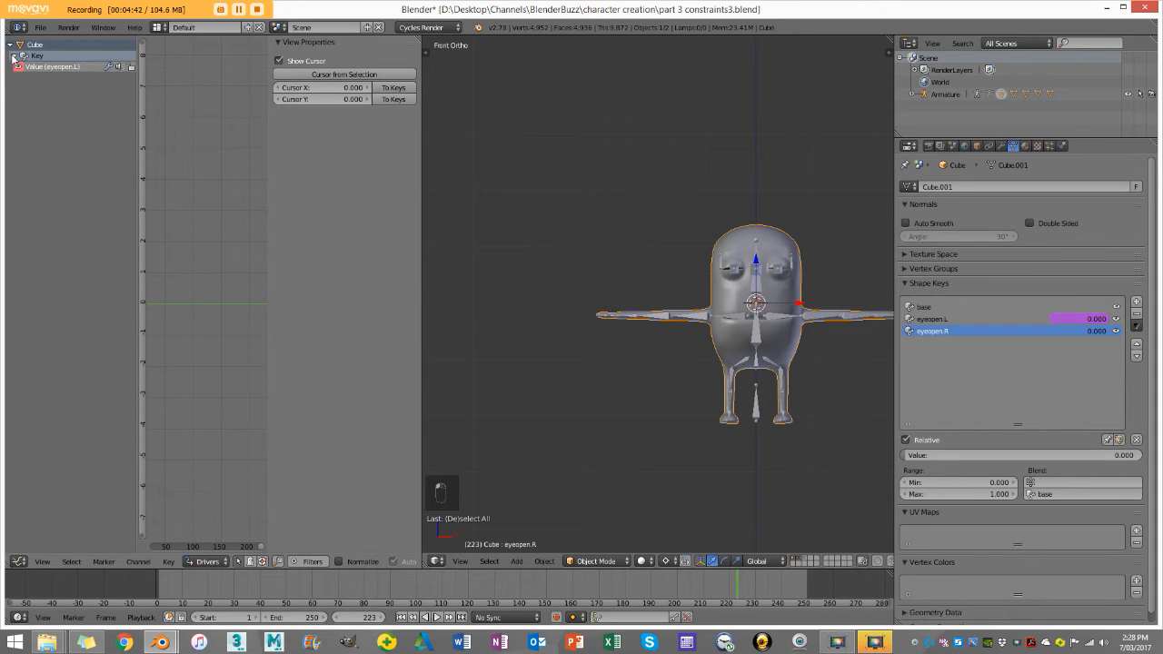
{"action": "left_click", "coordinate": [991, 318]}
{"action": "left_click", "coordinate": [59, 67]}
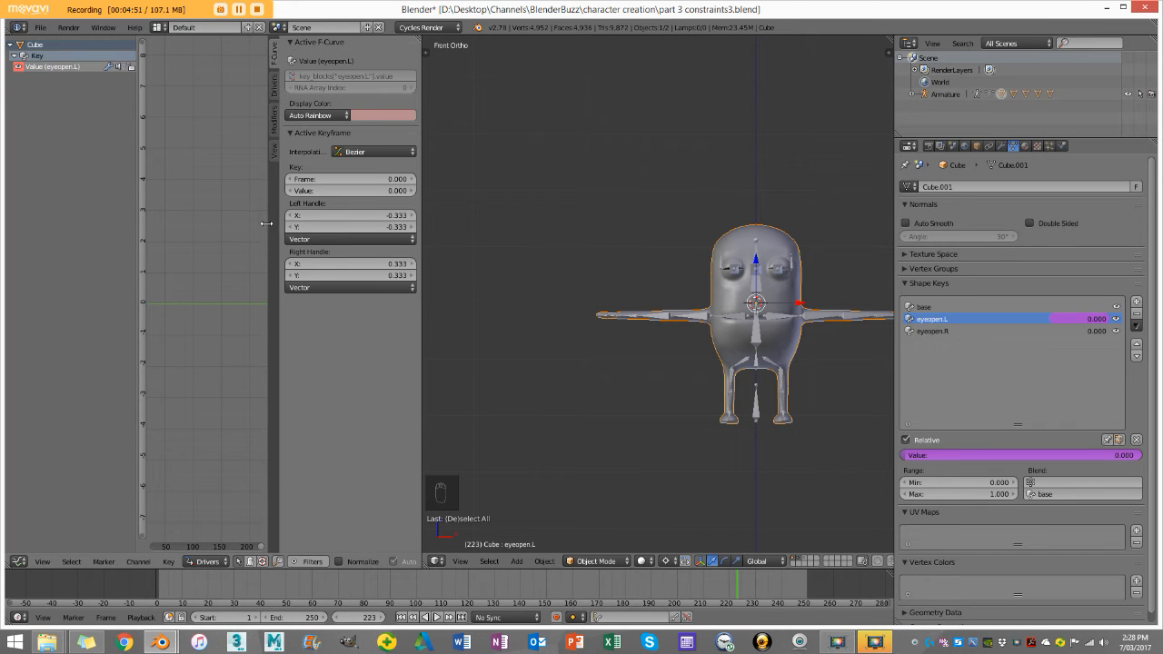
{"action": "left_click_drag", "start_coordinate": [265, 226], "coordinate": [260, 213]}
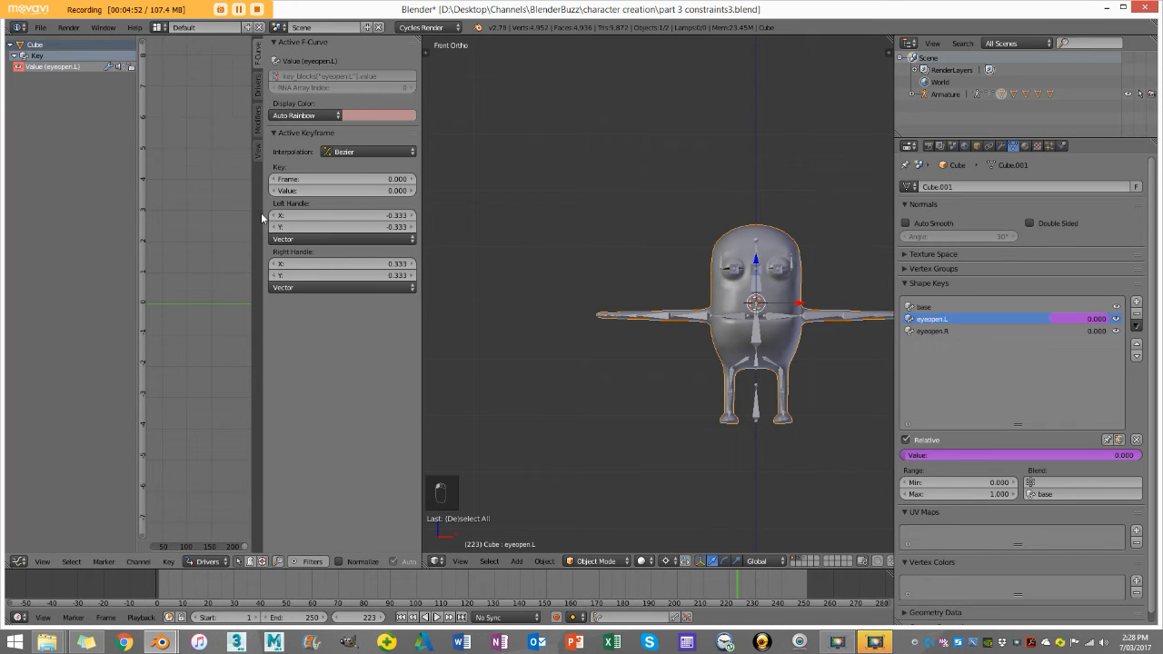
{"action": "left_click", "coordinate": [258, 86]}
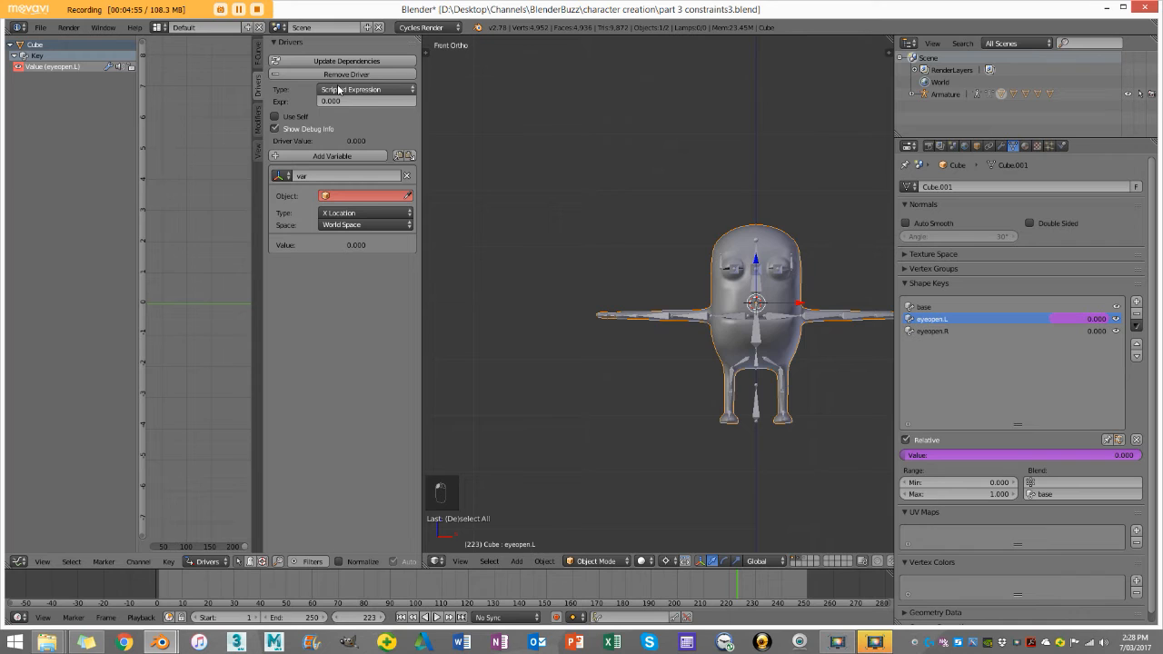
Set the eyeopen.L driver's type to Averaged Value and target its variable at the Armature's eyeopen.L bone
{"action": "left_click", "coordinate": [383, 89]}
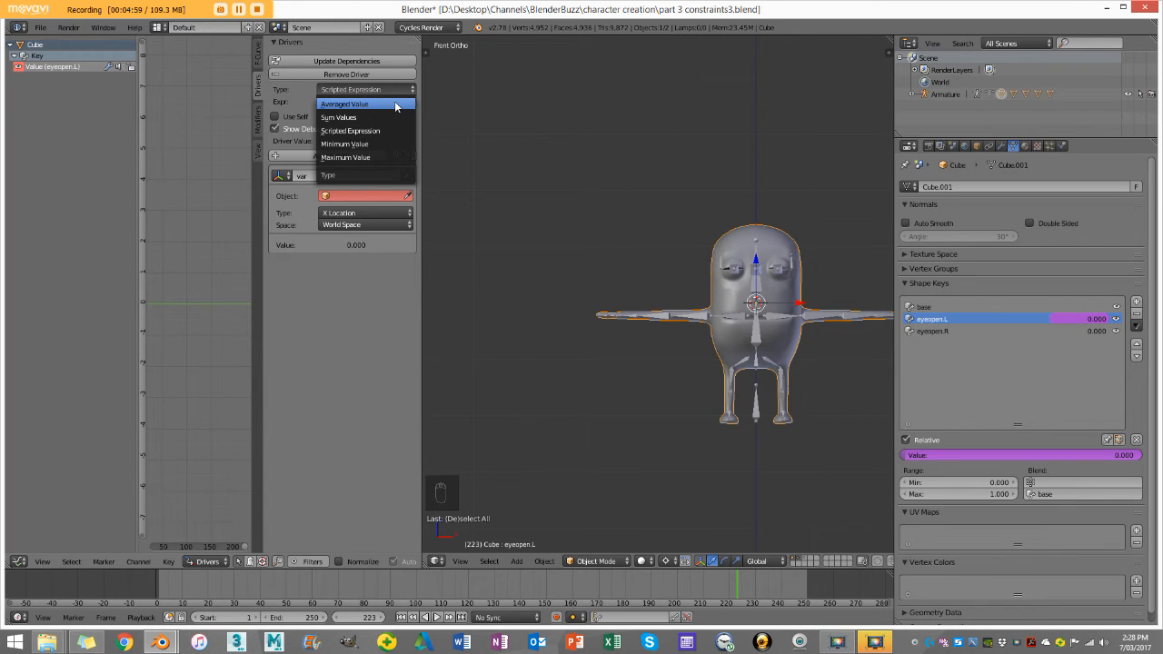
{"action": "left_click", "coordinate": [395, 105]}
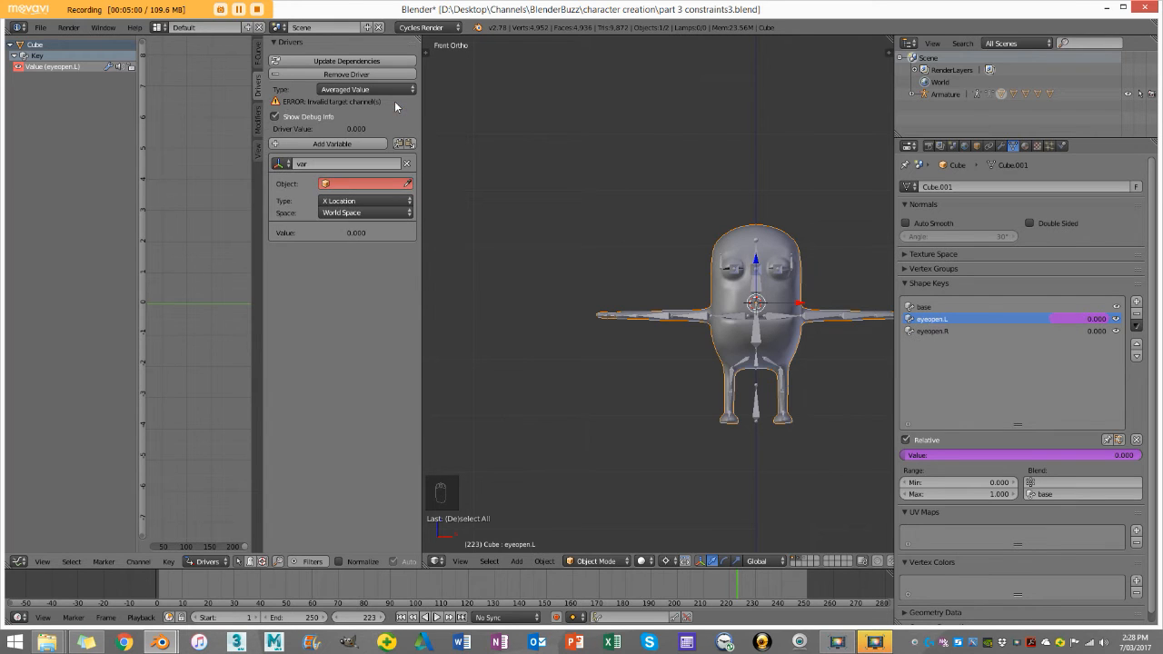
{"action": "left_click", "coordinate": [370, 183]}
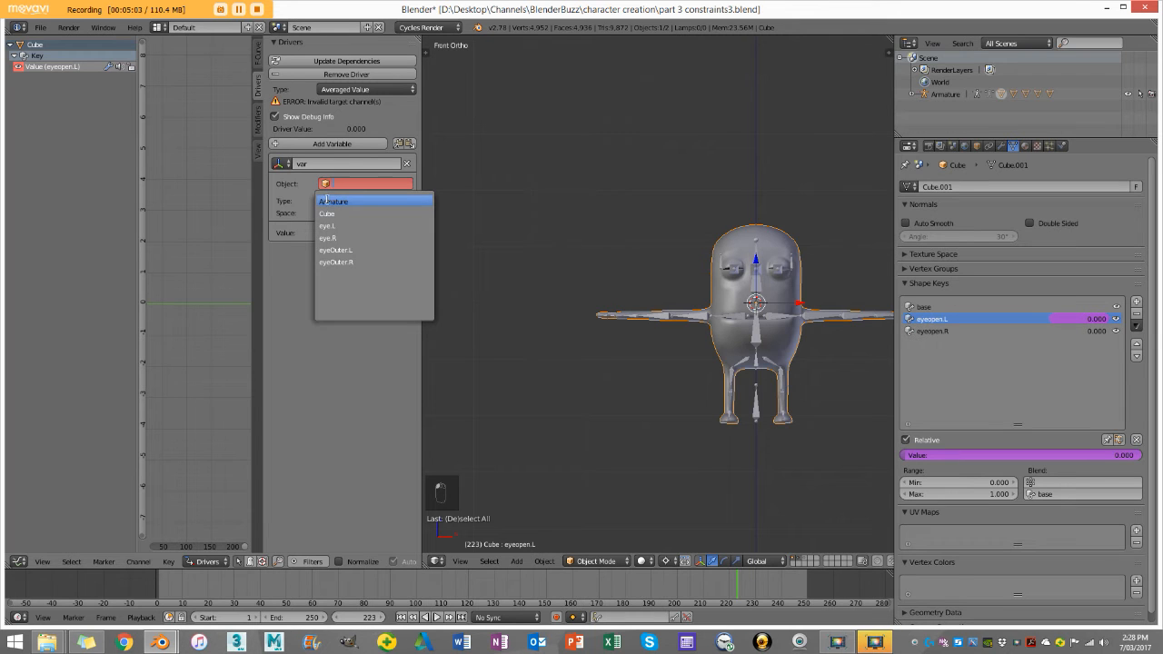
{"action": "left_click", "coordinate": [382, 201]}
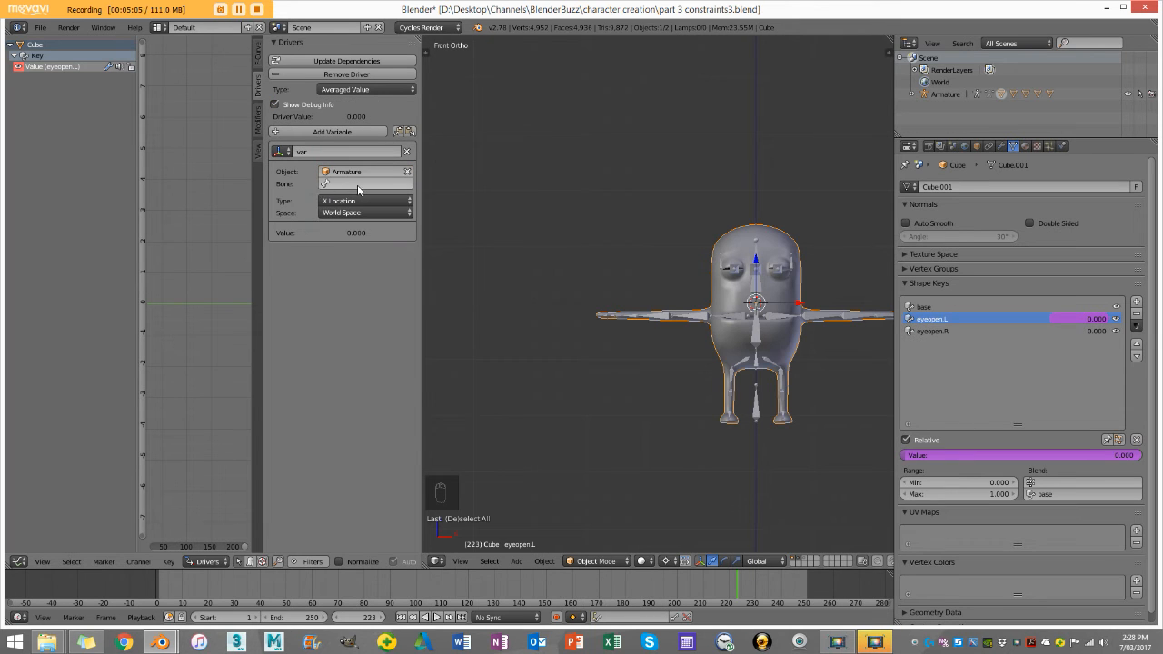
{"action": "left_click", "coordinate": [355, 185]}
{"action": "type", "text": "eye"}
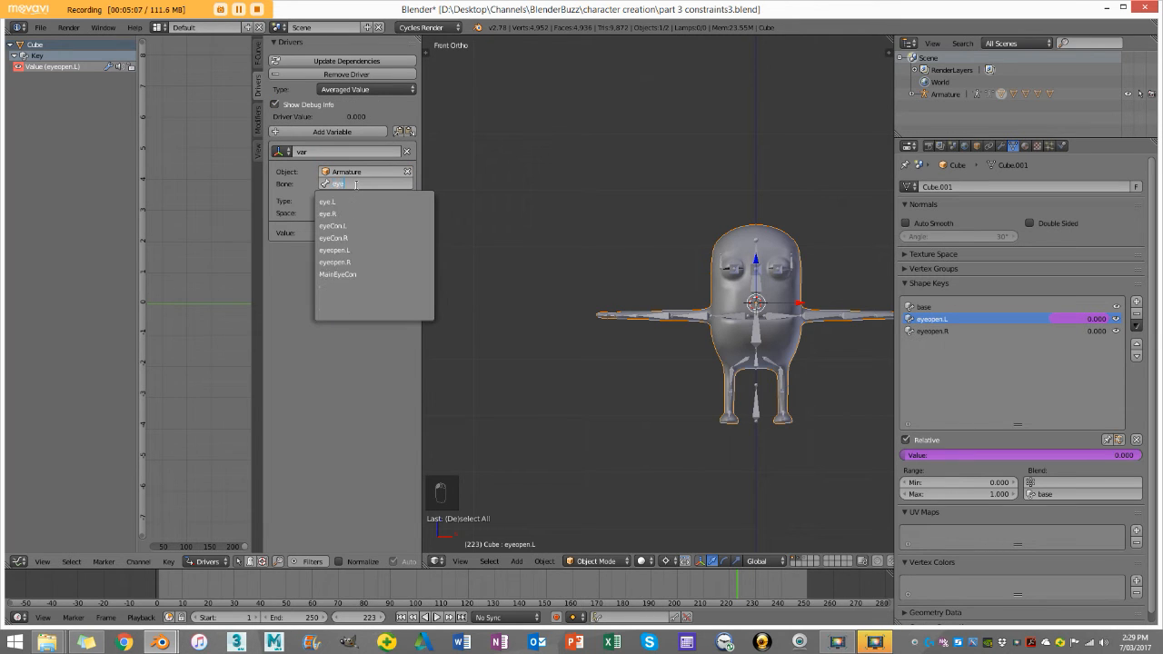
{"action": "left_click", "coordinate": [379, 249]}
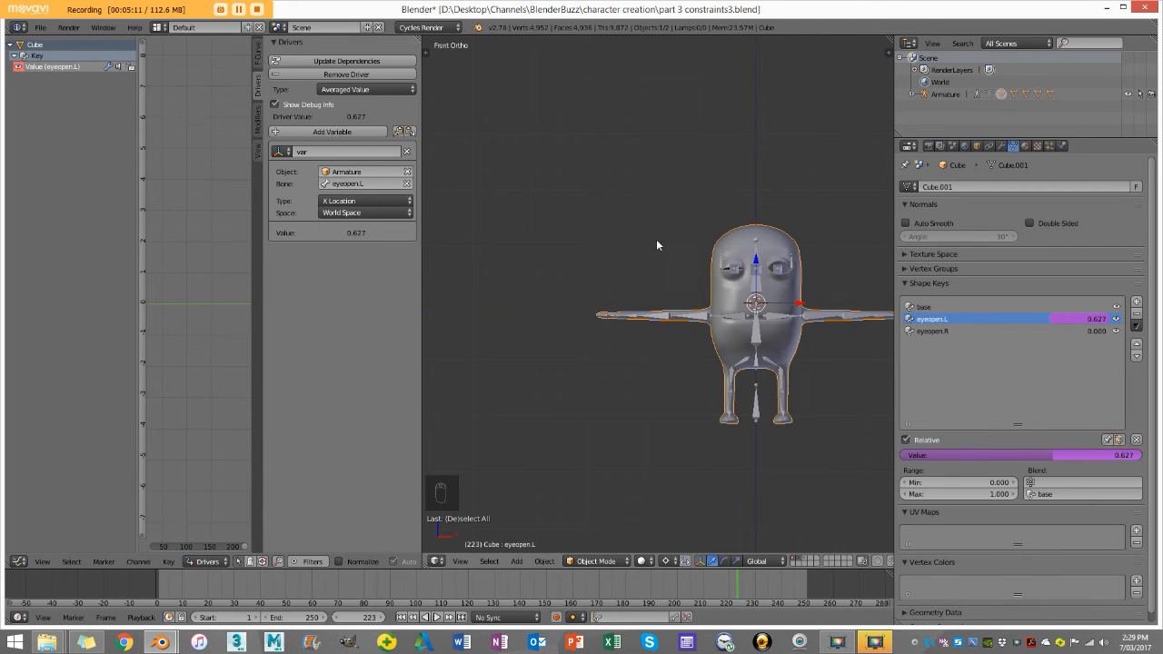
Examine the eyeopen.L bone's local axes in Edit Mode, returning the armature to Object Mode when done
{"action": "scroll", "coordinate": [656, 241], "scroll_direction": "up", "scroll_amount": 3}
{"action": "scroll", "coordinate": [655, 251], "scroll_direction": "up", "scroll_amount": 4}
{"action": "right_click", "coordinate": [690, 202]}
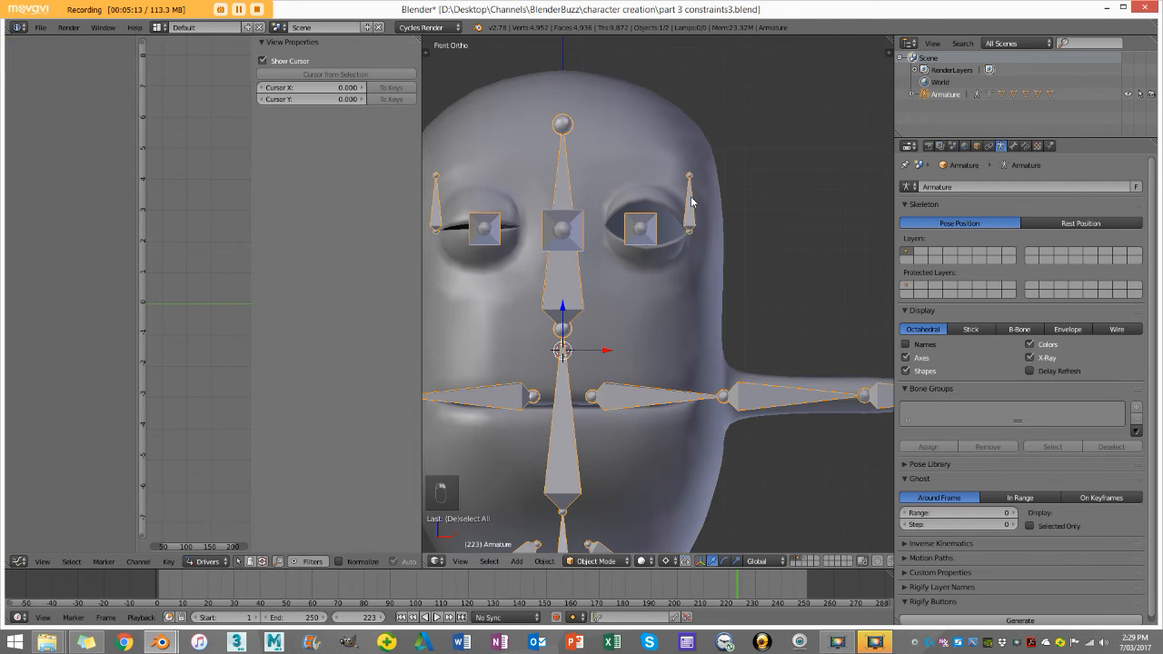
{"action": "scroll", "coordinate": [706, 197], "scroll_direction": "up", "scroll_amount": 6}
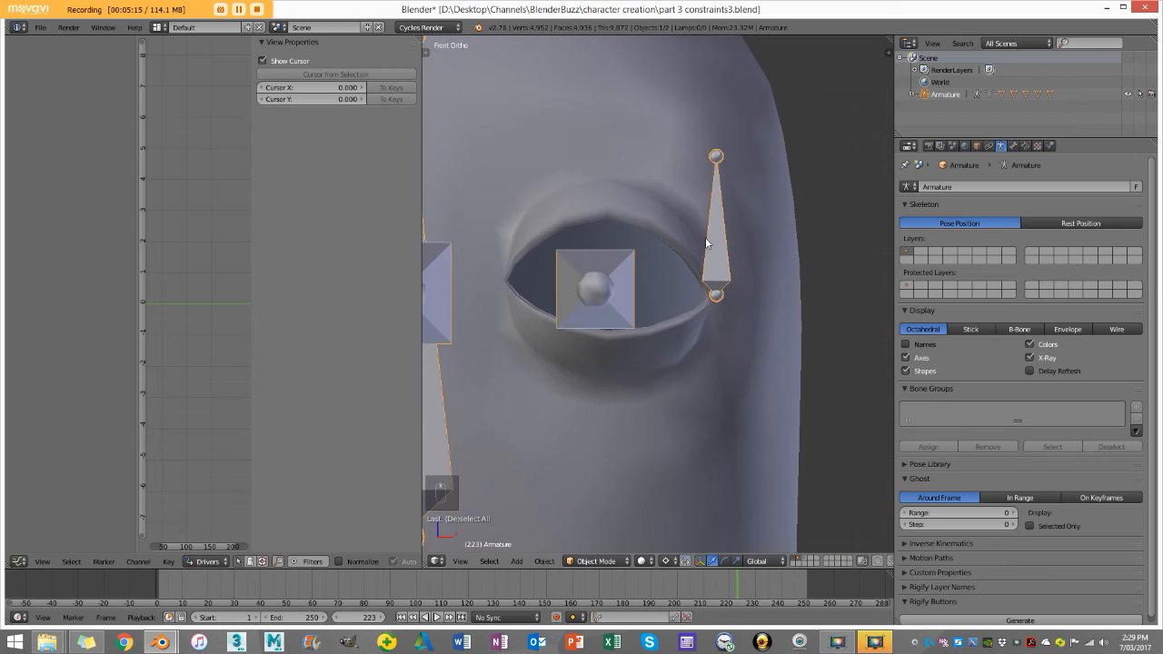
{"action": "key", "text": "Tab"}
{"action": "middle_click_drag", "start_coordinate": [734, 183], "coordinate": [638, 348], "text": "shift"}
{"action": "scroll", "coordinate": [636, 332], "scroll_direction": "up", "scroll_amount": 4}
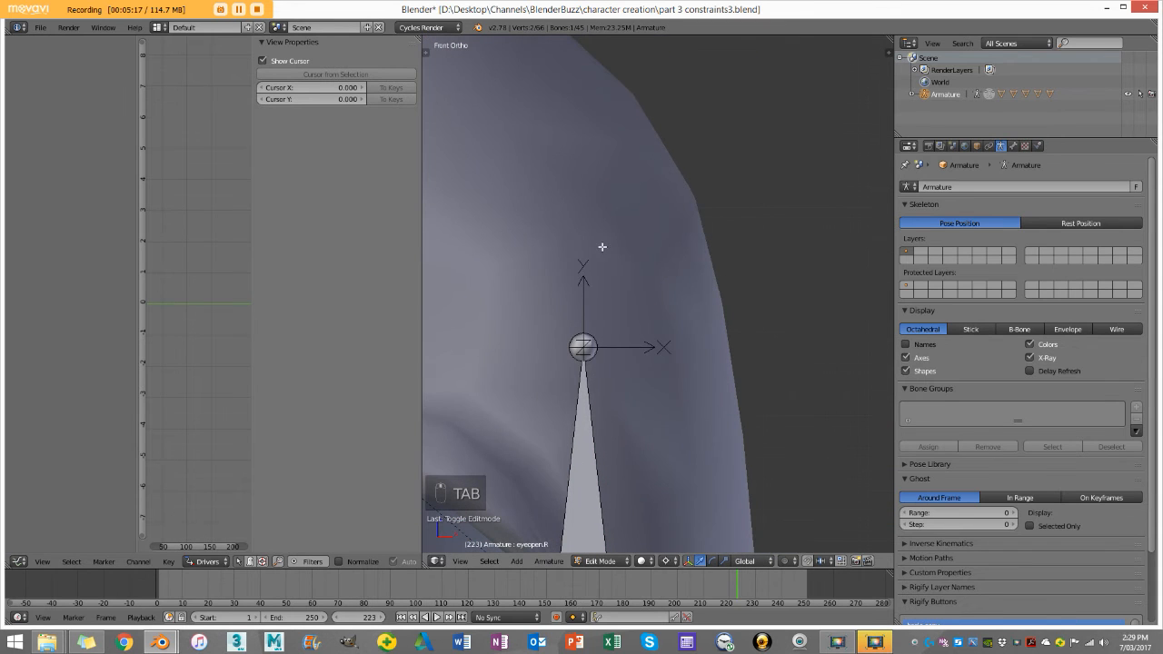
{"action": "right_click", "coordinate": [586, 398]}
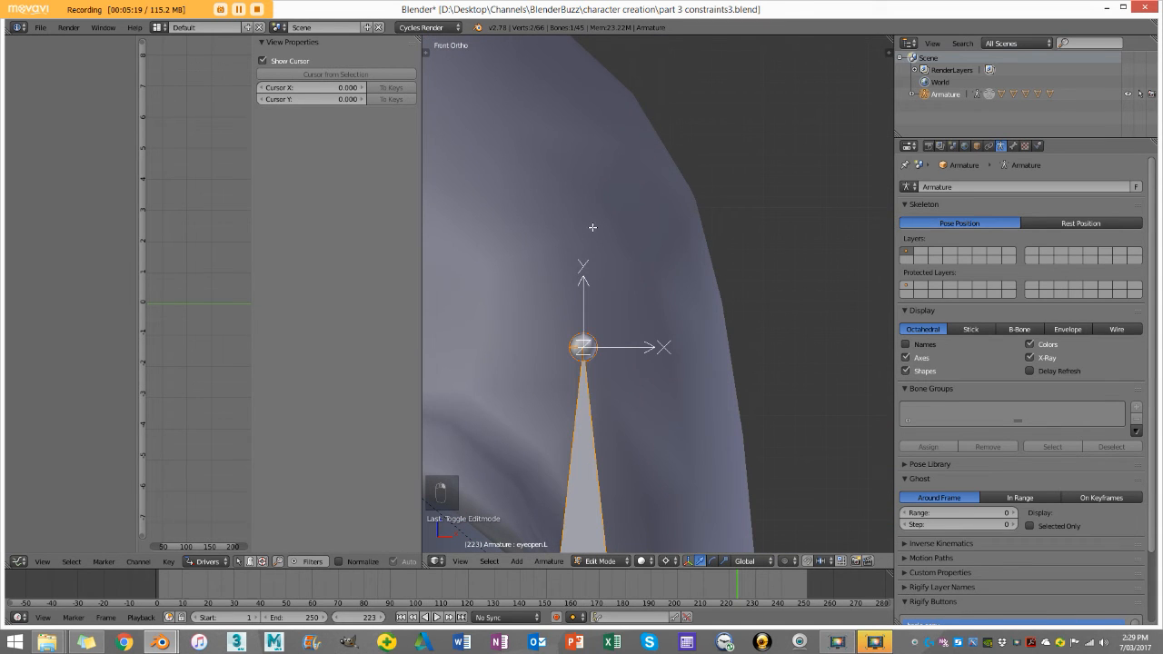
{"action": "scroll", "coordinate": [579, 370], "scroll_direction": "down", "scroll_amount": 4}
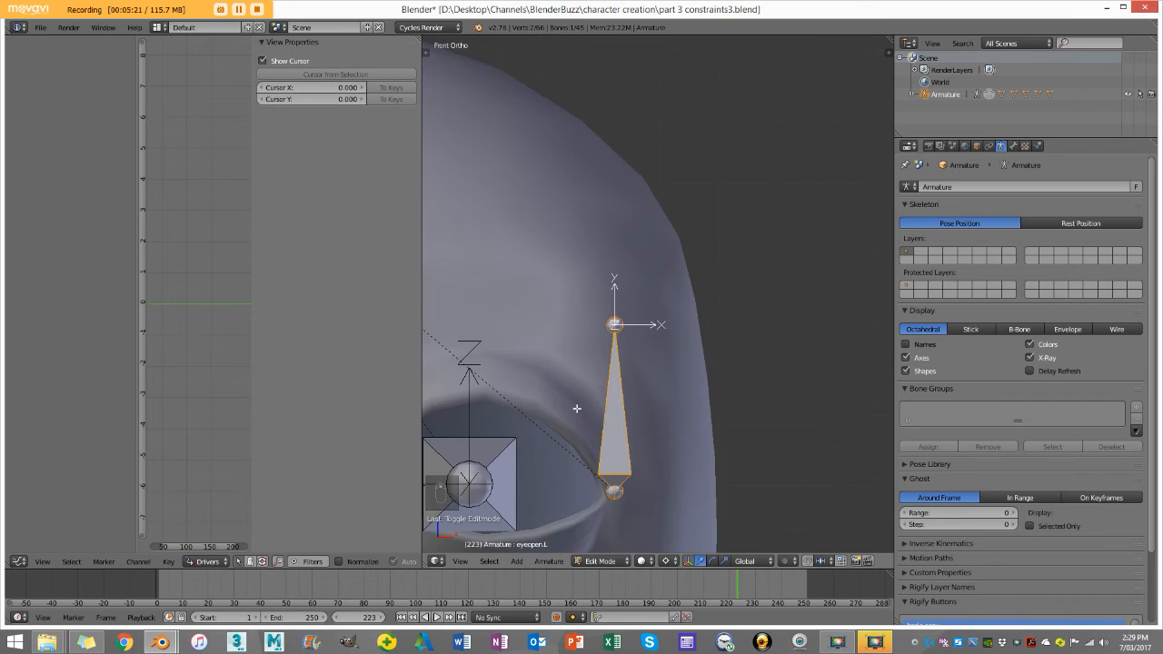
{"action": "key", "text": "Tab"}
Reselect the body mesh and set the eyeopen.L driver variable's transform space to Local Space
{"action": "right_click", "coordinate": [615, 199]}
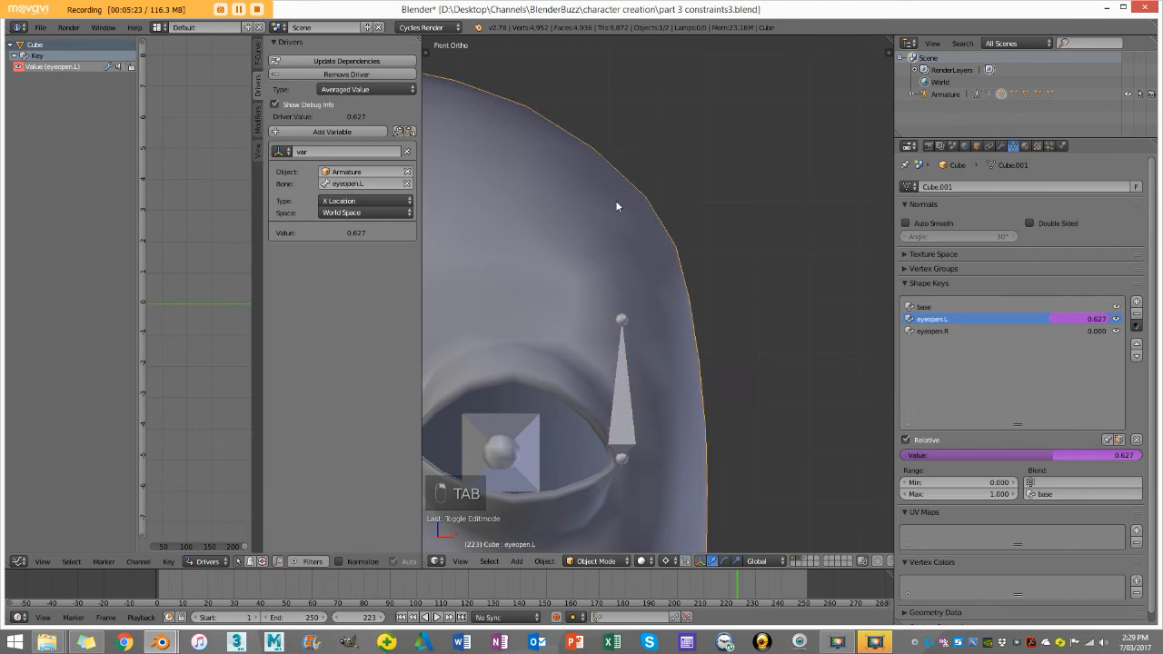
{"action": "scroll", "coordinate": [613, 218], "scroll_direction": "down", "scroll_amount": 3}
{"action": "scroll", "coordinate": [585, 262], "scroll_direction": "down", "scroll_amount": 3}
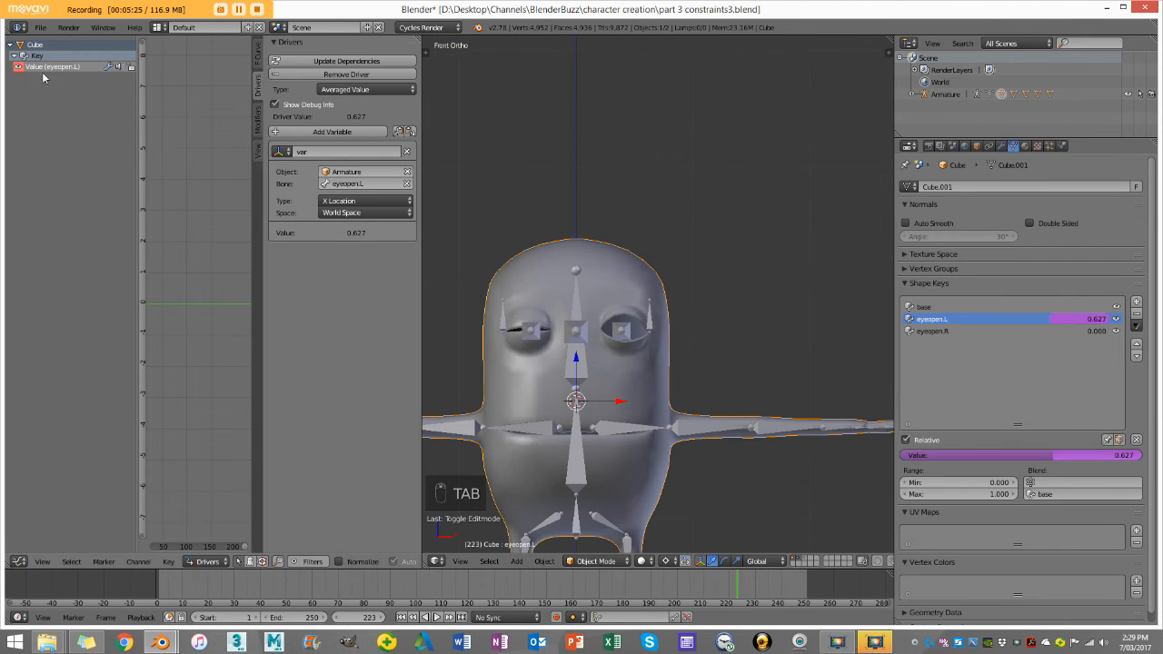
{"action": "middle_click_drag", "start_coordinate": [538, 245], "coordinate": [570, 147], "text": "shift"}
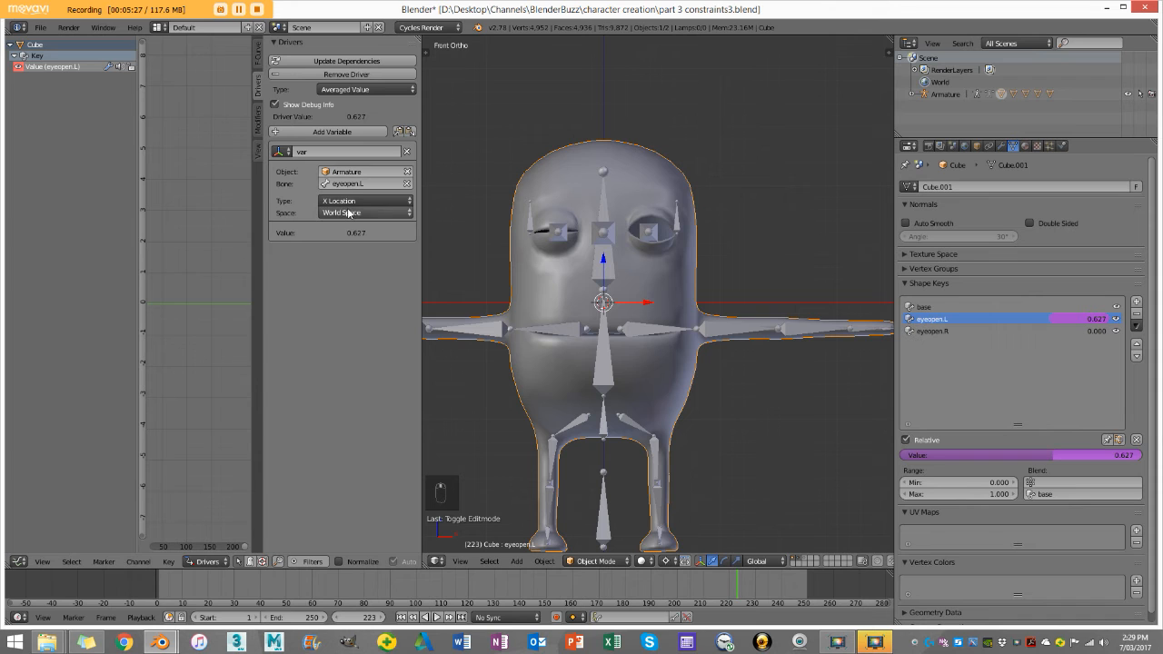
{"action": "left_click", "coordinate": [348, 213]}
{"action": "left_click", "coordinate": [377, 171]}
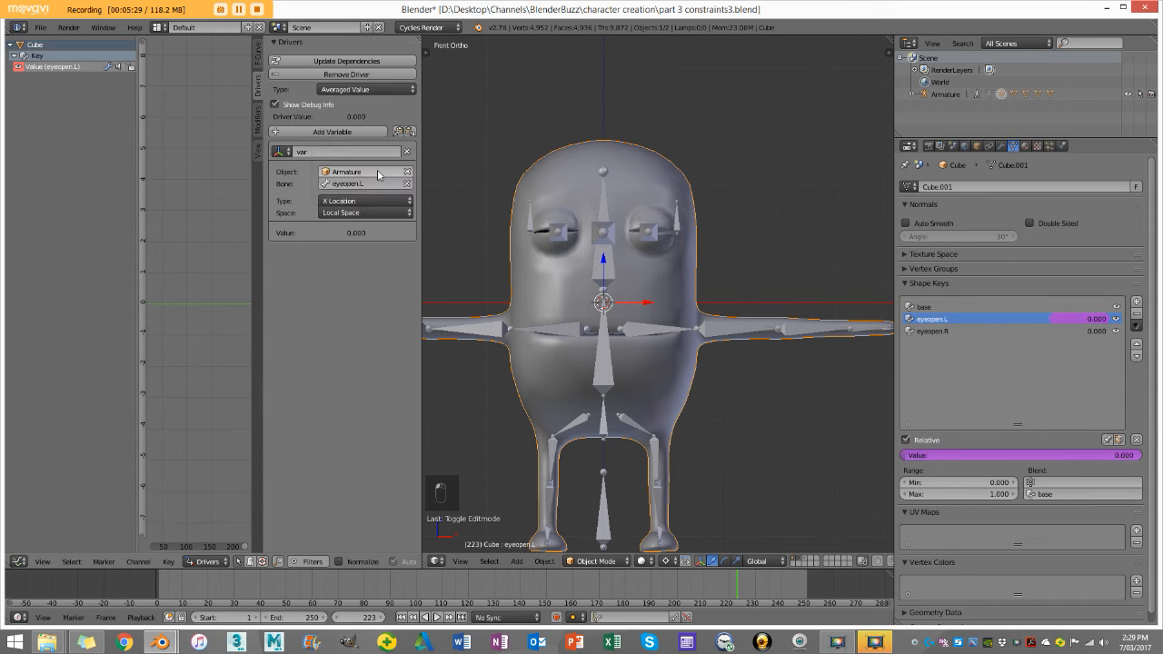
Set the eyeopen.L driver variable's transform type to Y Location, keeping the body mesh selected
{"action": "left_click", "coordinate": [359, 201]}
{"action": "left_click", "coordinate": [373, 173]}
{"action": "scroll", "coordinate": [629, 240], "scroll_direction": "up", "scroll_amount": 2}
{"action": "right_click", "coordinate": [687, 188]}
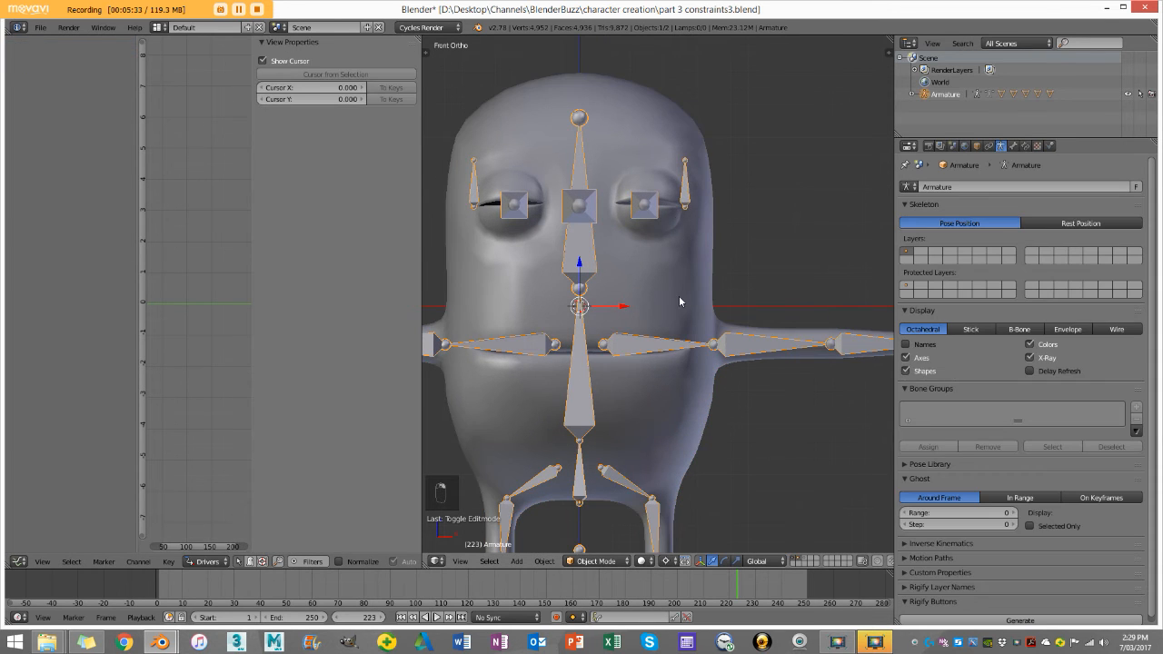
{"action": "right_click", "coordinate": [620, 122]}
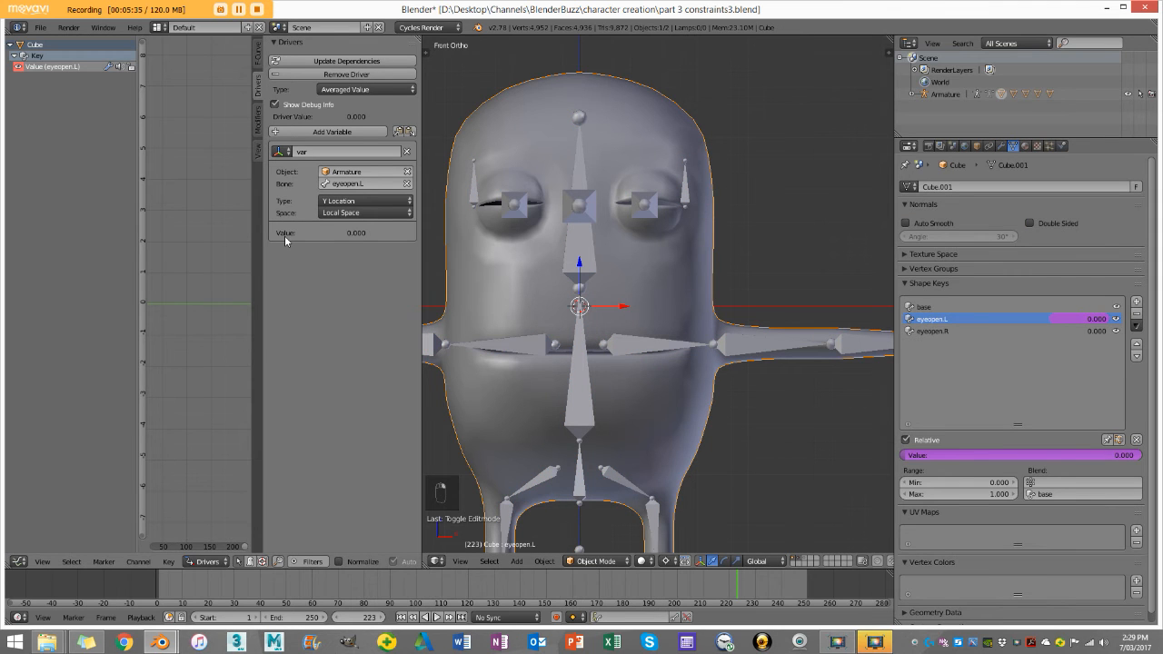
Add a Generator modifier to the eyeopen.L driver curve and set its x coefficient to 7
{"action": "left_click", "coordinate": [259, 120]}
{"action": "left_click", "coordinate": [346, 63]}
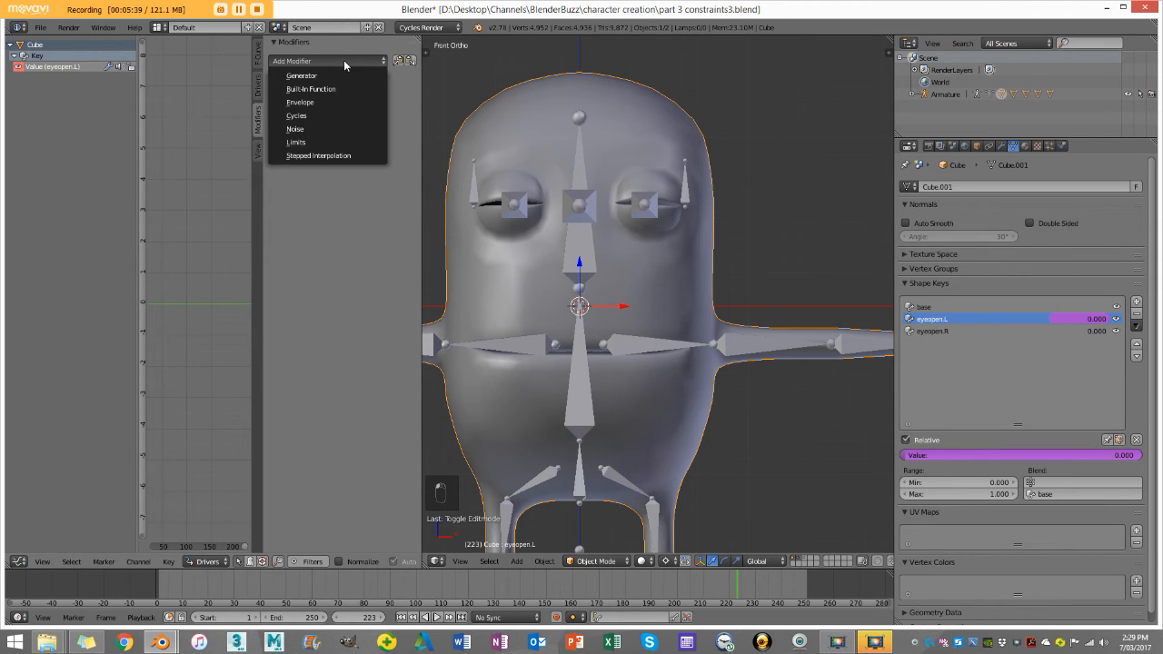
{"action": "left_click", "coordinate": [318, 76]}
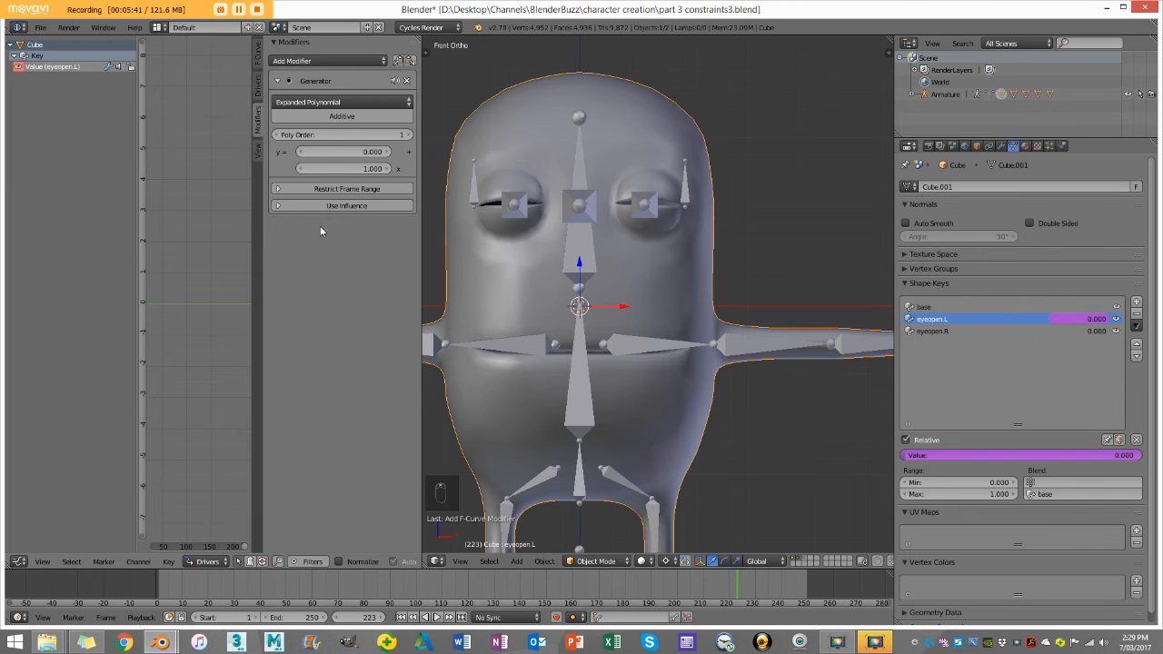
{"action": "left_click", "coordinate": [353, 170]}
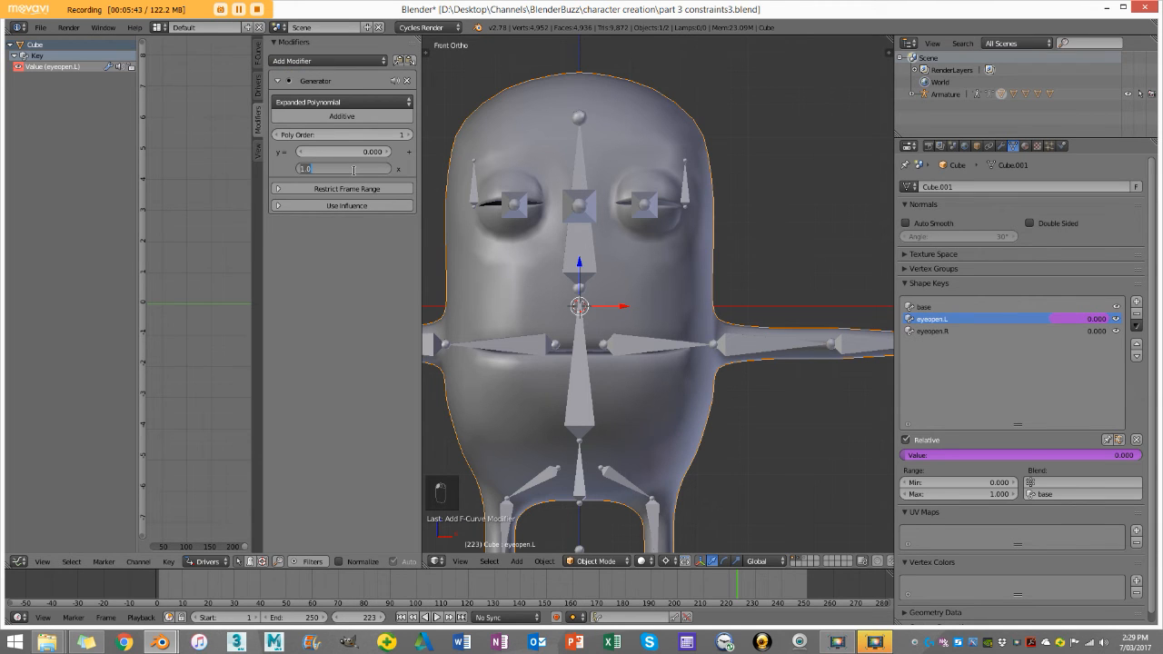
{"action": "type", "text": "7"}
{"action": "key", "text": "Return"}
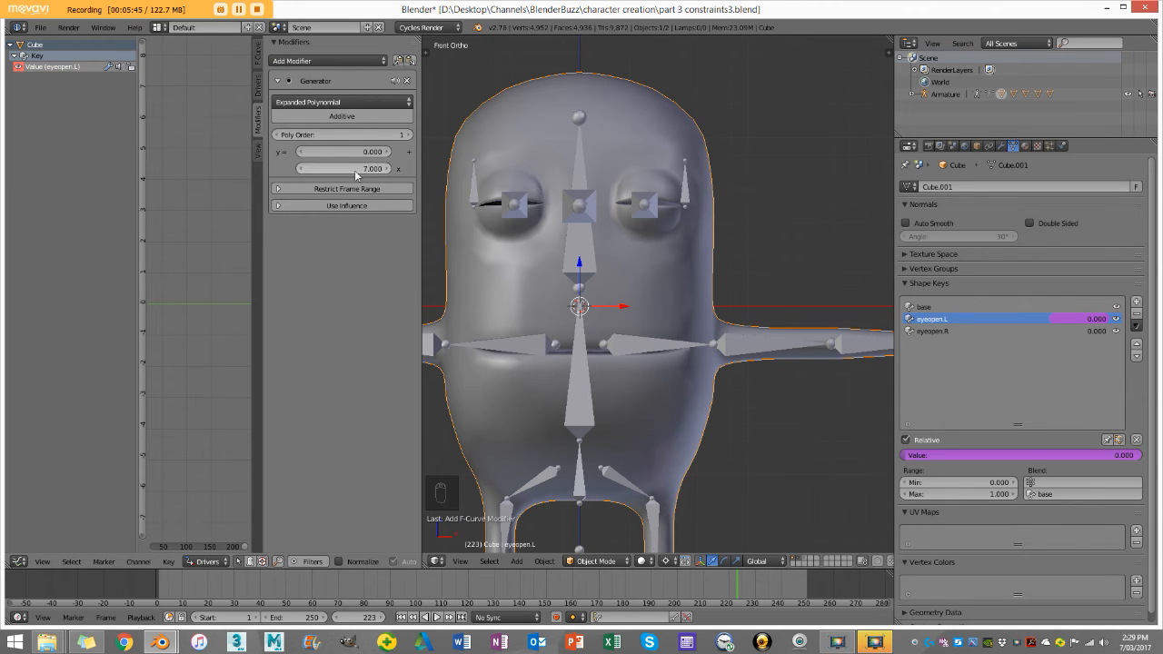
Test the eyeopen.L control bone by moving it up and down in Pose Mode, cancelling each move and leaving Pose Mode
{"action": "right_click", "coordinate": [682, 184]}
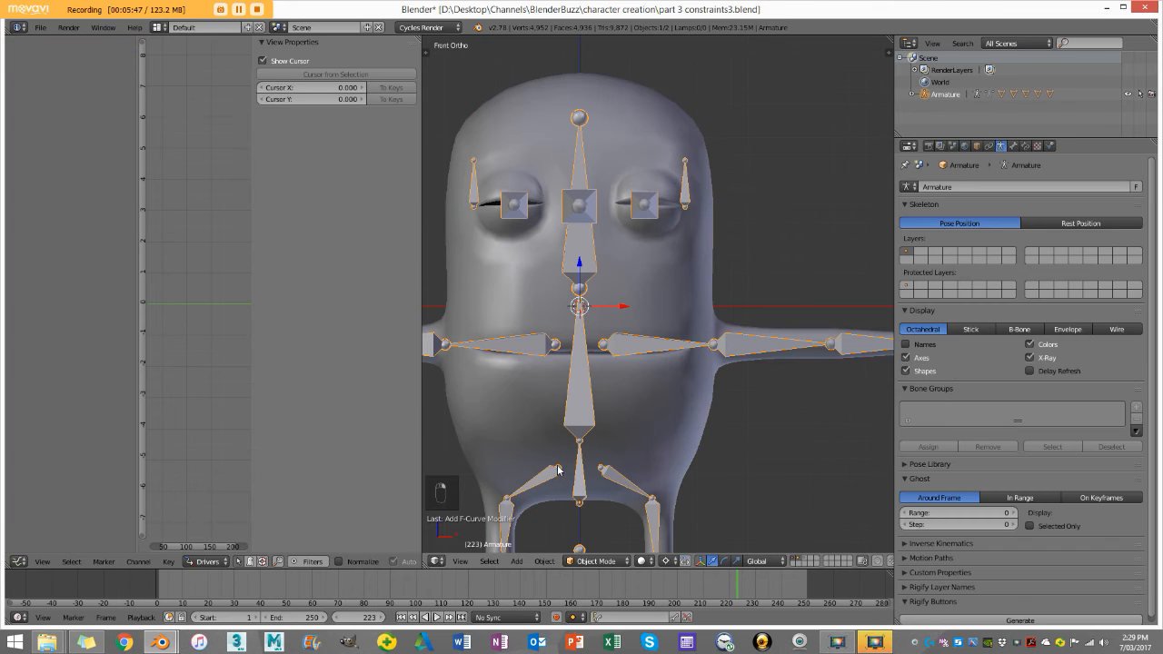
{"action": "left_click", "coordinate": [596, 552]}
{"action": "left_click", "coordinate": [602, 532]}
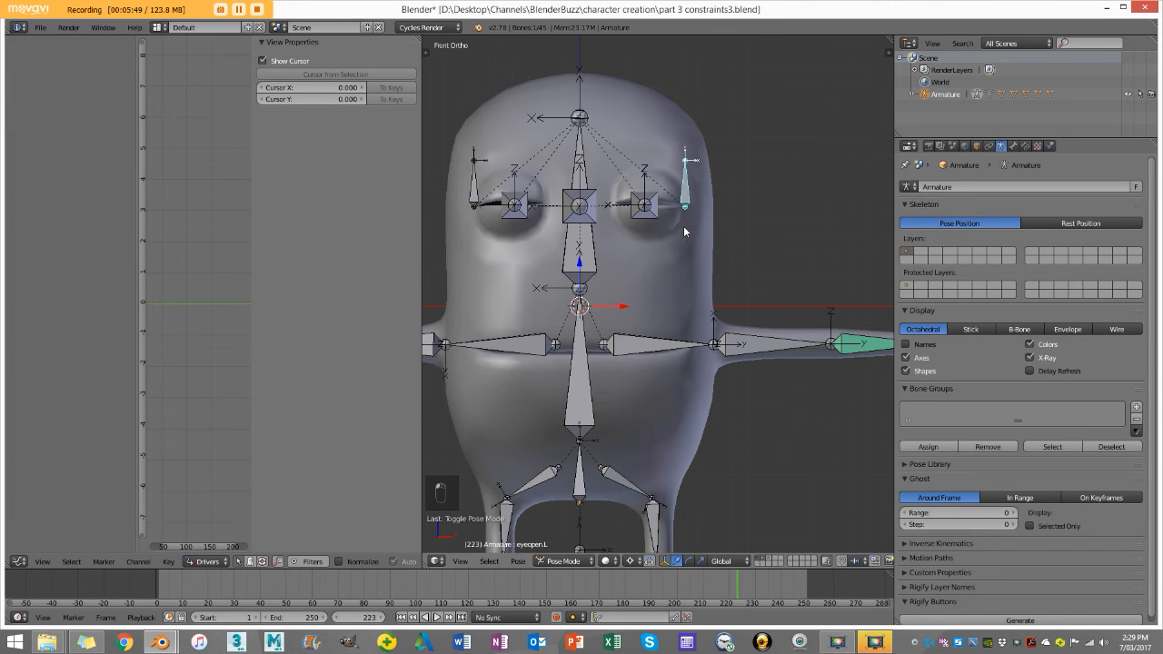
{"action": "key", "text": "g"}
{"action": "right_click", "coordinate": [683, 195]}
{"action": "key", "text": "g"}
{"action": "right_click", "coordinate": [682, 176]}
{"action": "key", "text": "g"}
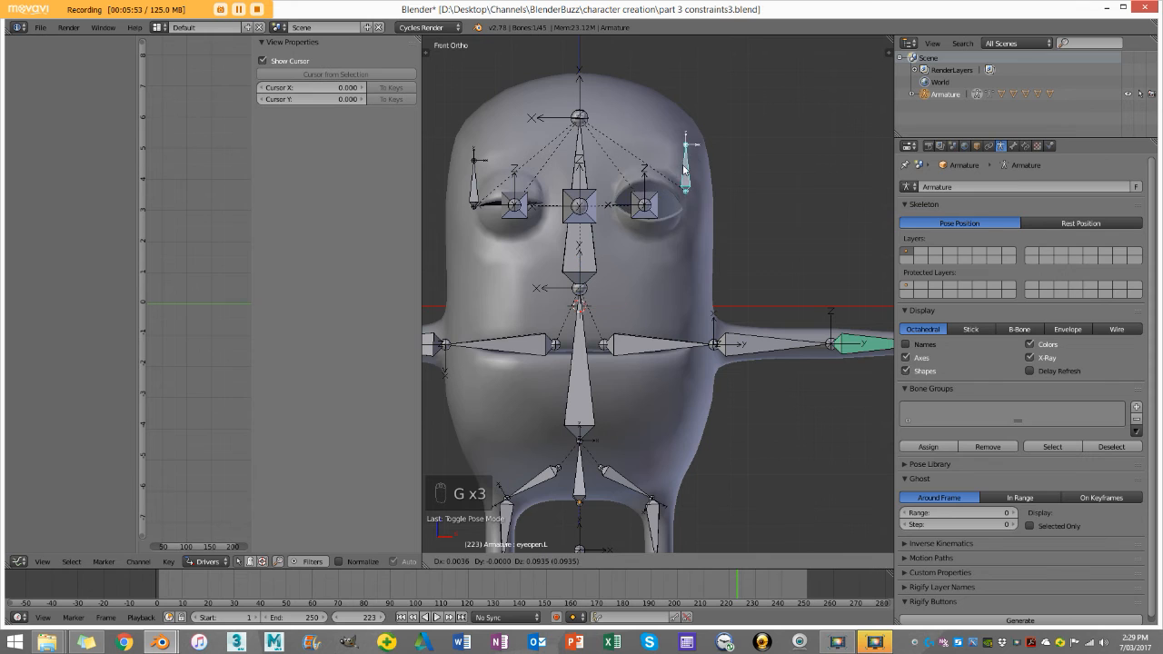
{"action": "right_click", "coordinate": [687, 177]}
{"action": "key", "text": "g"}
{"action": "right_click", "coordinate": [688, 175]}
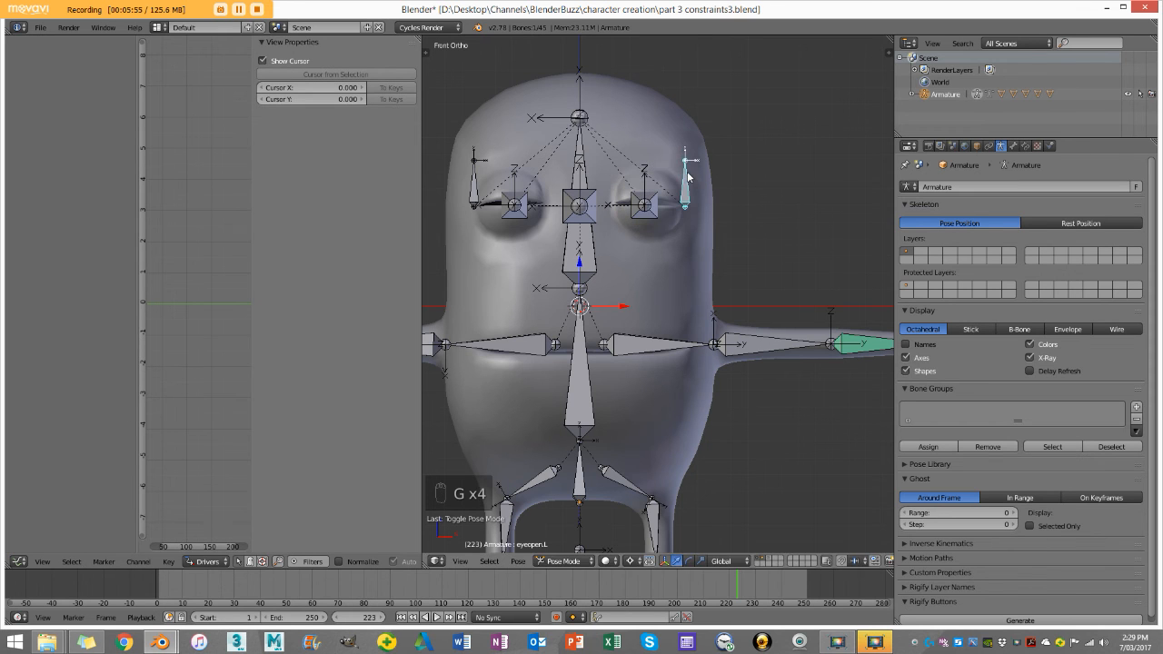
{"action": "key", "text": "ctrl+Tab"}
Reselect the body mesh and copy the driver from the eyeopen.L shape key value onto eyeopen.R
{"action": "right_click", "coordinate": [707, 236]}
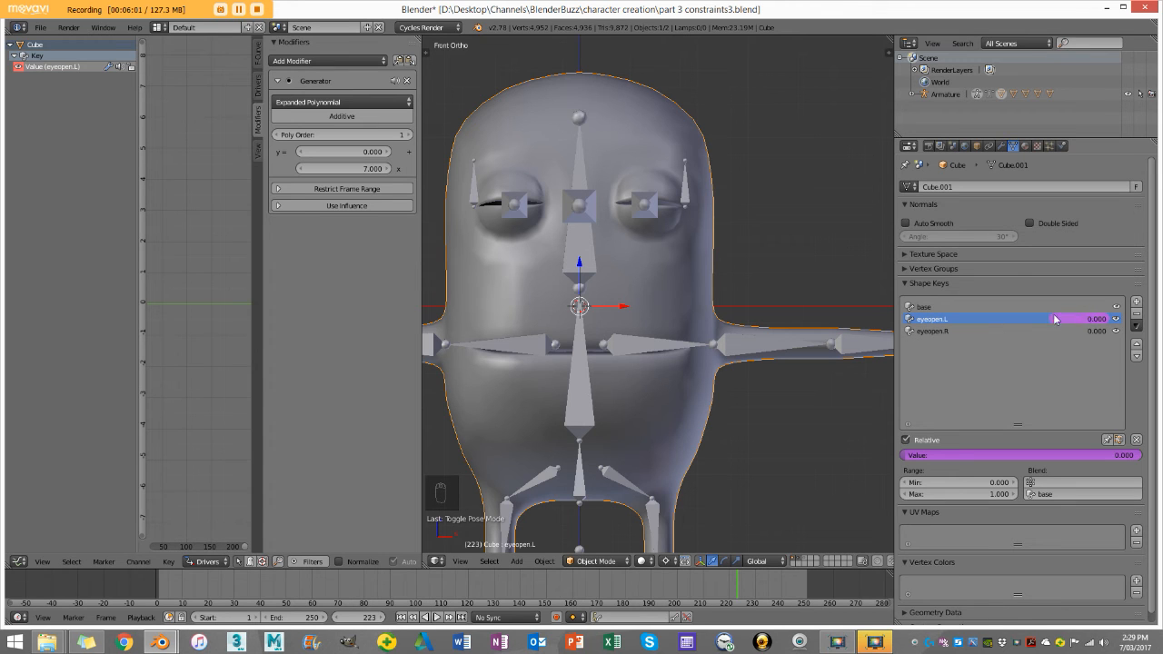
{"action": "right_click", "coordinate": [1095, 320]}
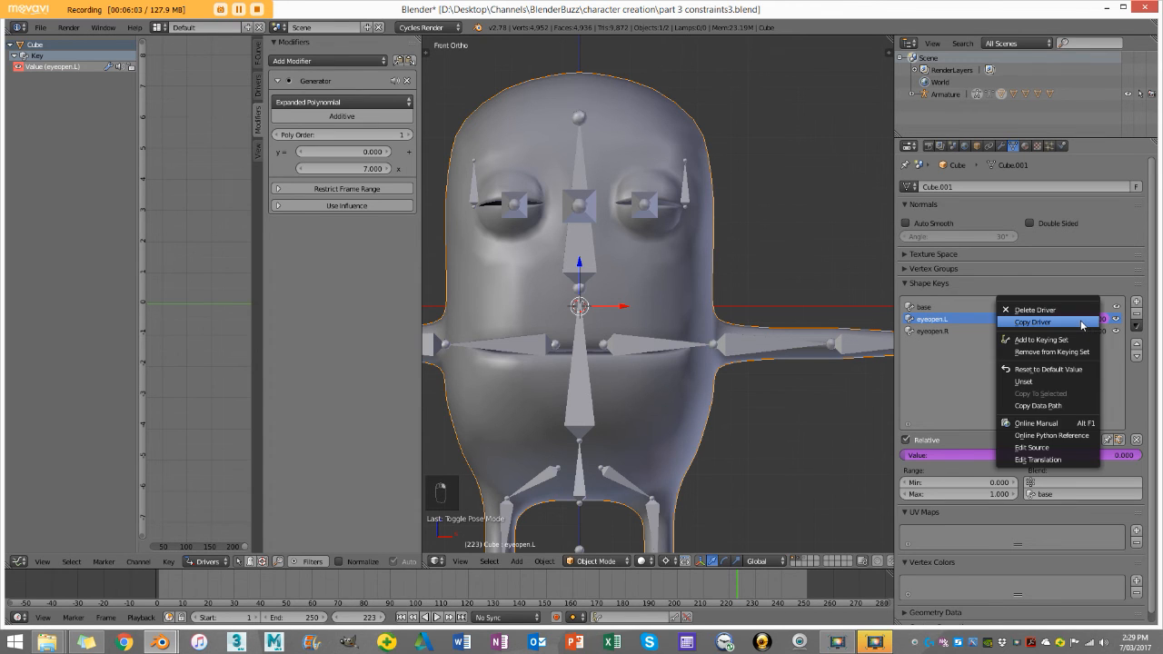
{"action": "left_click", "coordinate": [1081, 323]}
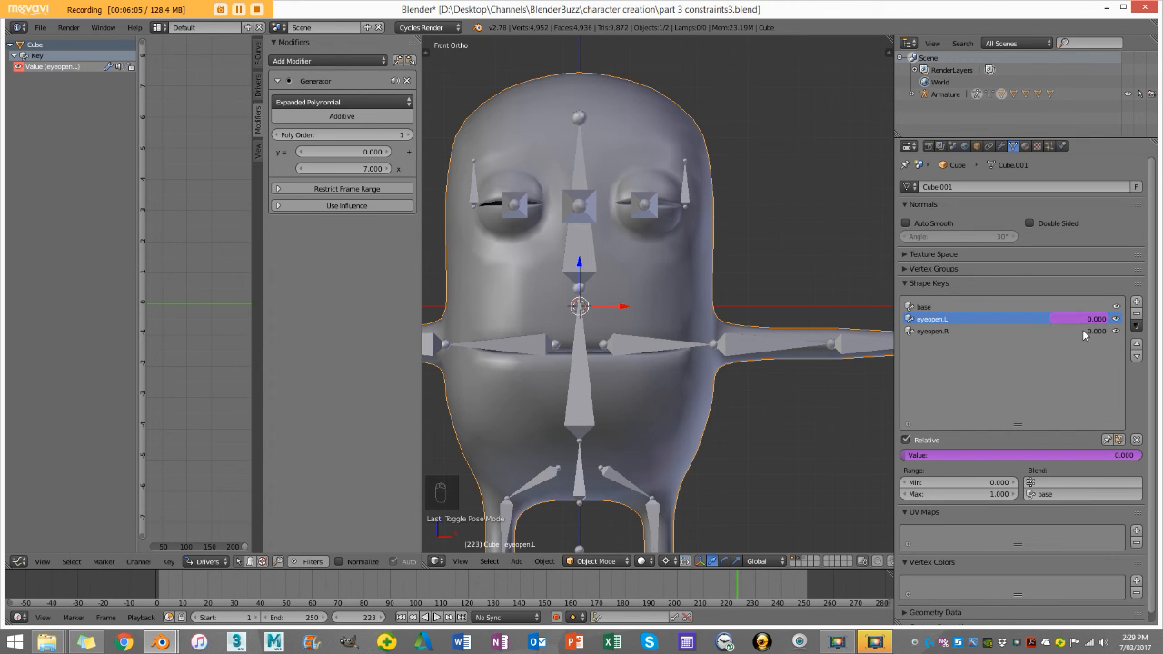
{"action": "right_click", "coordinate": [1083, 332]}
{"action": "mouse_move", "coordinate": [1076, 336]}
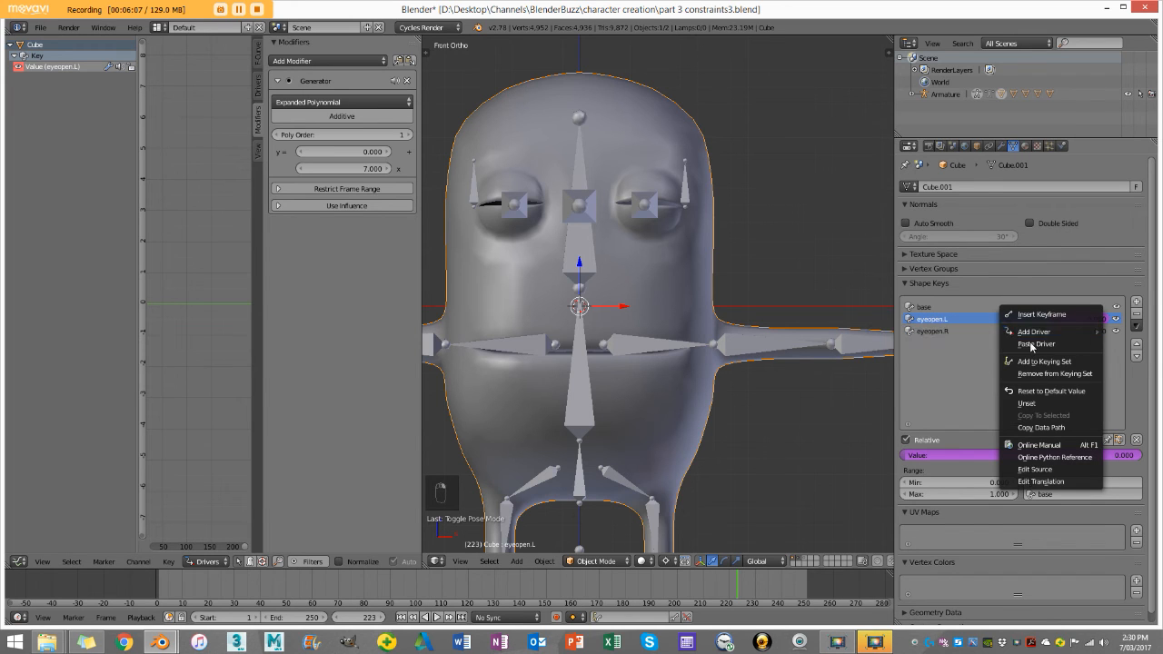
{"action": "left_click", "coordinate": [1036, 344]}
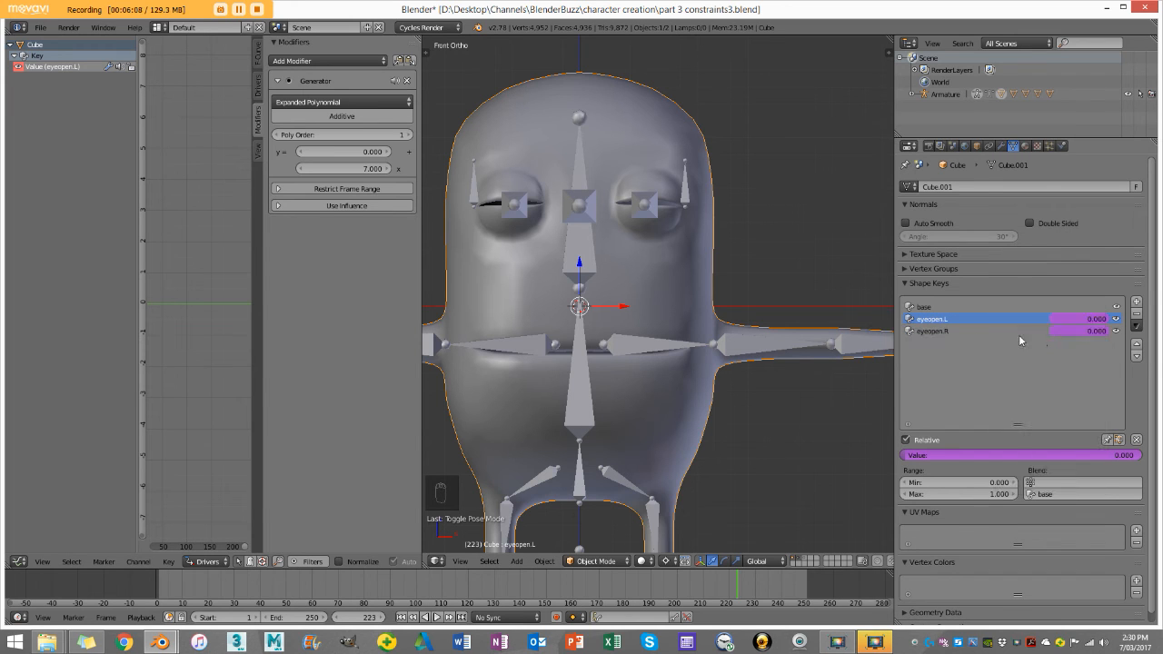
Select the Value (eyeopen.R) driver and retarget its variable to the eyeopen.R bone
{"action": "left_click", "coordinate": [941, 332]}
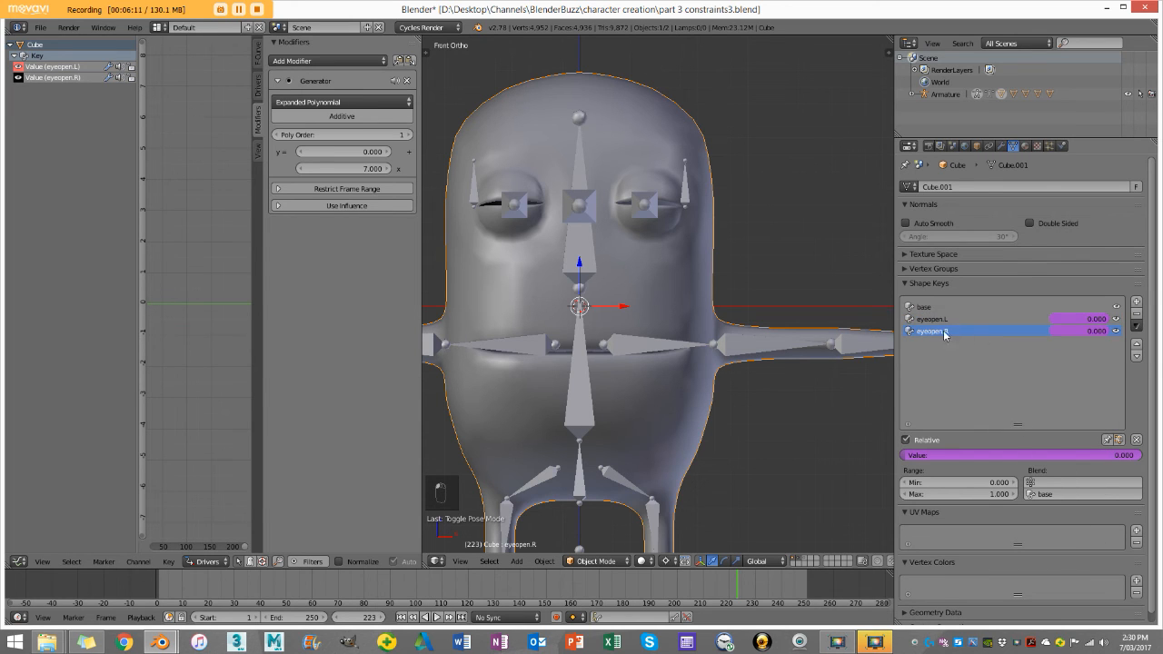
{"action": "left_click", "coordinate": [52, 78]}
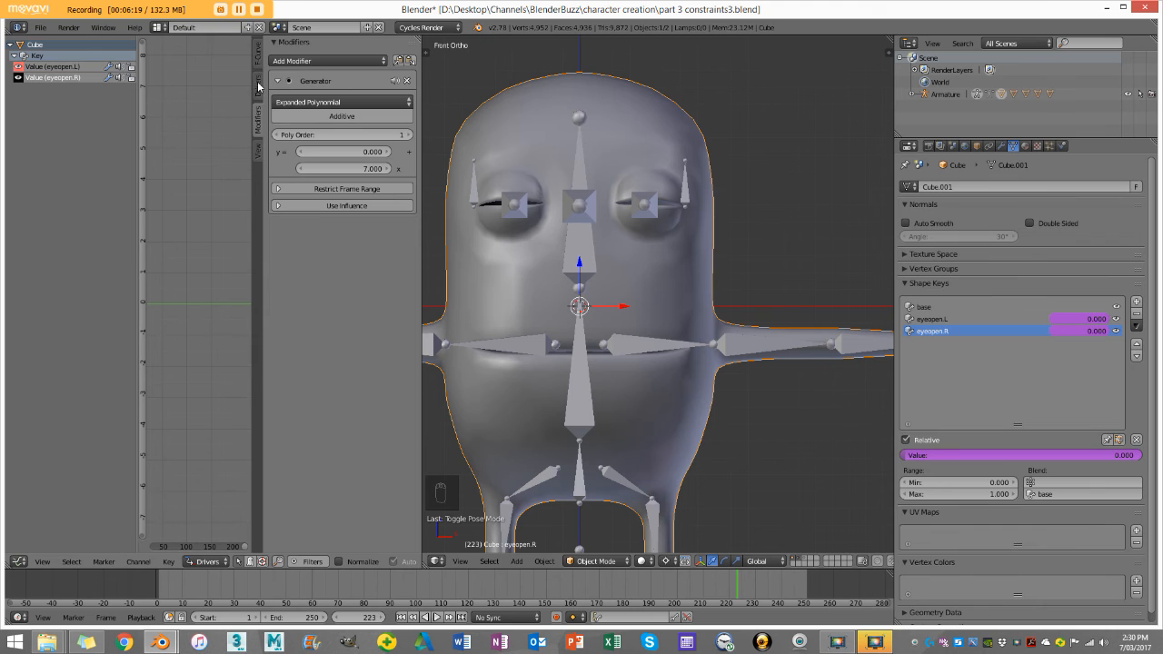
{"action": "left_click", "coordinate": [258, 86]}
{"action": "left_click", "coordinate": [371, 184]}
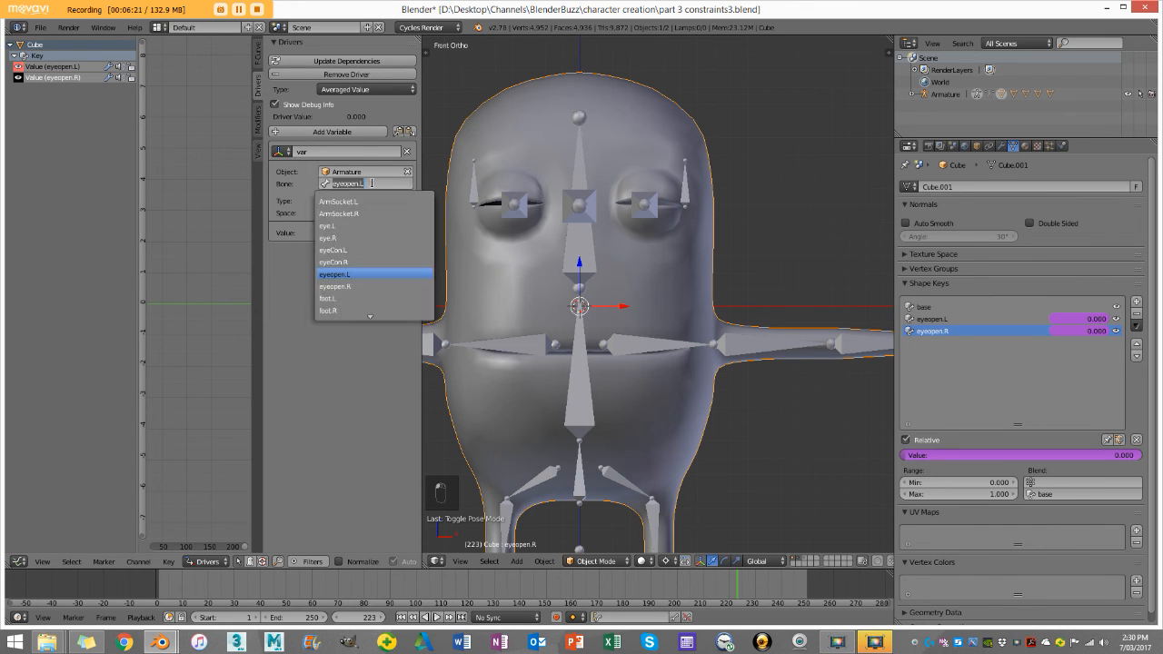
{"action": "left_click", "coordinate": [363, 287]}
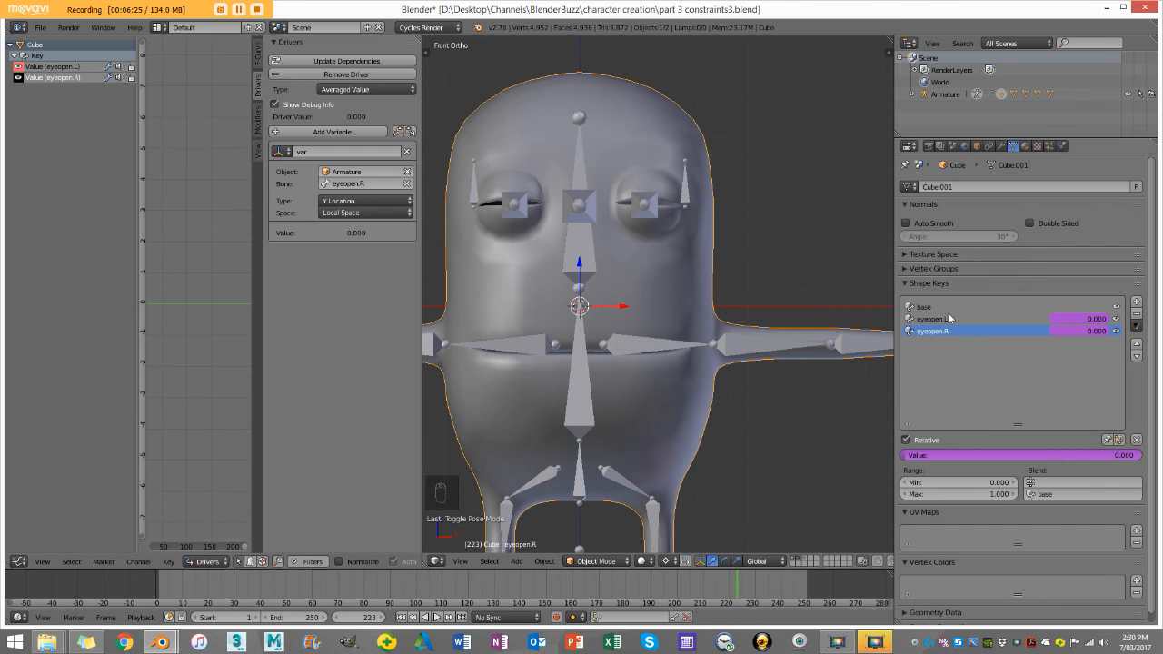
Test-move the eyeopen.R and eyeopen.L bones separately and together in Pose Mode, leaving them at their rest positions
{"action": "right_click", "coordinate": [484, 178]}
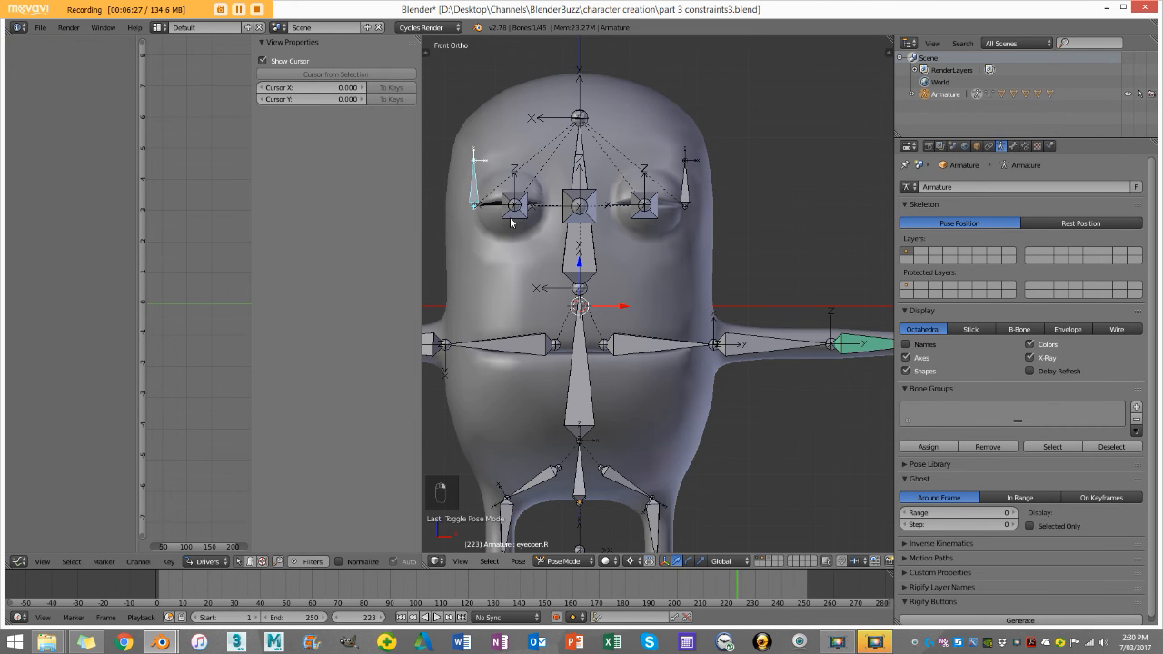
{"action": "key", "text": "g"}
{"action": "right_click", "coordinate": [502, 187]}
{"action": "right_click", "coordinate": [685, 186]}
{"action": "key", "text": "g"}
{"action": "right_click", "coordinate": [685, 159]}
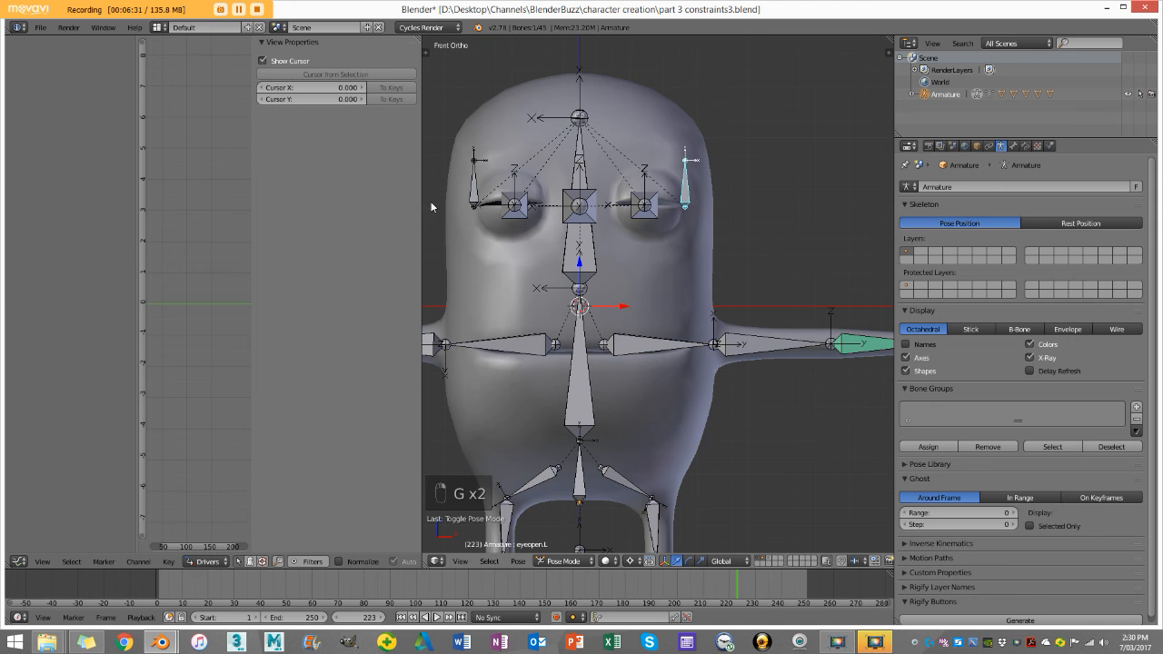
{"action": "right_click", "coordinate": [473, 193], "text": "shift"}
{"action": "key", "text": "g"}
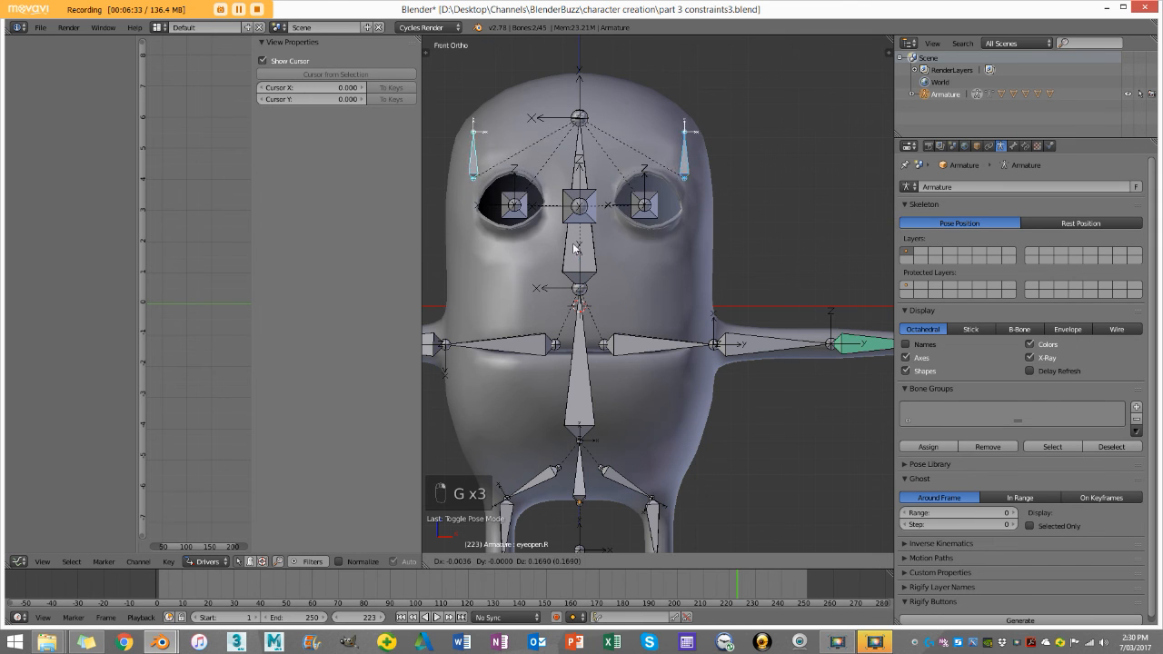
{"action": "left_click", "coordinate": [586, 227]}
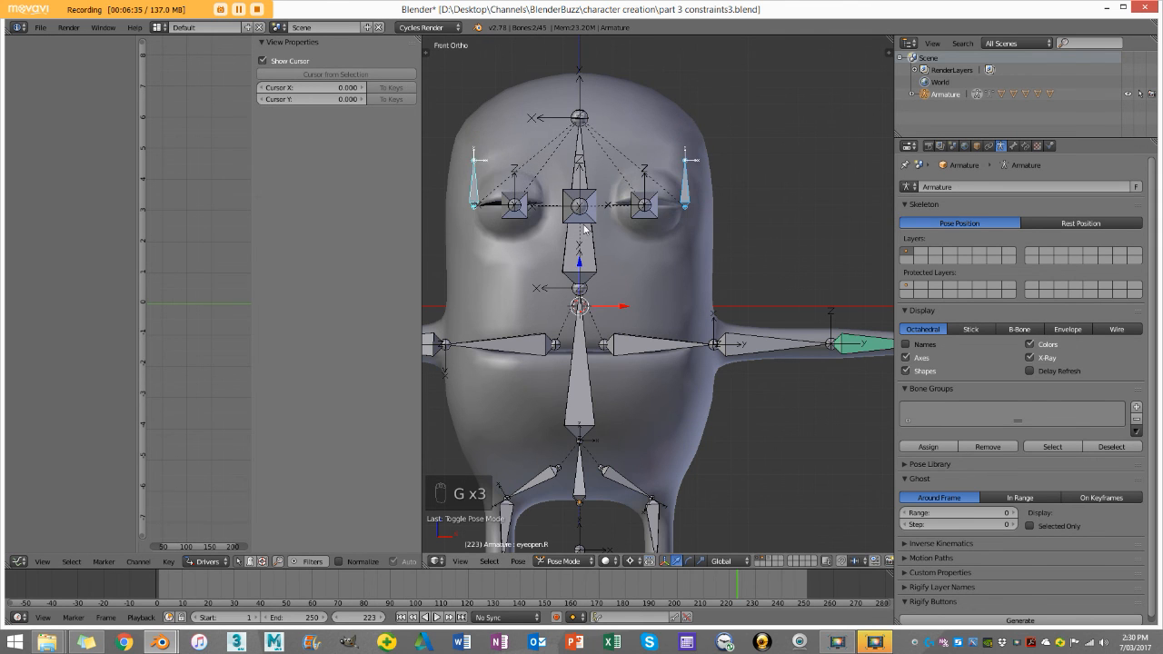
Return the armature to Object Mode with nothing selected and change the viewport's pivot point
{"action": "scroll", "coordinate": [610, 264], "scroll_direction": "down", "scroll_amount": 5}
{"action": "middle_click_drag", "start_coordinate": [610, 264], "coordinate": [568, 264]}
{"action": "left_click", "coordinate": [561, 561]}
{"action": "left_click", "coordinate": [509, 518]}
{"action": "key", "text": "a"}
{"action": "left_click", "coordinate": [666, 560]}
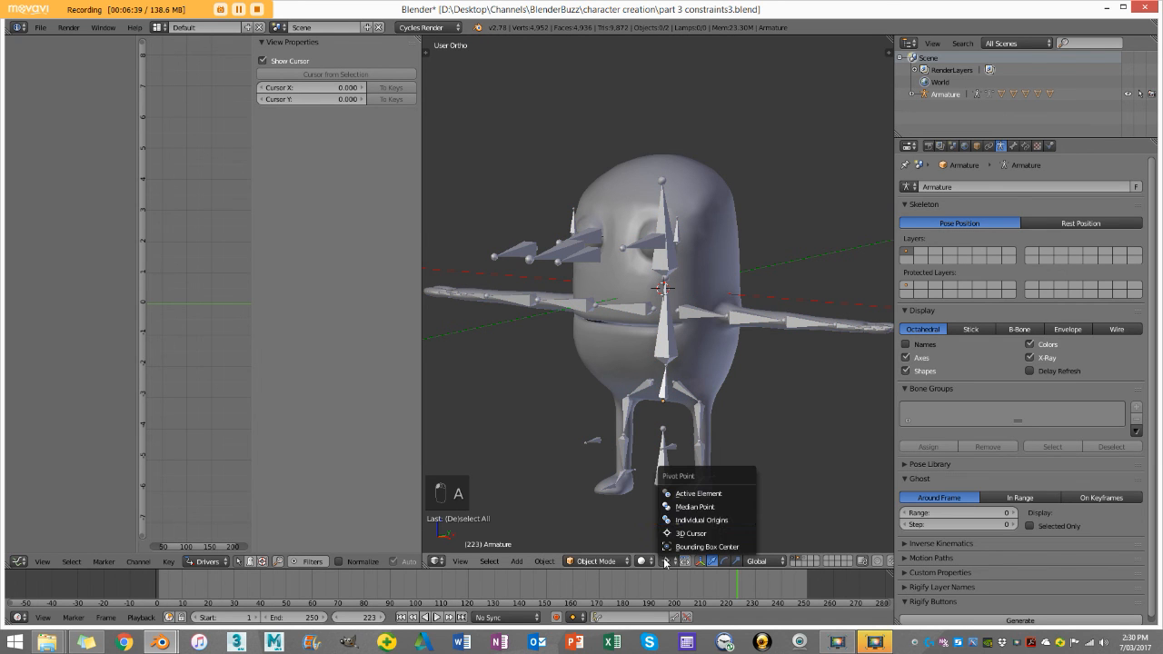
{"action": "scroll", "coordinate": [668, 443], "scroll_direction": "down", "scroll_amount": 5}
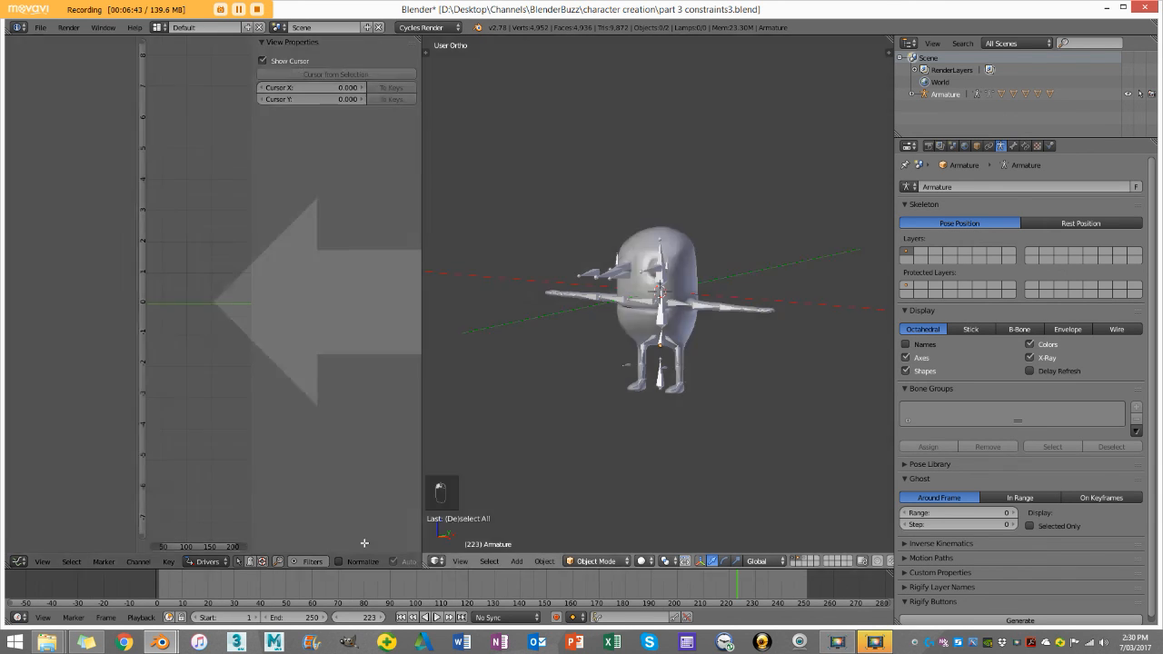
Join the Graph Editor area into the 3D viewport and show the character in front view
{"action": "left_click_drag", "start_coordinate": [364, 543], "coordinate": [361, 543]}
{"action": "key", "text": "KP_1"}
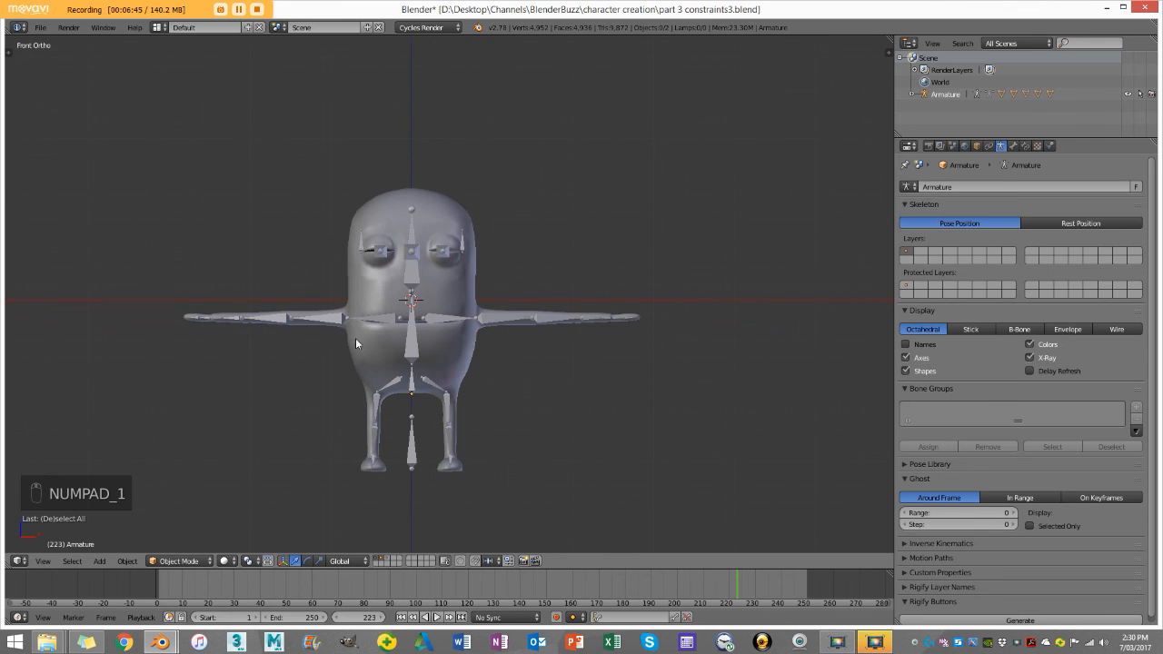
{"action": "scroll", "coordinate": [355, 338], "scroll_direction": "up", "scroll_amount": 8}
{"action": "scroll", "coordinate": [409, 325], "scroll_direction": "down", "scroll_amount": 6}
{"action": "scroll", "coordinate": [545, 304], "scroll_direction": "down", "scroll_amount": 1}
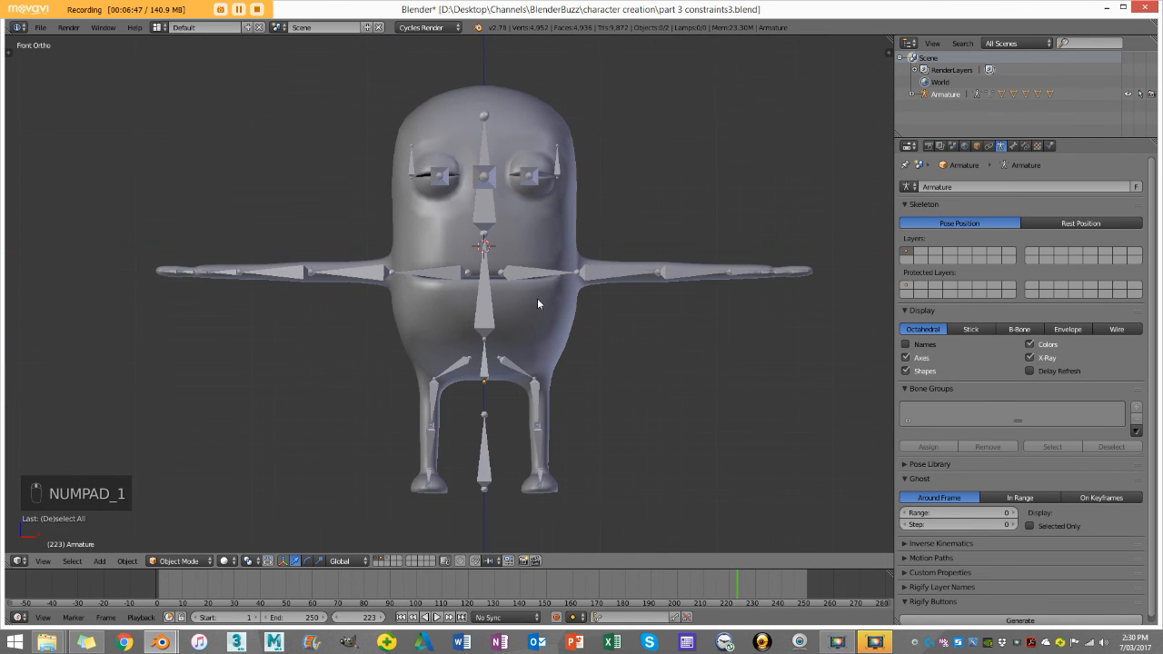
Split a new area off the 3D viewport, make it a Graph Editor and shrink it to a narrow strip
{"action": "left_click_drag", "start_coordinate": [7, 556], "coordinate": [339, 551]}
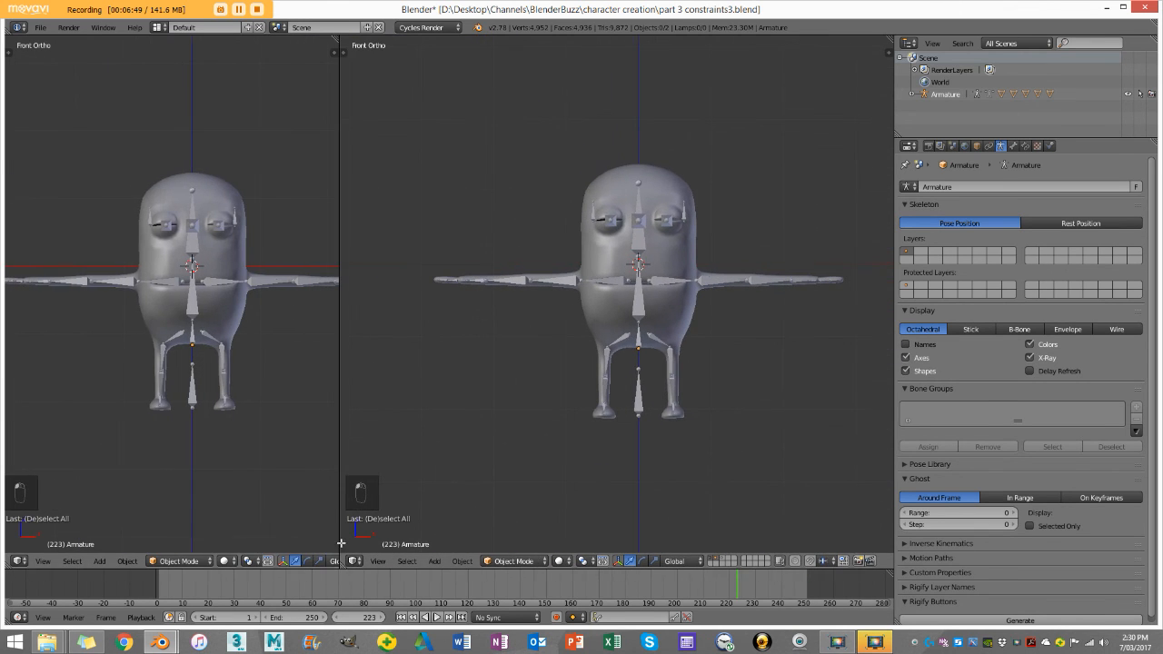
{"action": "left_click", "coordinate": [18, 560]}
{"action": "left_click", "coordinate": [42, 512]}
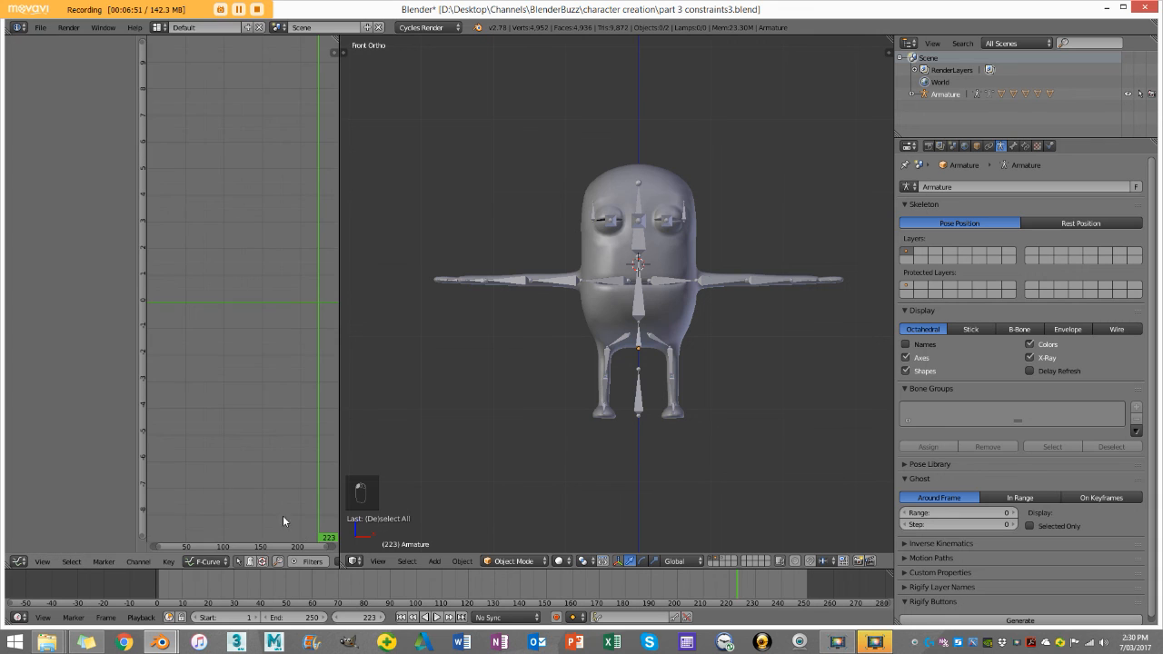
{"action": "left_click_drag", "start_coordinate": [340, 488], "coordinate": [166, 480]}
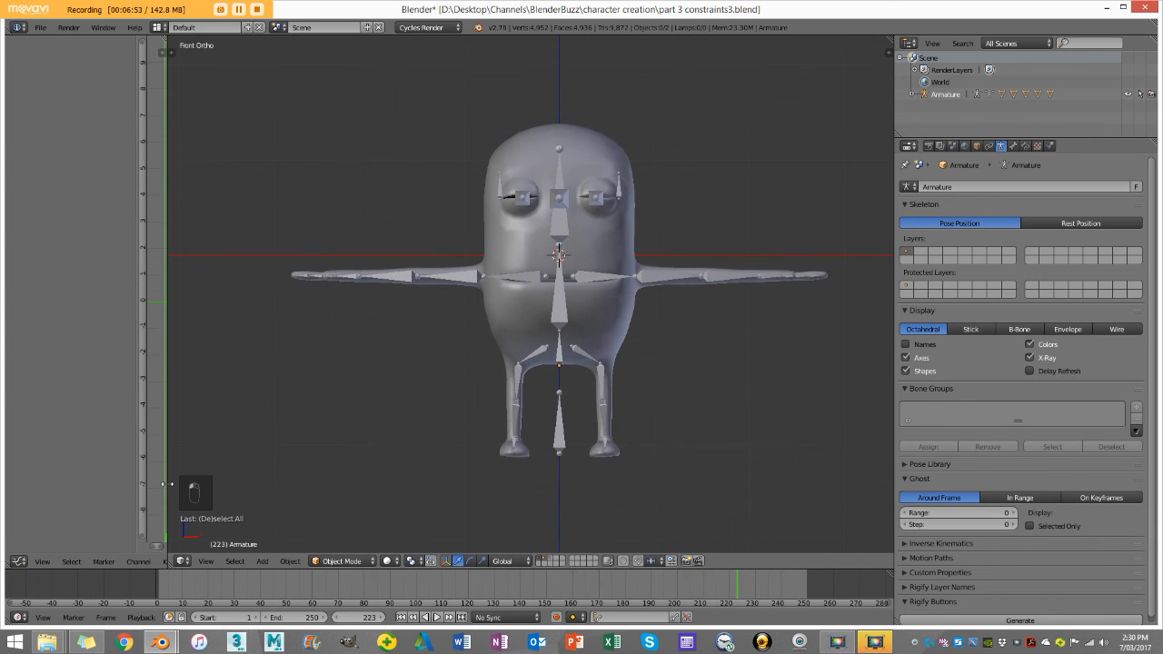
{"action": "scroll", "coordinate": [415, 317], "scroll_direction": "up", "scroll_amount": 3}
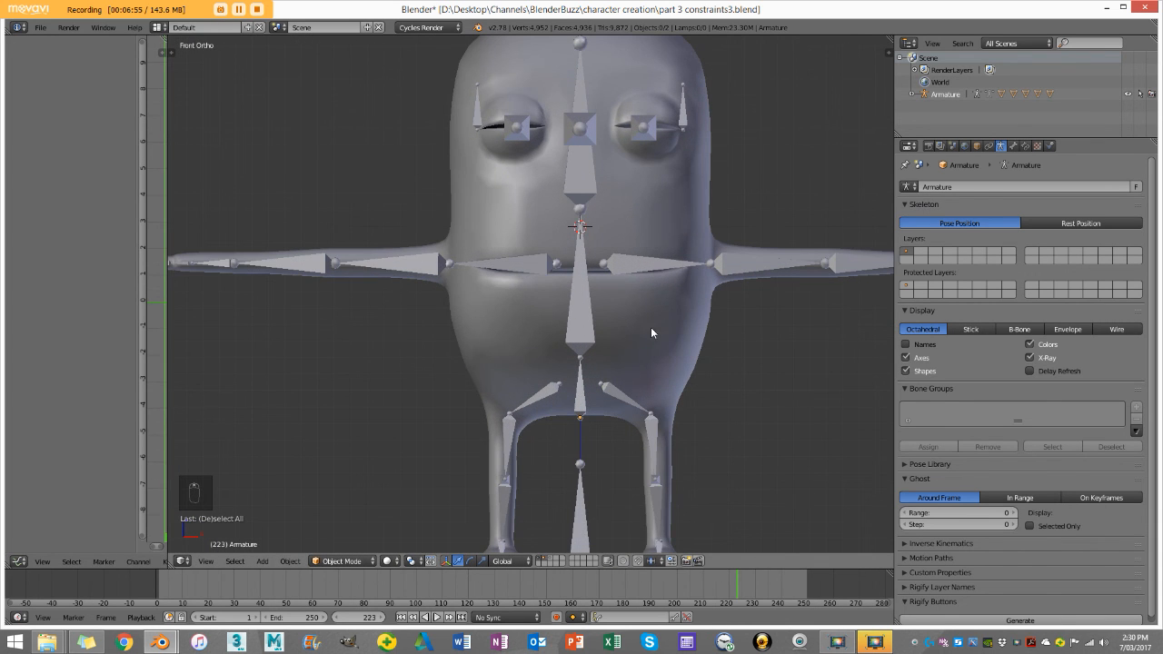
{"action": "scroll", "coordinate": [625, 245], "scroll_direction": "down", "scroll_amount": 1}
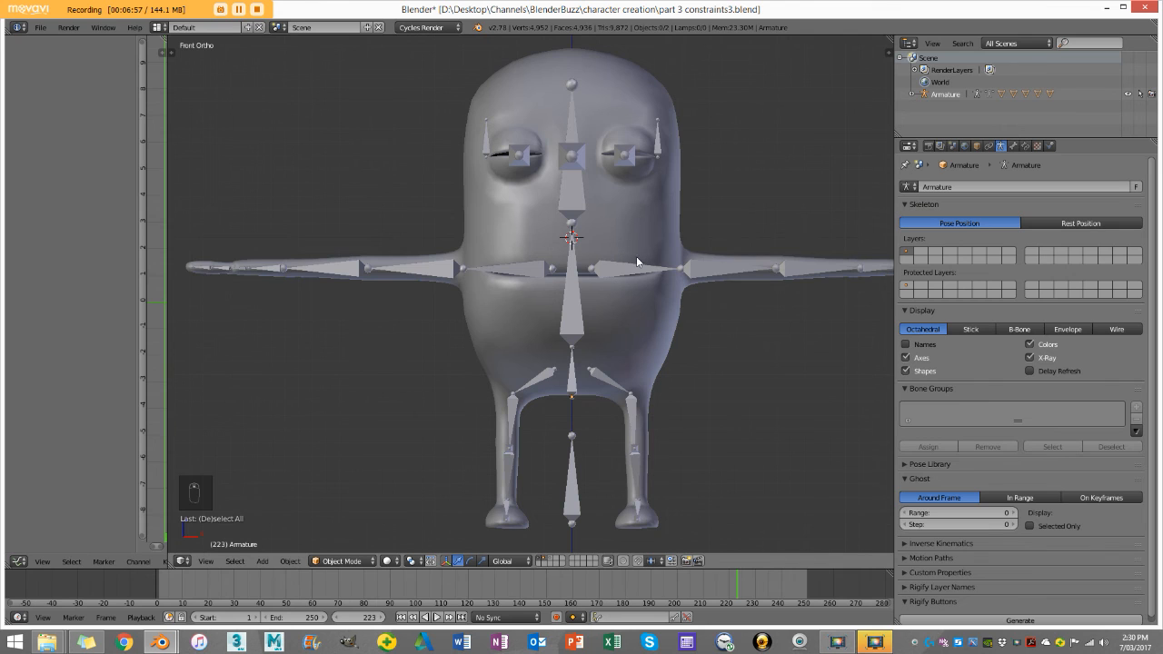